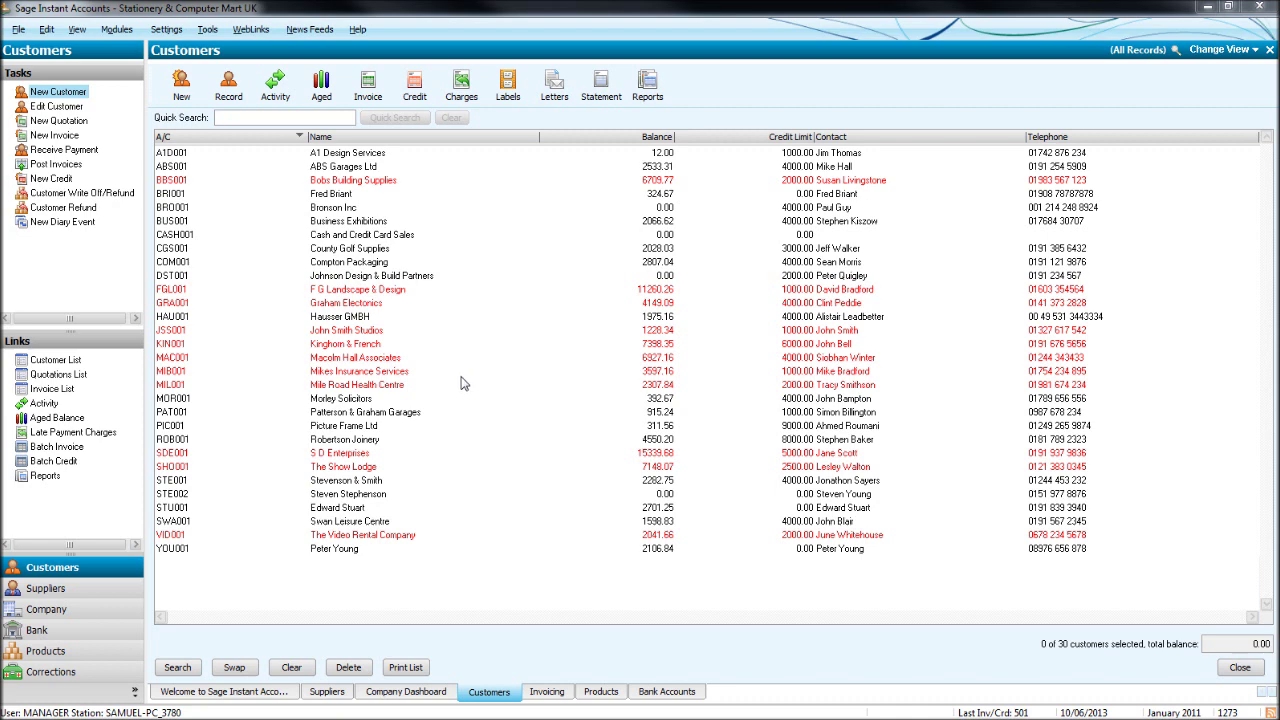
# Step: From the customer letter templates, pick Payment Reminder (v.1) and preview it
pyautogui.click(540, 100)
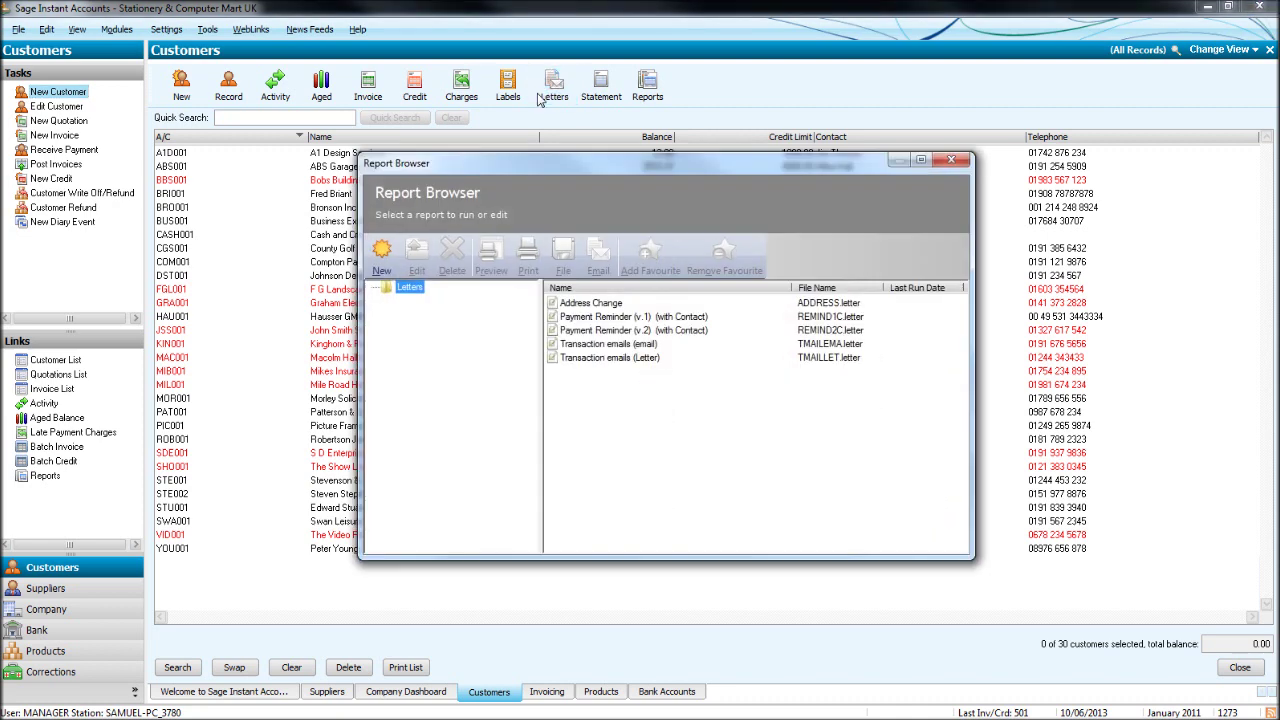
pyautogui.click(610, 306)
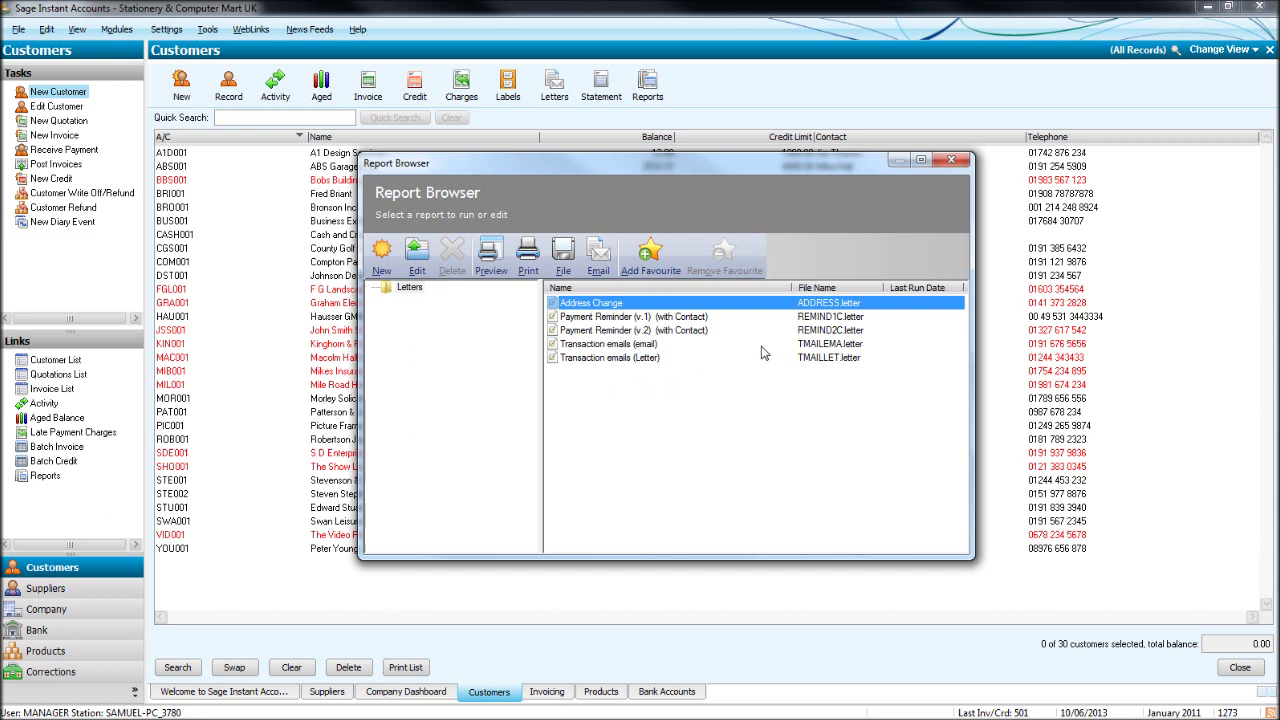
pyautogui.click(675, 314)
pyautogui.click(673, 328)
pyautogui.click(672, 320)
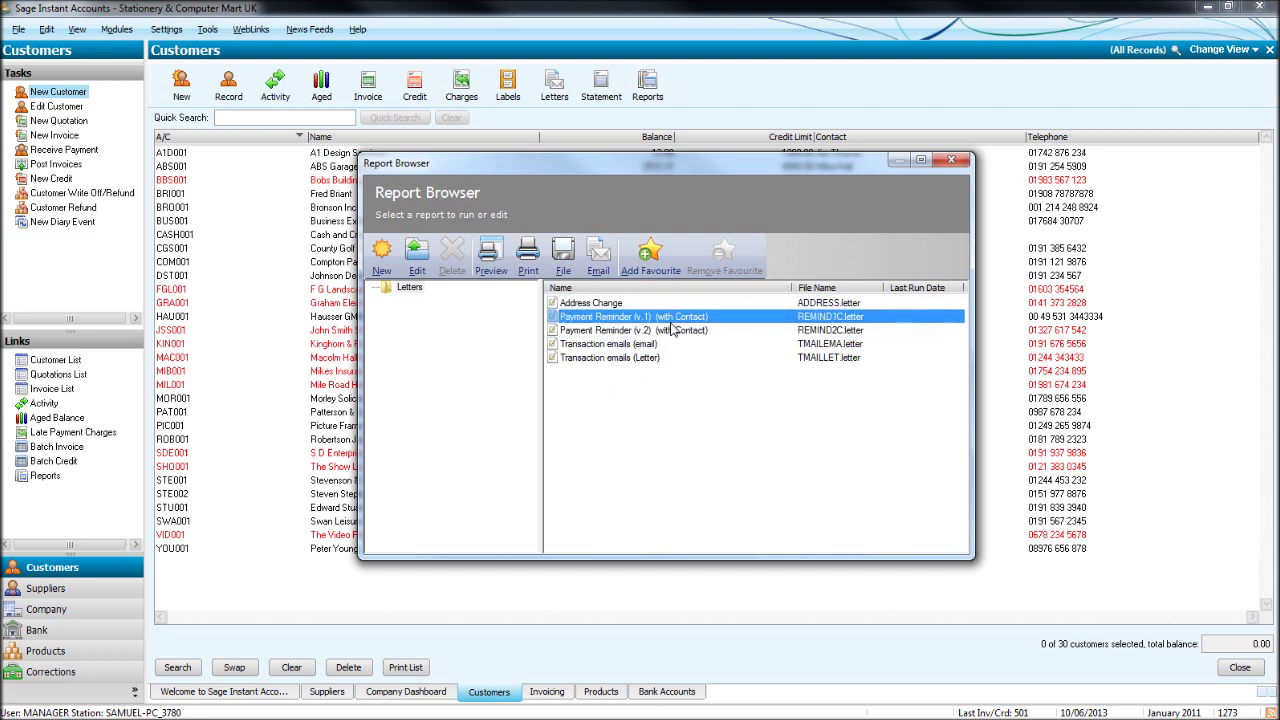
pyautogui.click(674, 330)
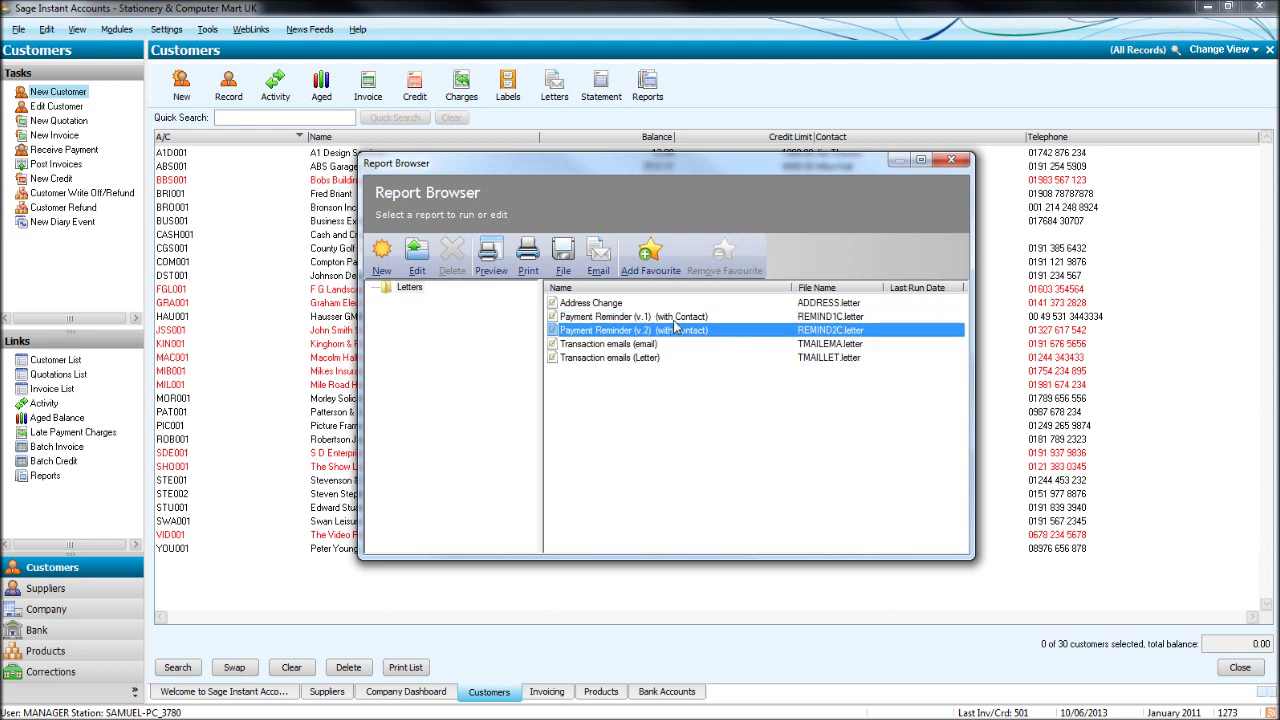
pyautogui.click(678, 320)
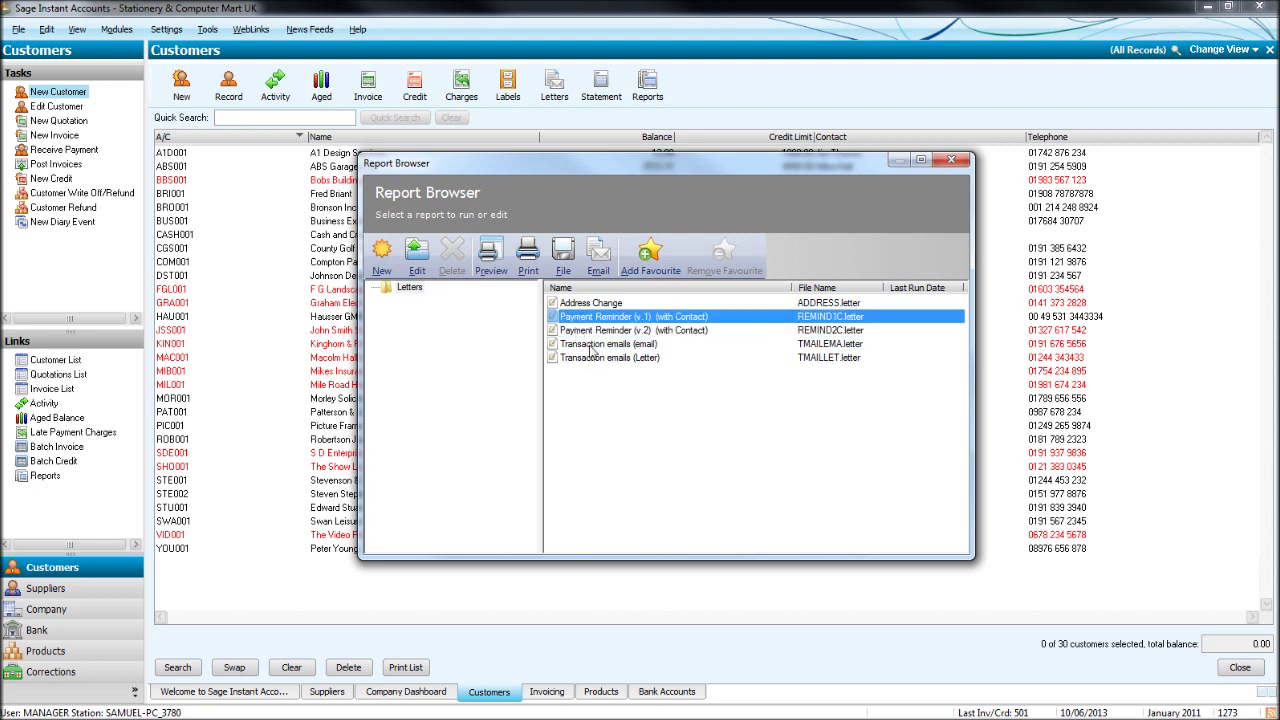
pyautogui.click(495, 272)
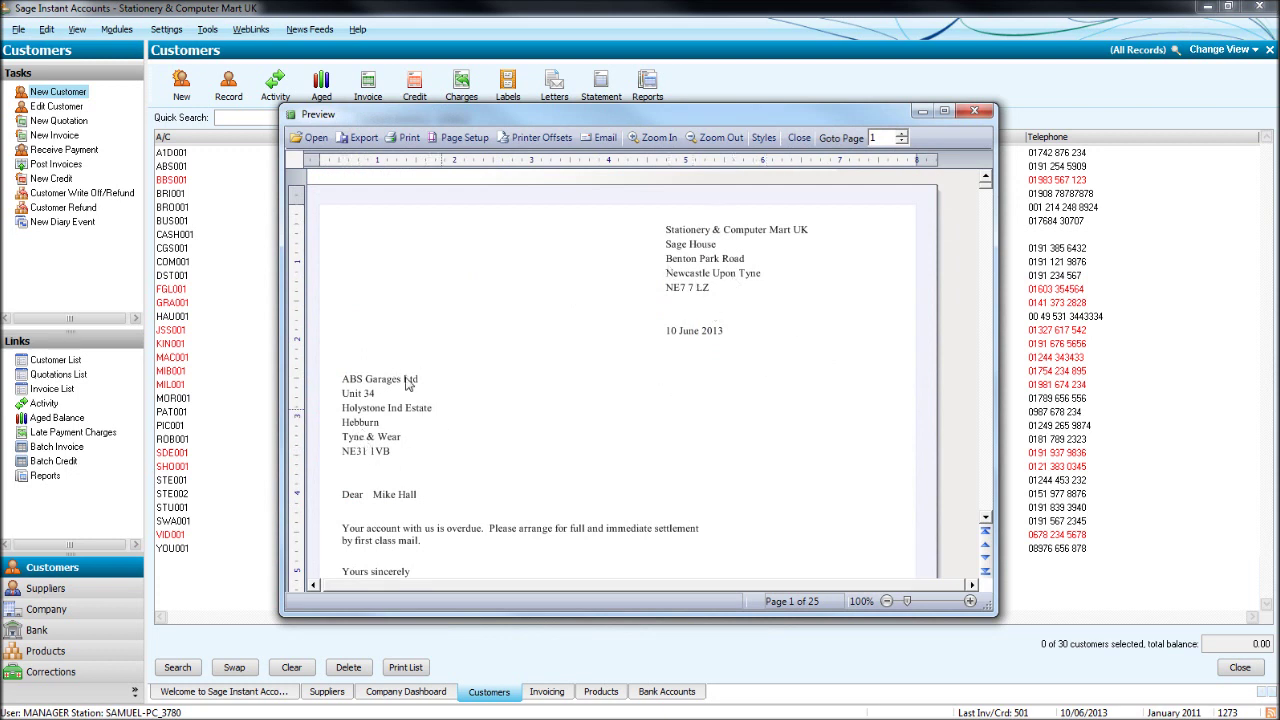
# Step: Scroll through the 25-page Payment Reminder (v.1) preview, return to the top, and close it
pyautogui.click(985, 519)
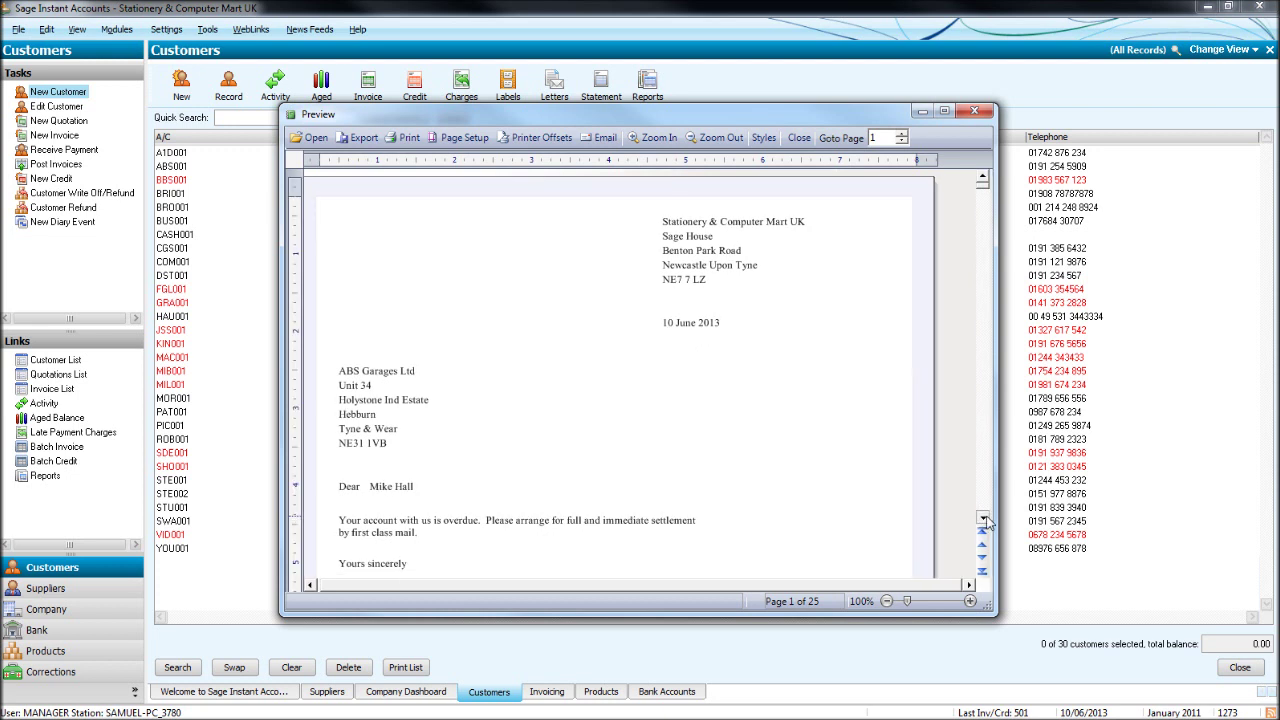
pyautogui.click(985, 519)
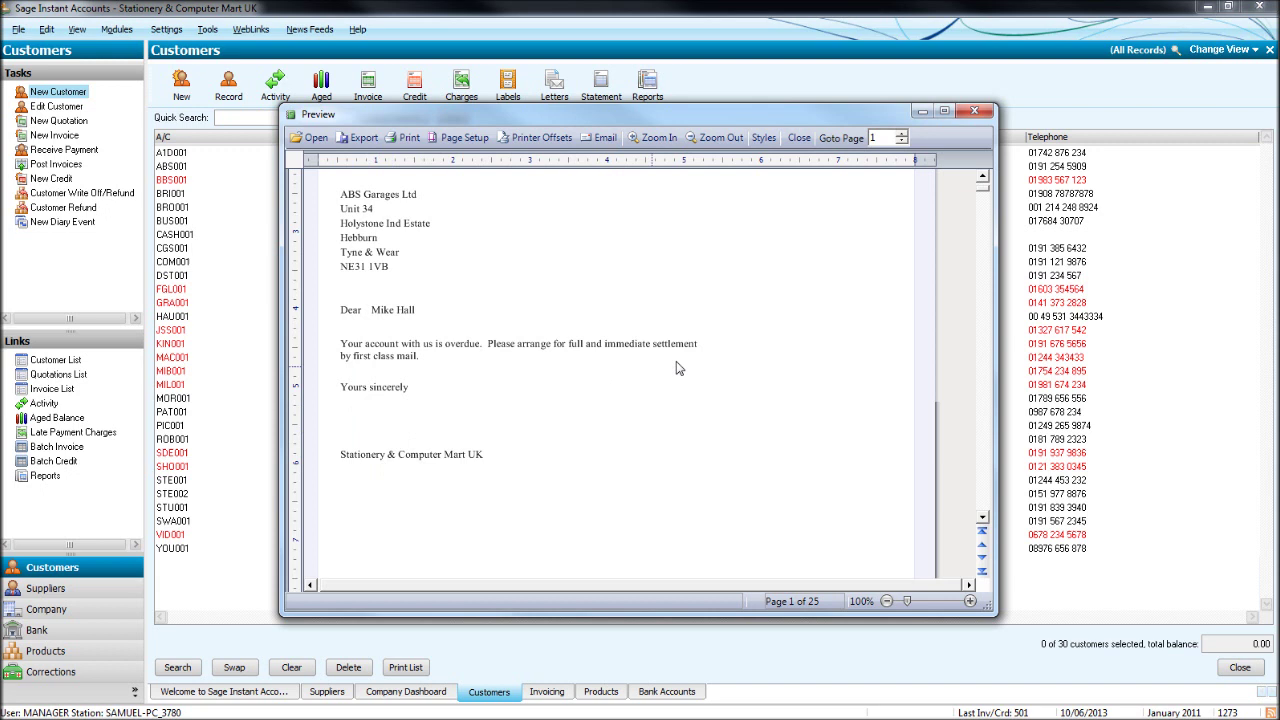
pyautogui.click(982, 518)
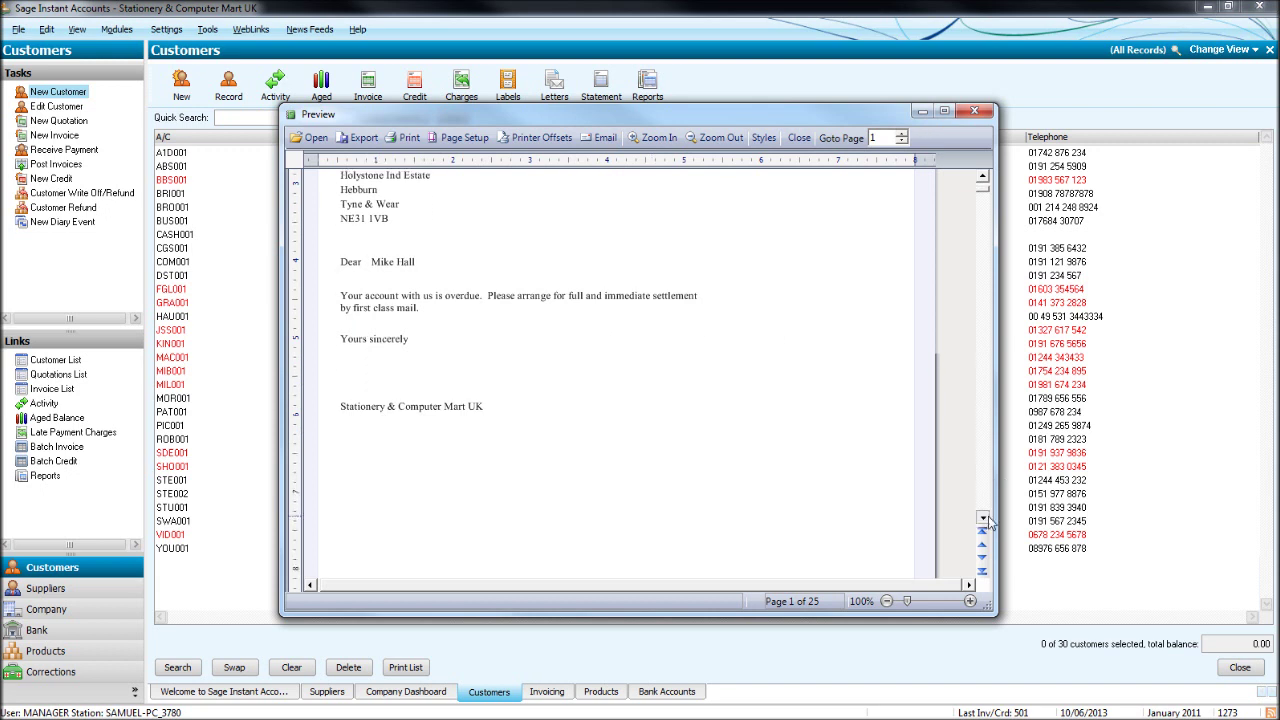
pyautogui.moveTo(982, 196); pyautogui.dragTo(995, 188)
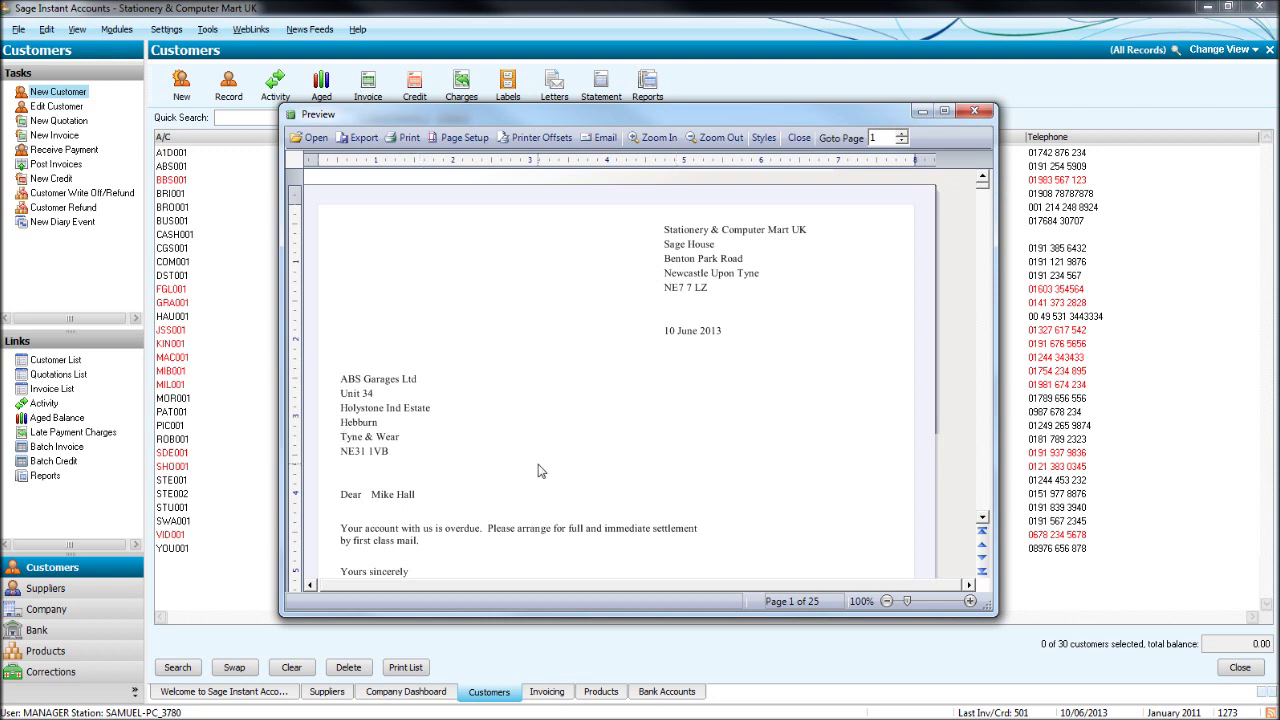
pyautogui.click(977, 113)
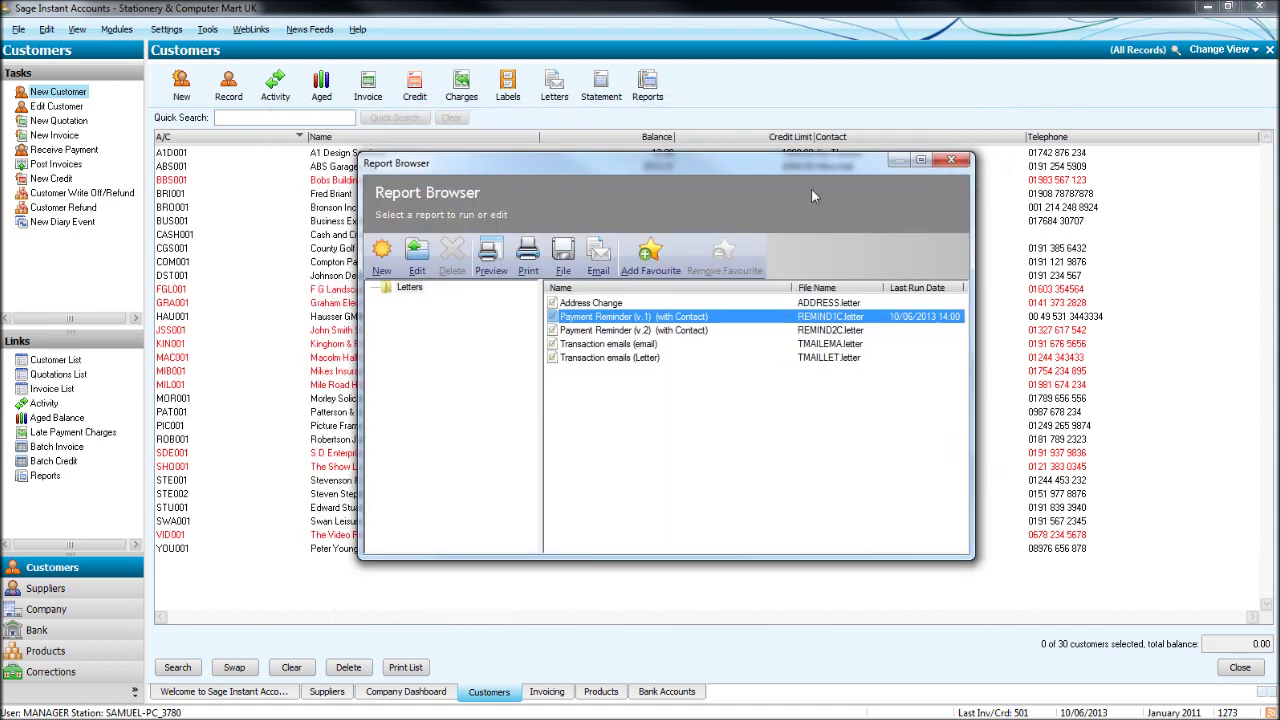
# Step: Close the letters Report Browser, leaving customer ABS001 unselected
pyautogui.click(947, 161)
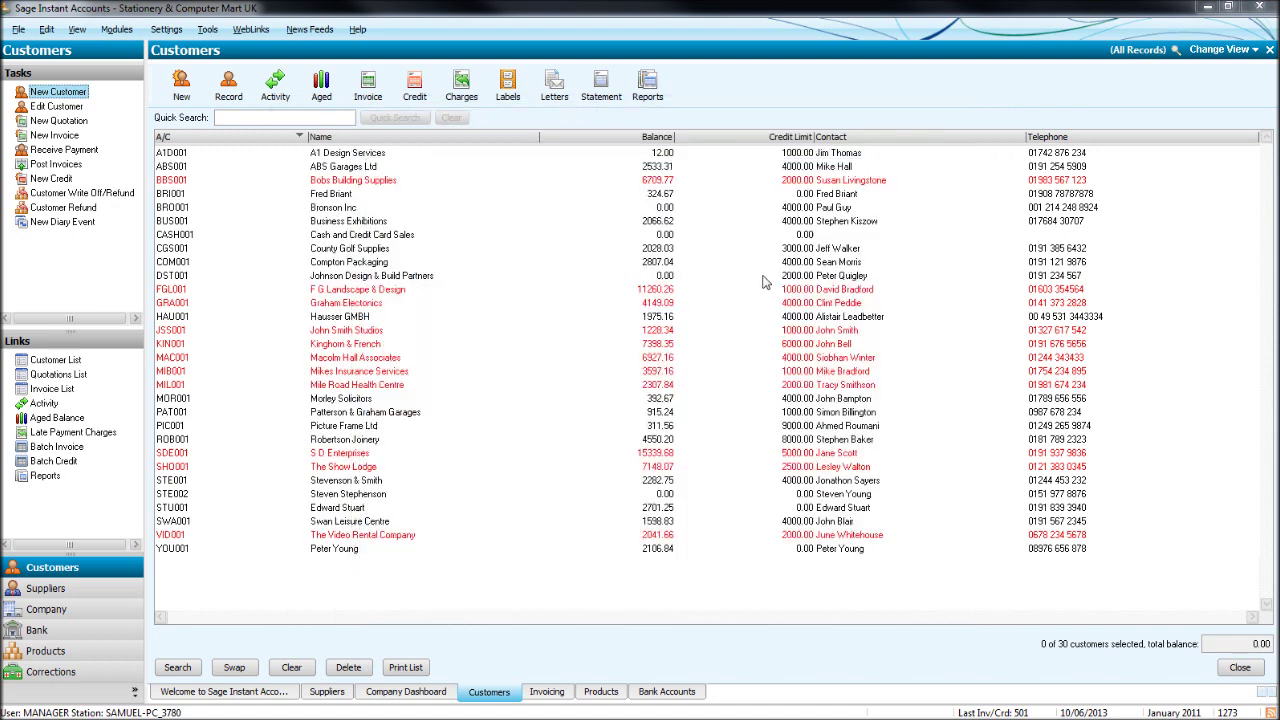
pyautogui.click(559, 172)
pyautogui.click(573, 170)
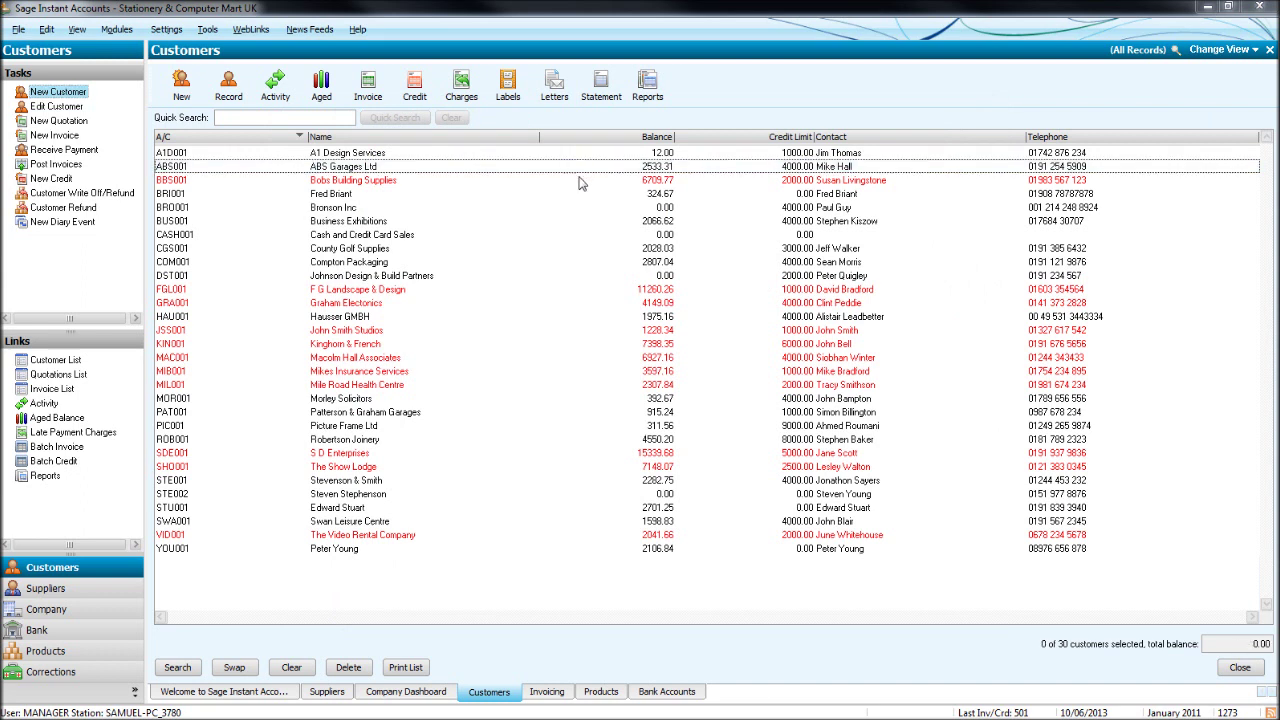
# Step: Select customers BBS001, COM001, HAU001, MIL001, SHO001 and STU001, totalling 23649.13
pyautogui.click(580, 180)
pyautogui.click(595, 262)
pyautogui.click(598, 316)
pyautogui.click(601, 385)
pyautogui.click(606, 466)
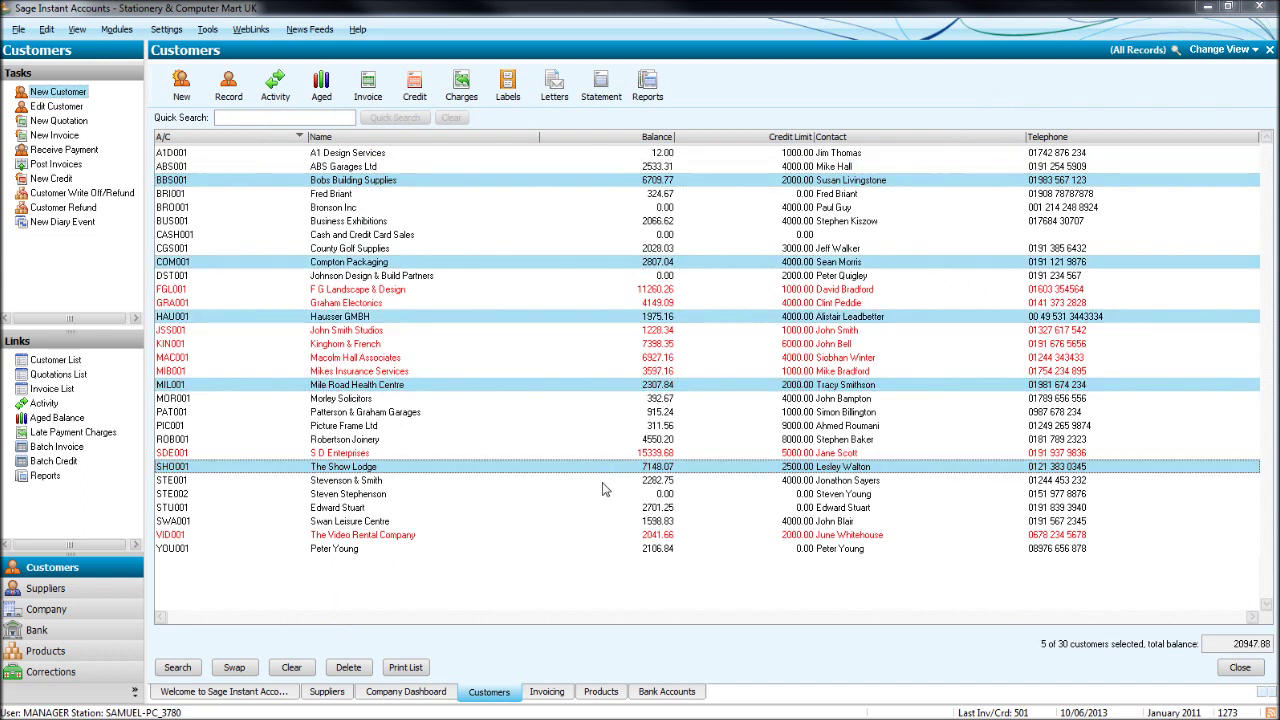
pyautogui.click(618, 507)
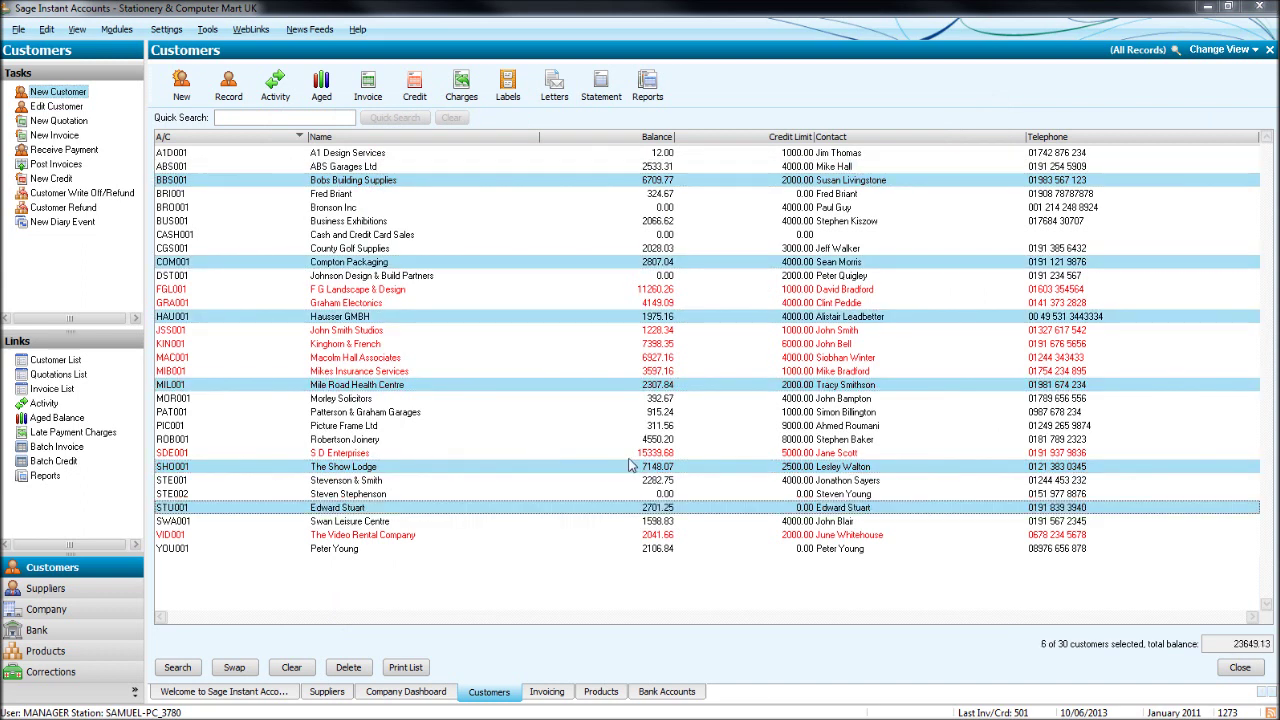
# Step: Preview the Self Seal A4 Statement for the selected customers with the default date criteria
pyautogui.click(601, 88)
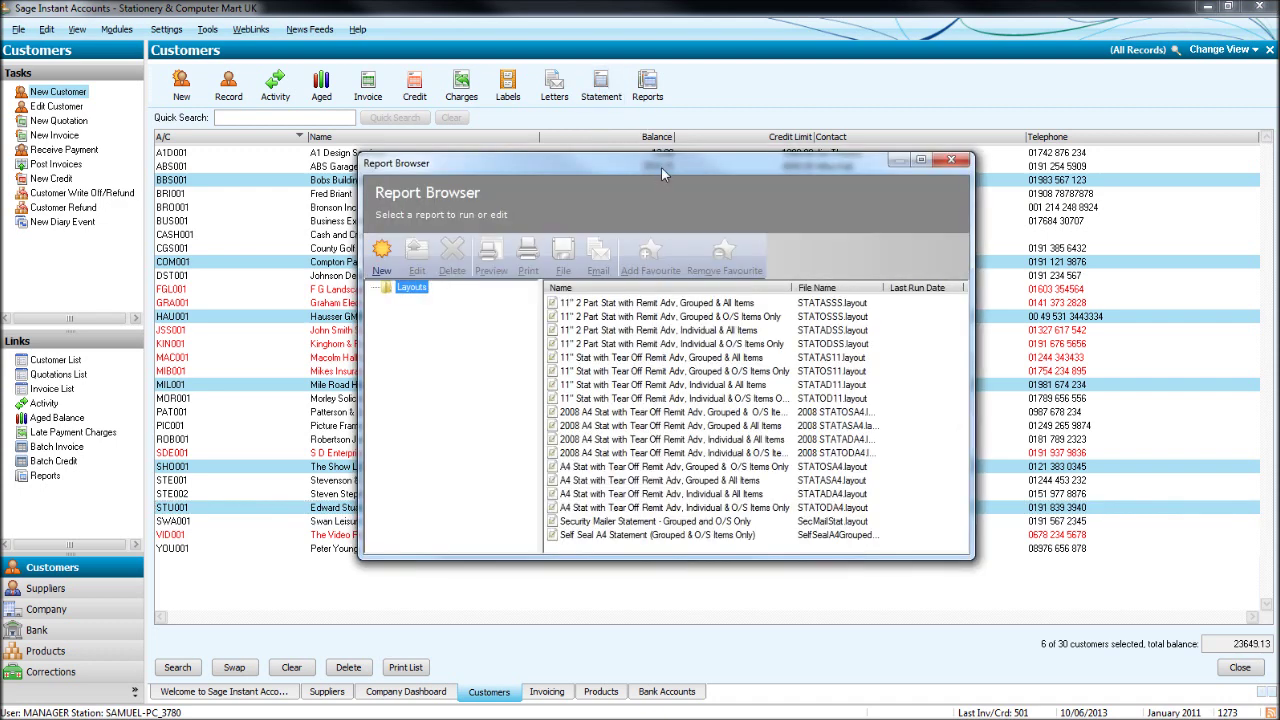
pyautogui.moveTo(661, 167); pyautogui.dragTo(653, 119)
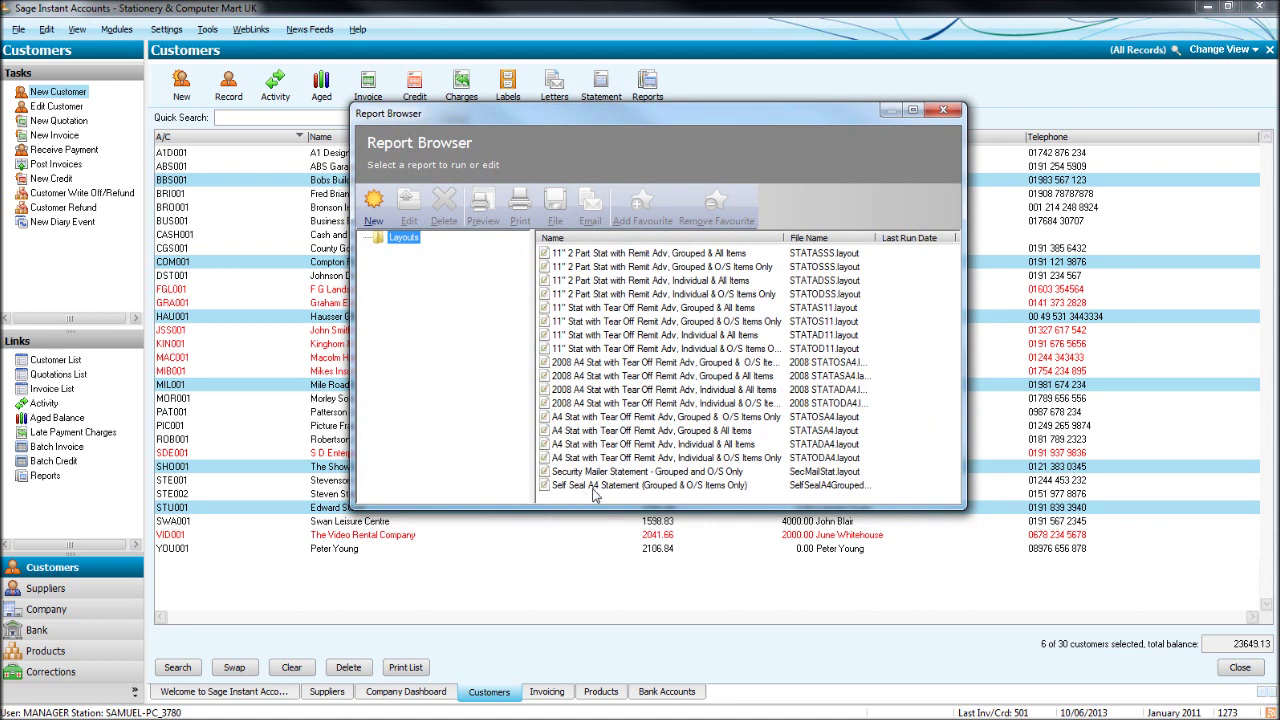
pyautogui.click(600, 486)
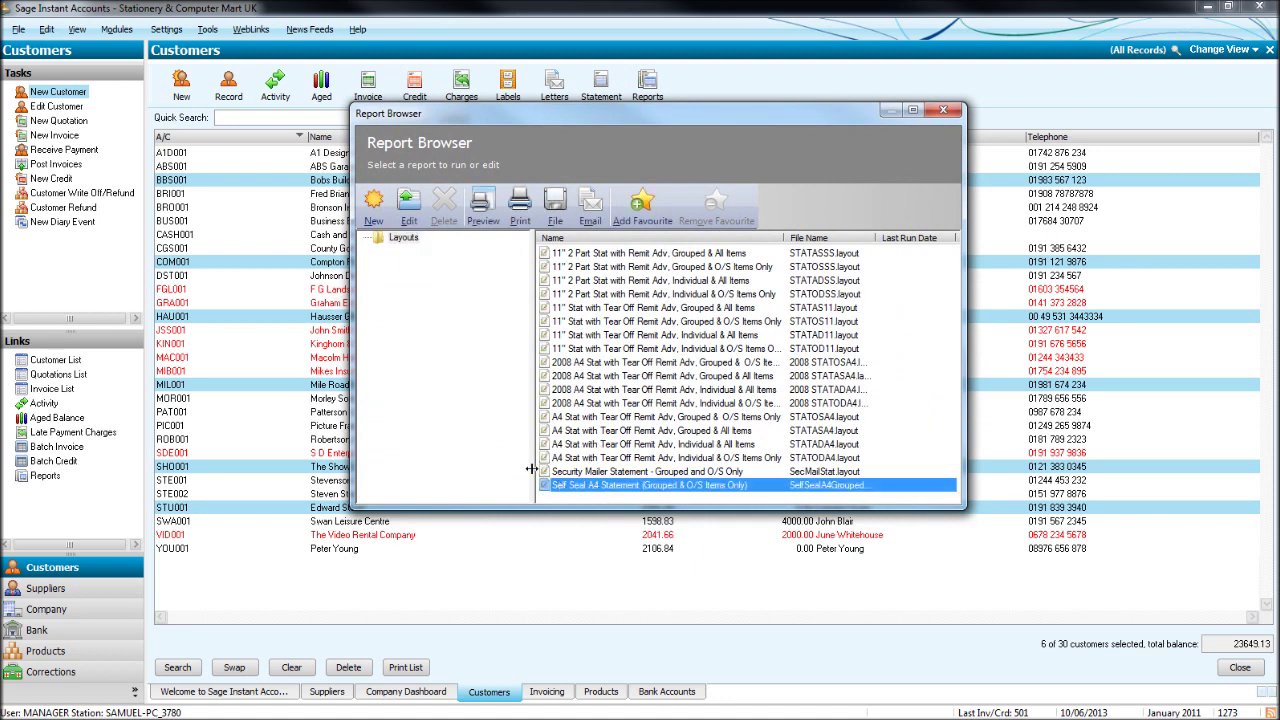
pyautogui.click(482, 207)
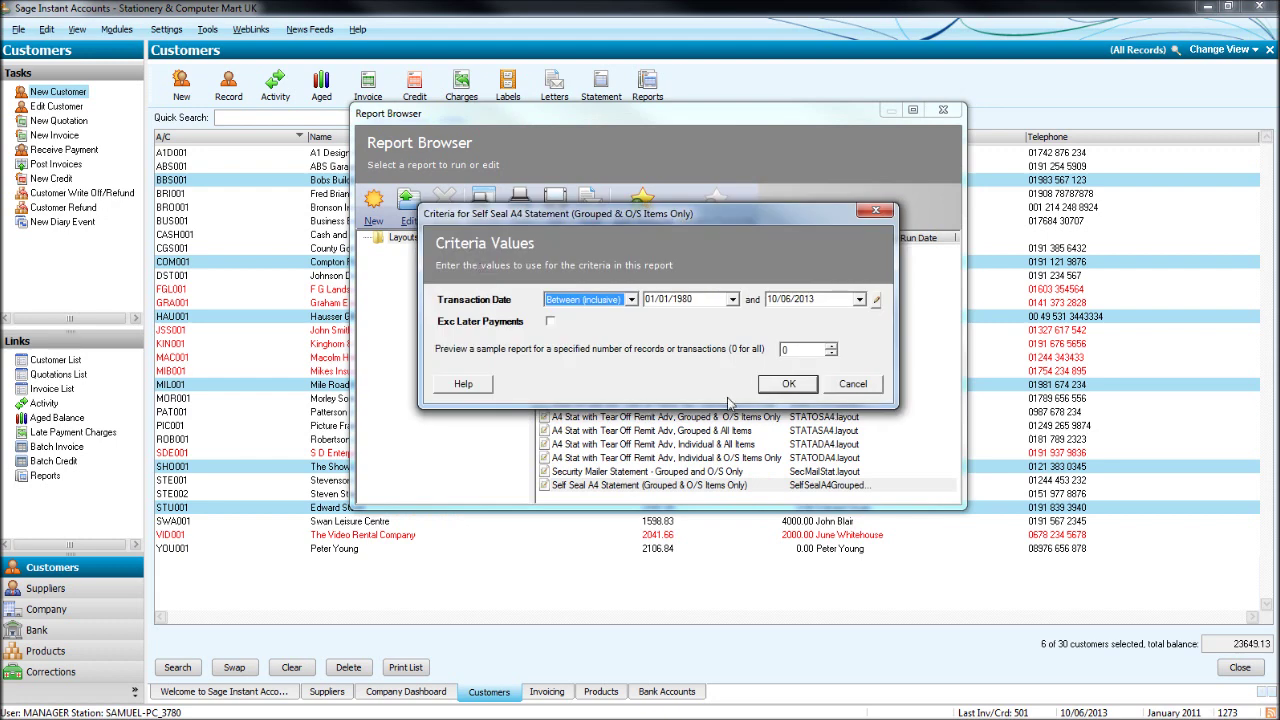
pyautogui.press('Return')
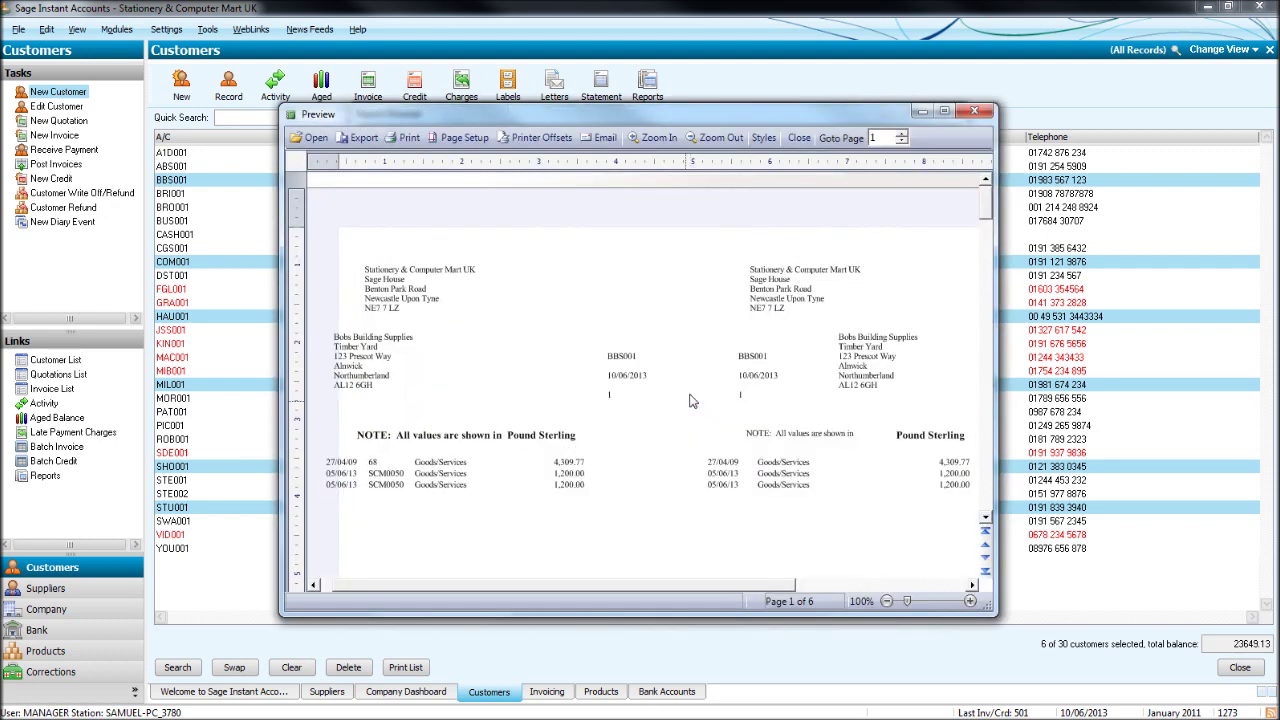
# Step: Page through the statement preview to page 4 of 6, then close it
pyautogui.moveTo(985, 208); pyautogui.dragTo(985, 258)
pyautogui.click(985, 518)
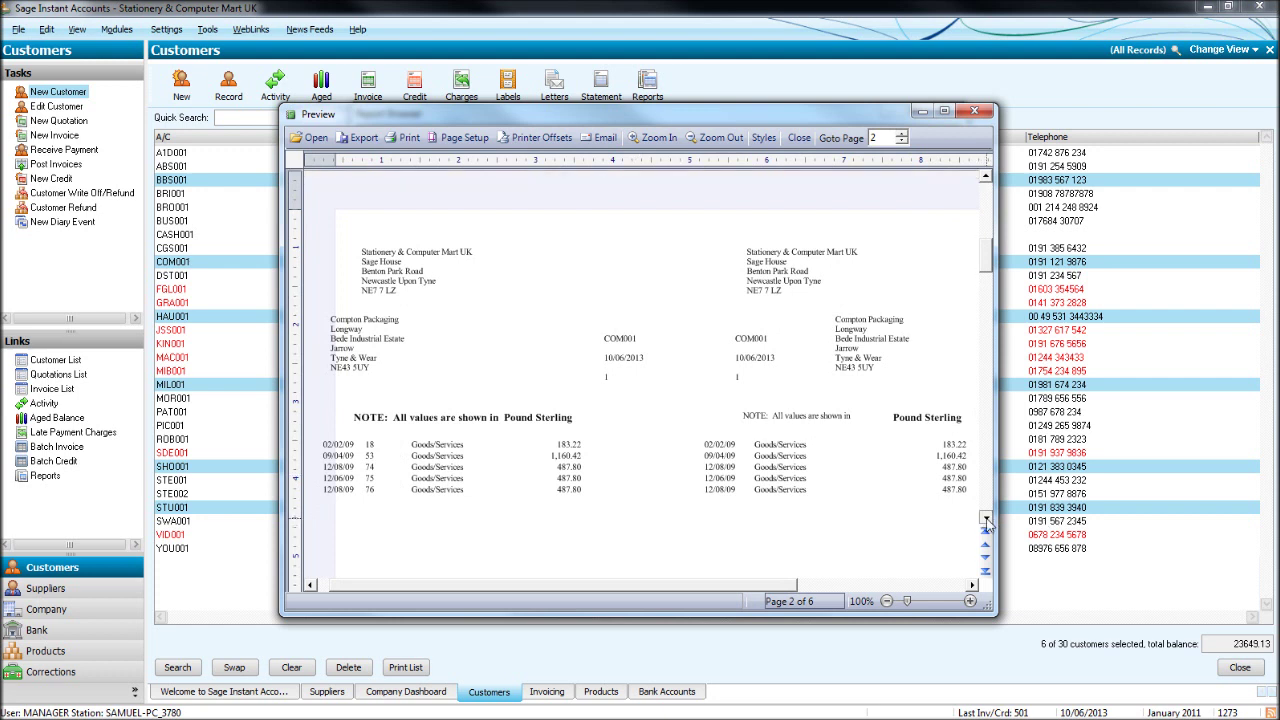
pyautogui.click(985, 518)
pyautogui.click(985, 518)
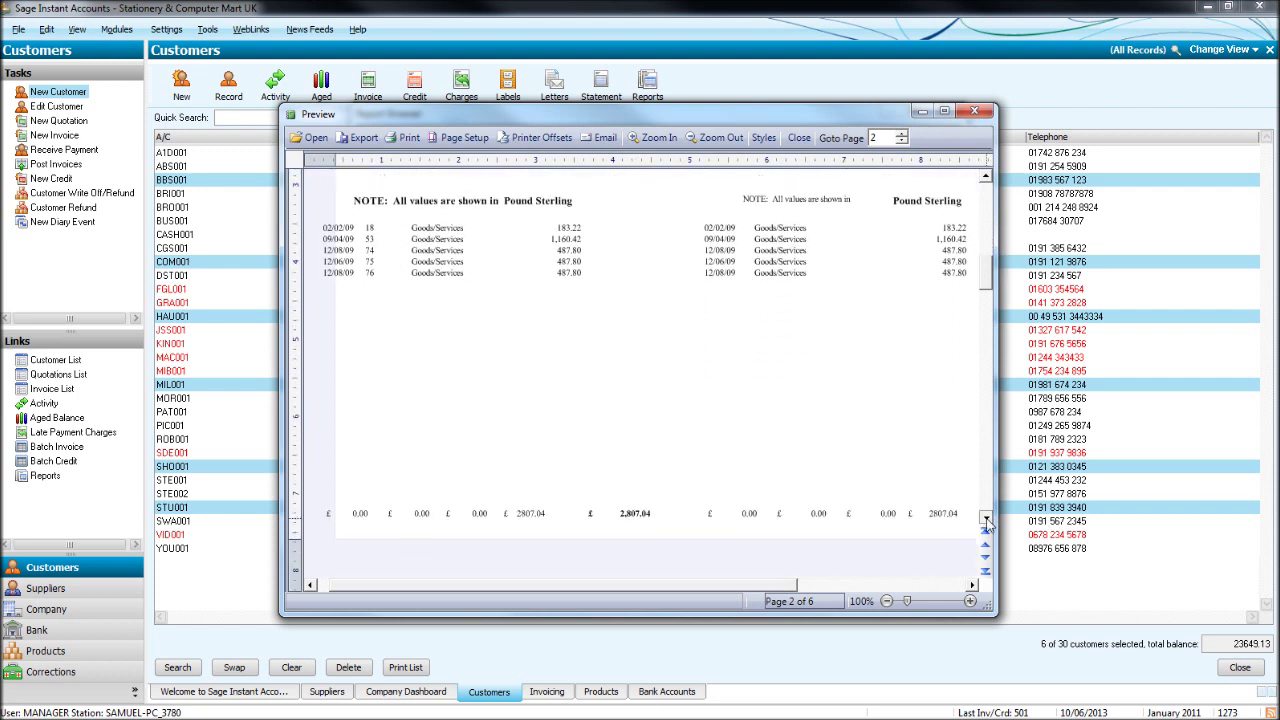
pyautogui.click(985, 518)
pyautogui.click(985, 518)
pyautogui.click(985, 518)
pyautogui.click(985, 518)
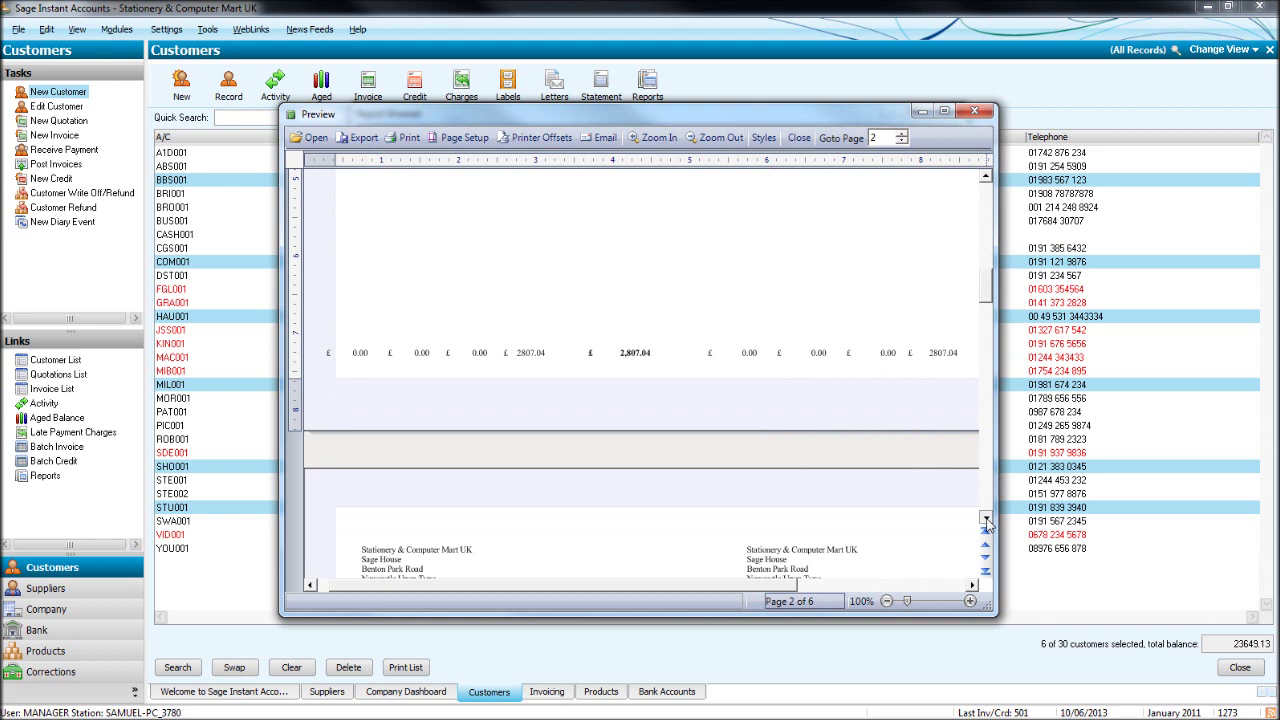
pyautogui.click(985, 518)
pyautogui.click(985, 518)
pyautogui.click(985, 518)
pyautogui.click(985, 518)
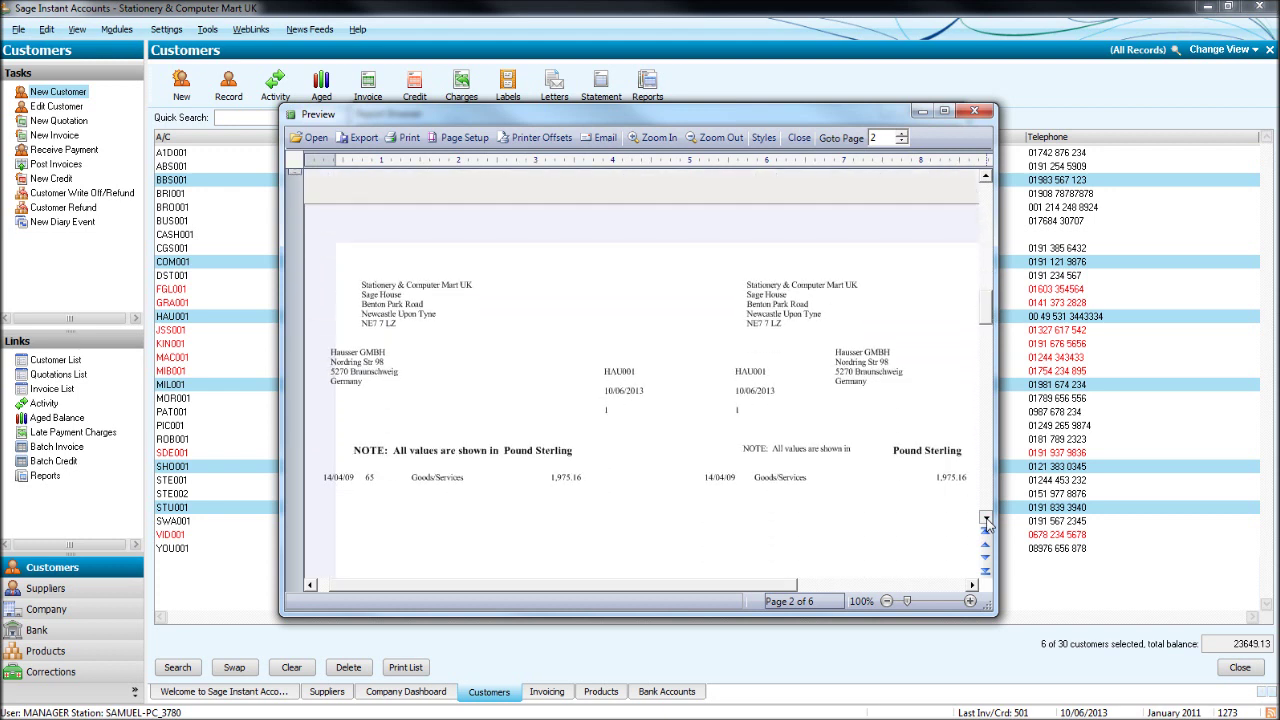
pyautogui.click(985, 518)
pyautogui.click(985, 518)
pyautogui.click(985, 518)
pyautogui.click(985, 518)
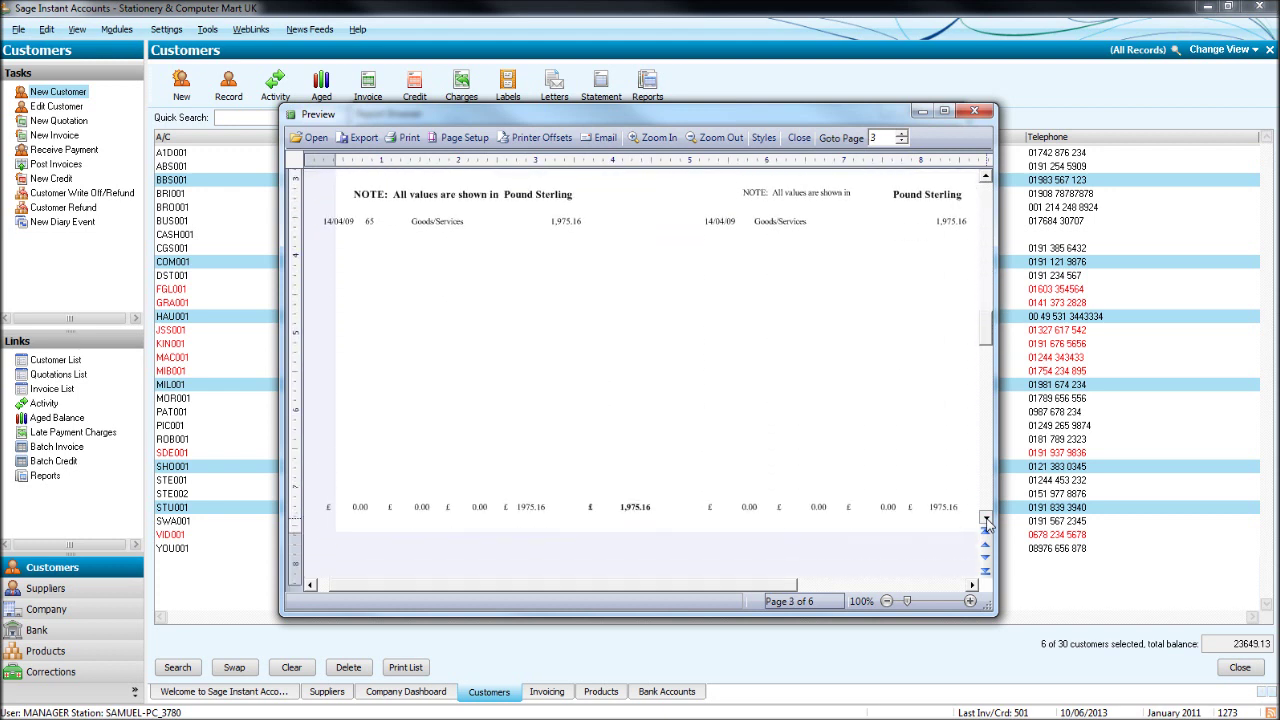
pyautogui.click(985, 518)
pyautogui.click(985, 518)
pyautogui.click(985, 518)
pyautogui.click(985, 518)
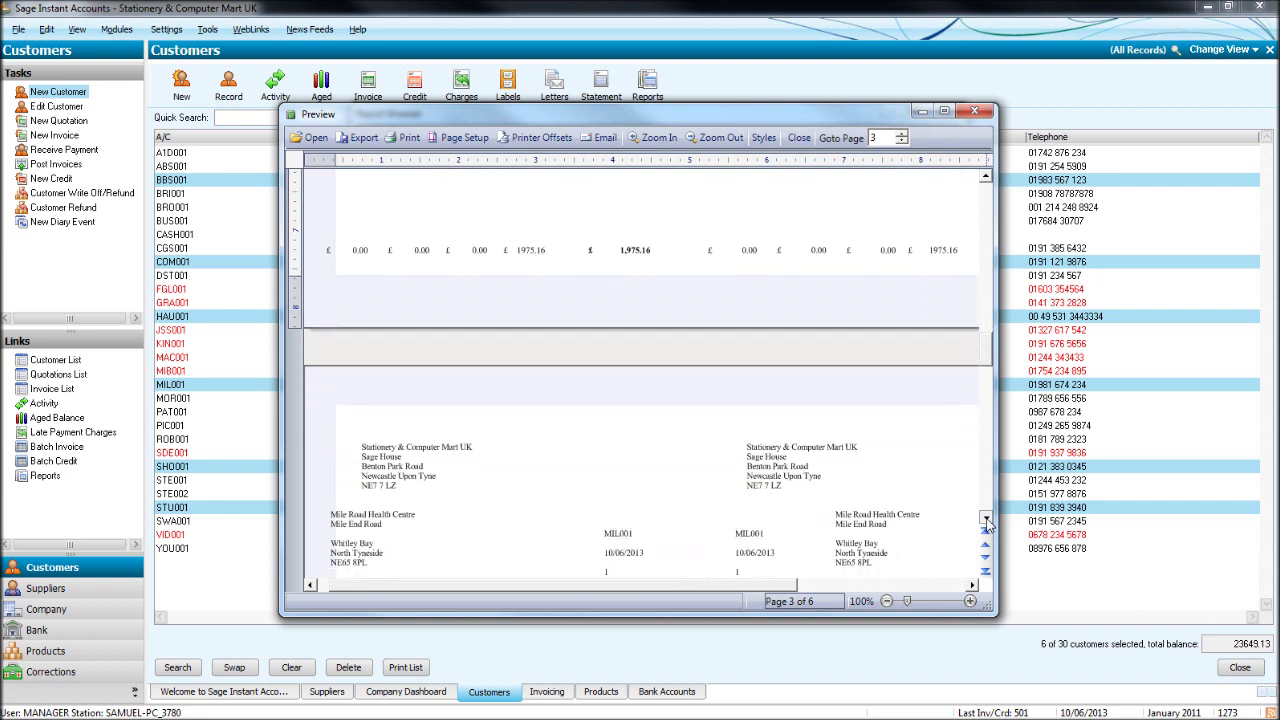
pyautogui.click(985, 518)
pyautogui.click(985, 518)
pyautogui.click(985, 518)
pyautogui.click(985, 518)
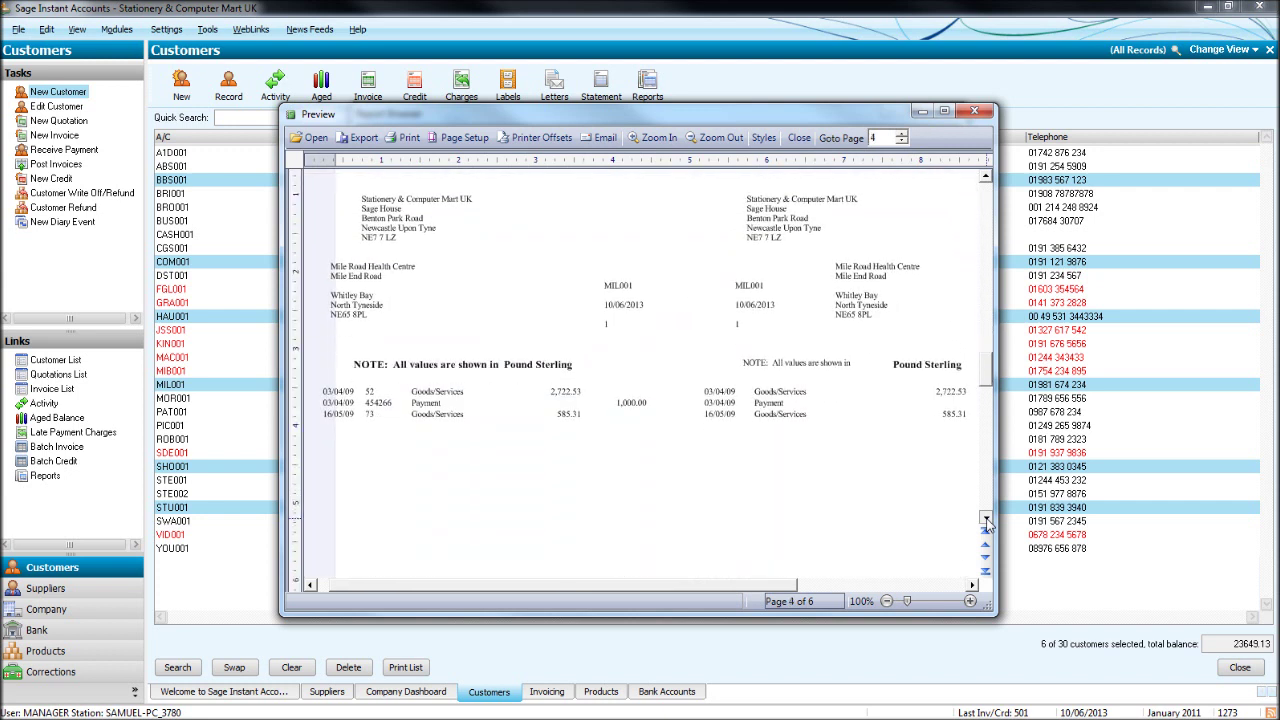
pyautogui.click(985, 518)
pyautogui.click(985, 518)
pyautogui.click(985, 518)
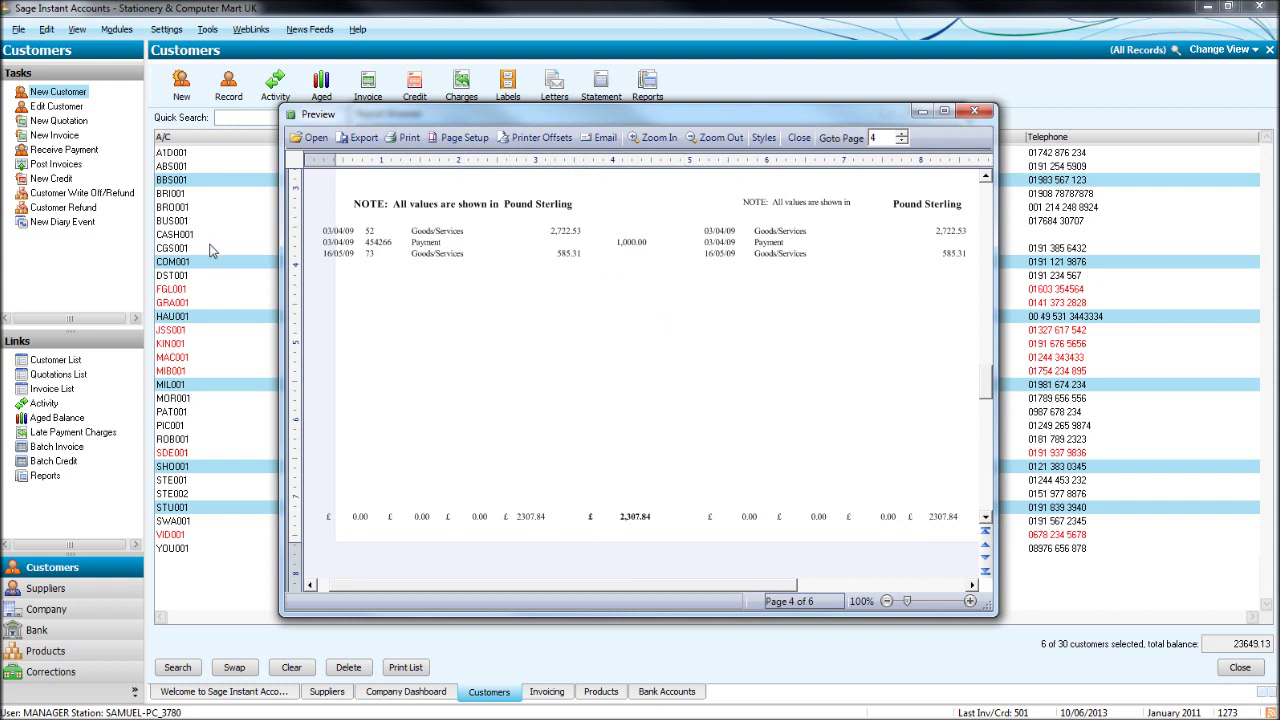
pyautogui.click(972, 111)
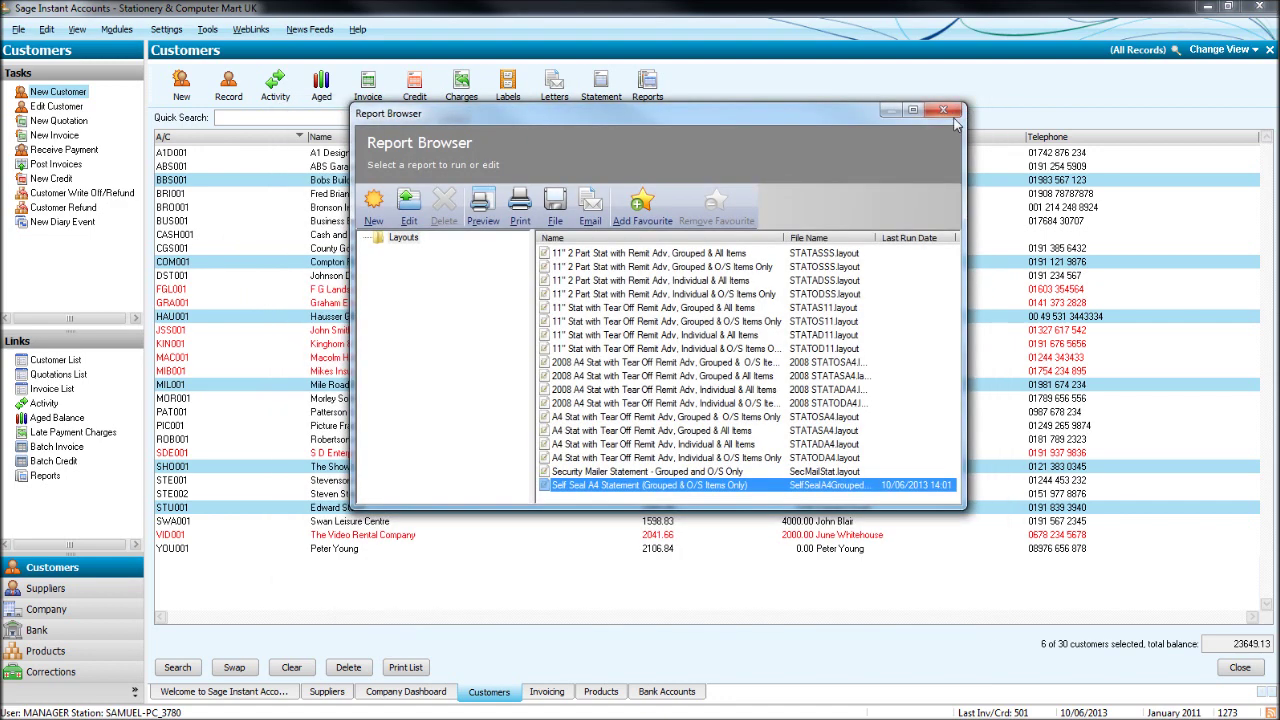
# Step: Close the statements browser and browse Customer Details, Invoice, Top Customer, then Aged Debtors report folders
pyautogui.click(952, 114)
pyautogui.click(658, 98)
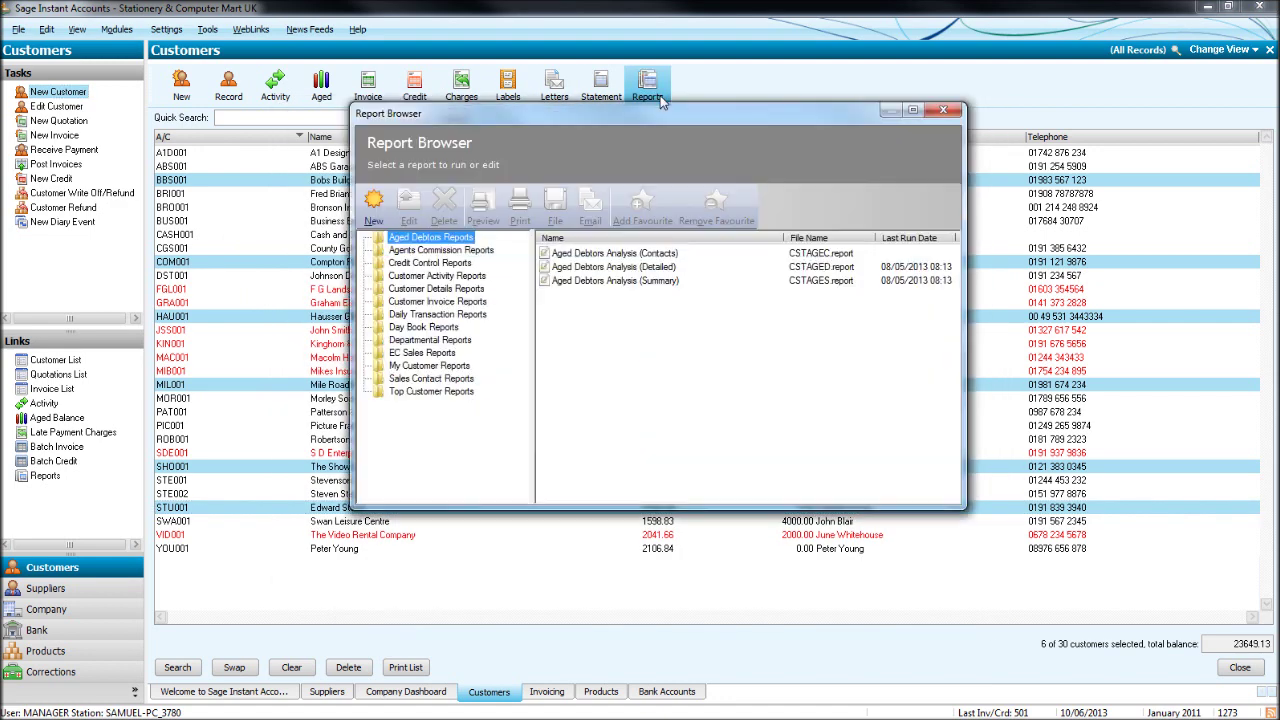
pyautogui.click(448, 290)
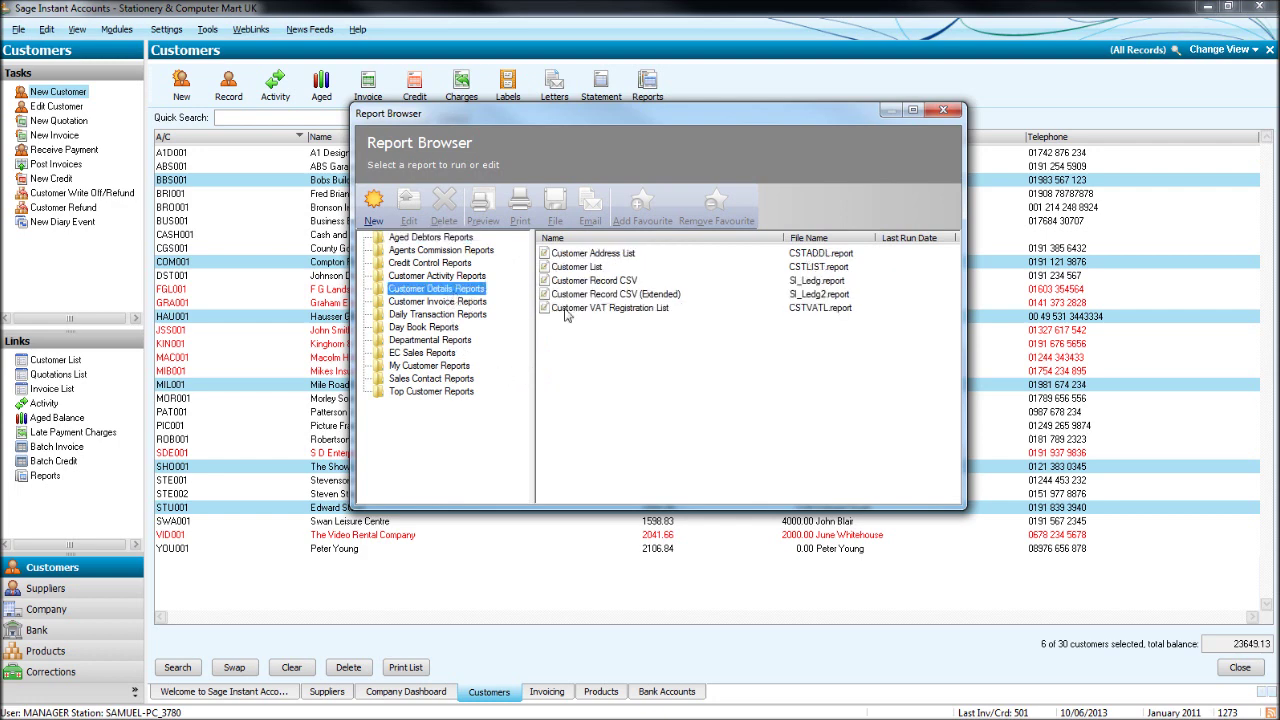
pyautogui.click(455, 302)
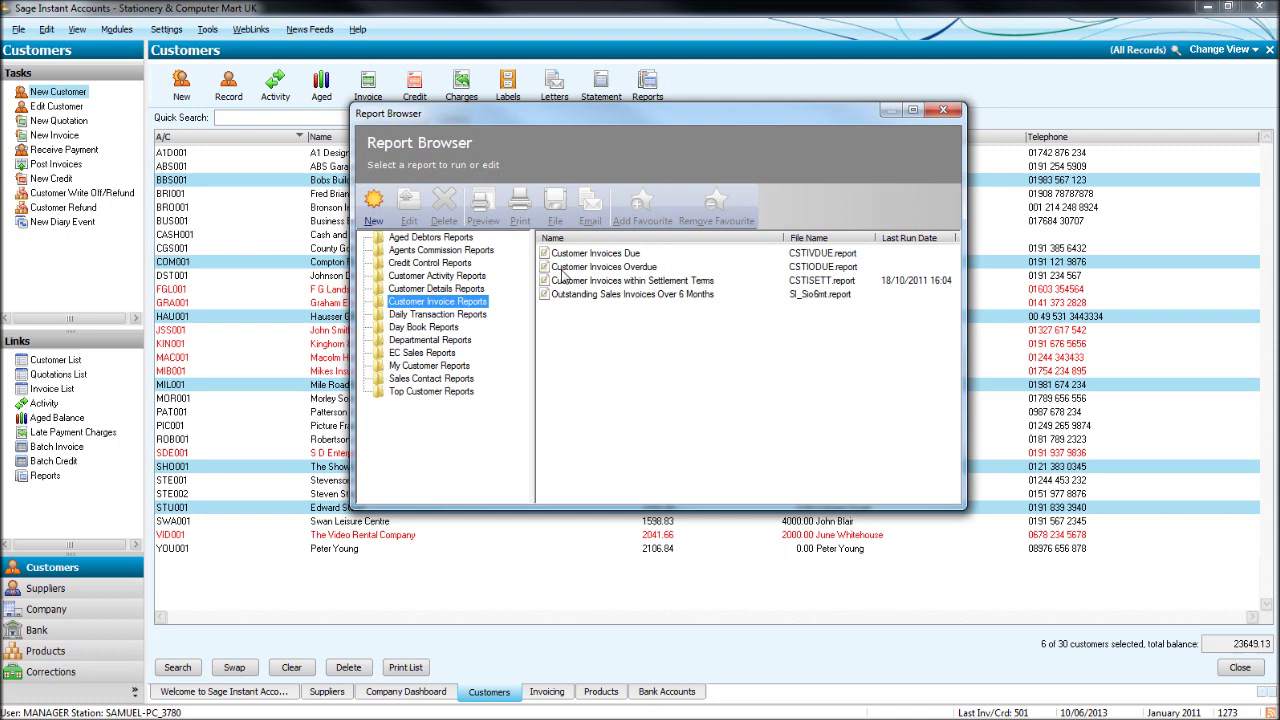
pyautogui.click(470, 391)
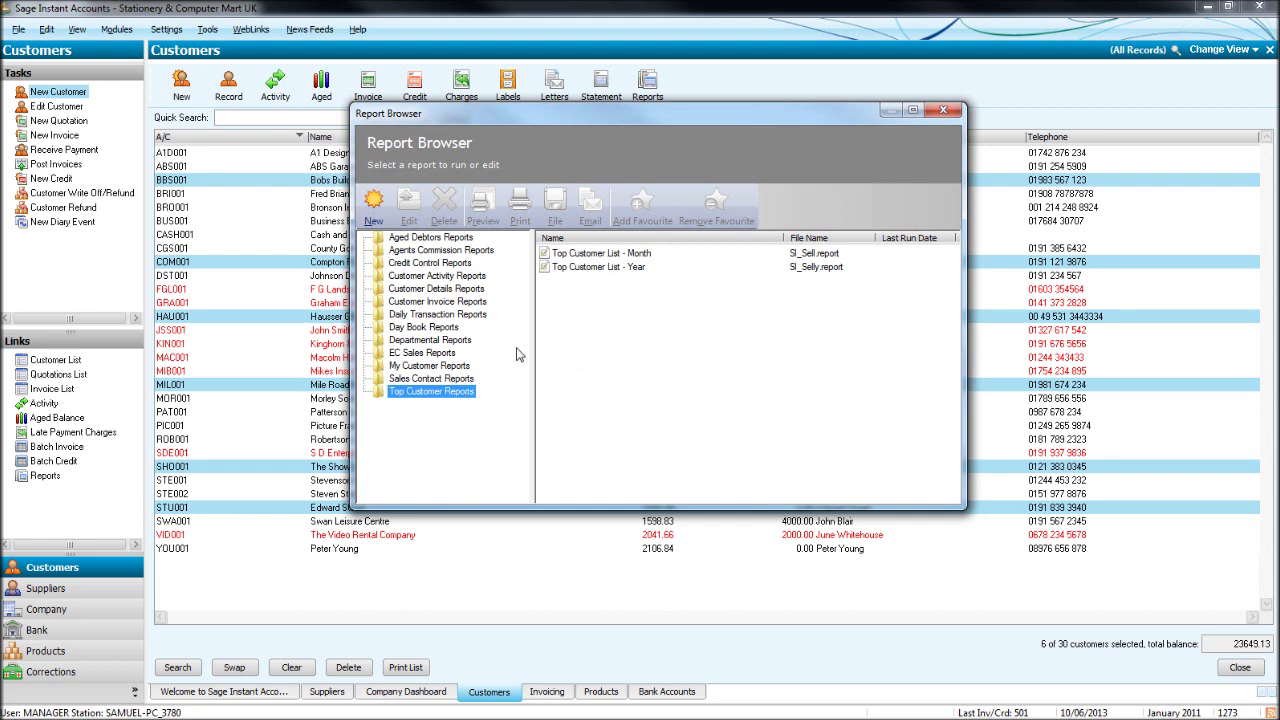
pyautogui.click(432, 237)
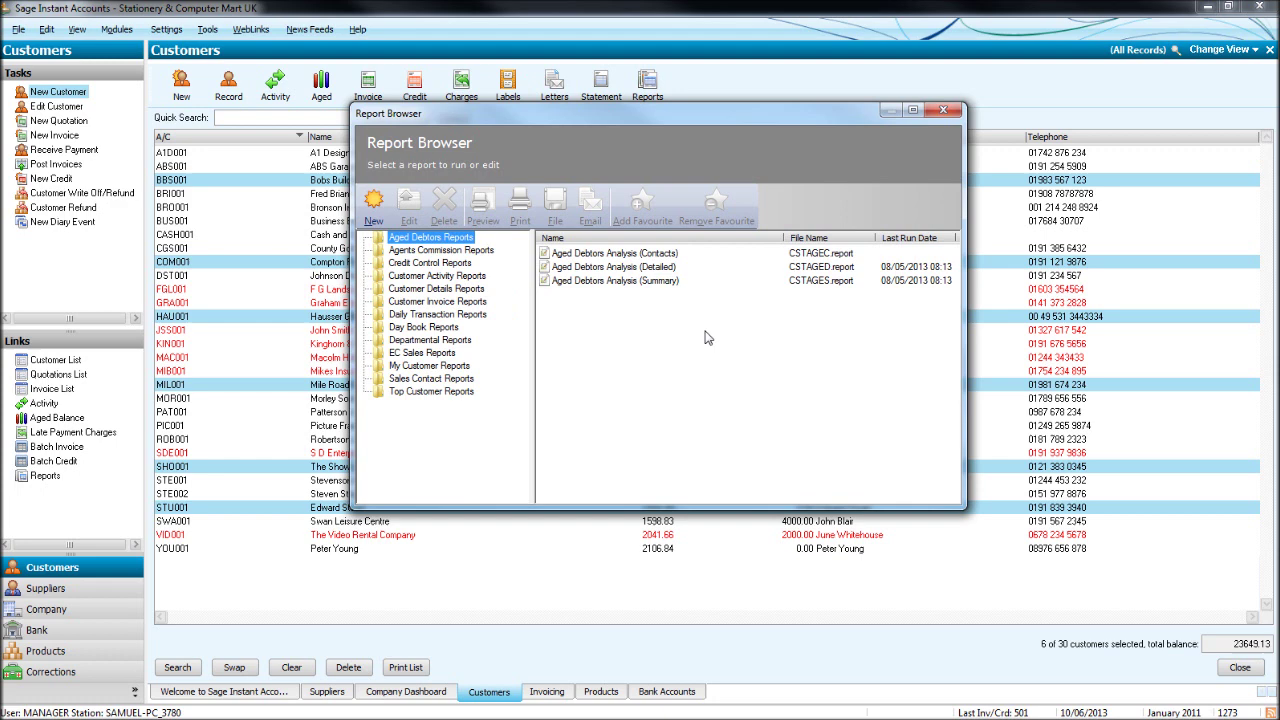
# Step: Preview the Aged Debtors Analysis (Summary) report with report date 10/06/2013
pyautogui.click(593, 284)
pyautogui.click(484, 208)
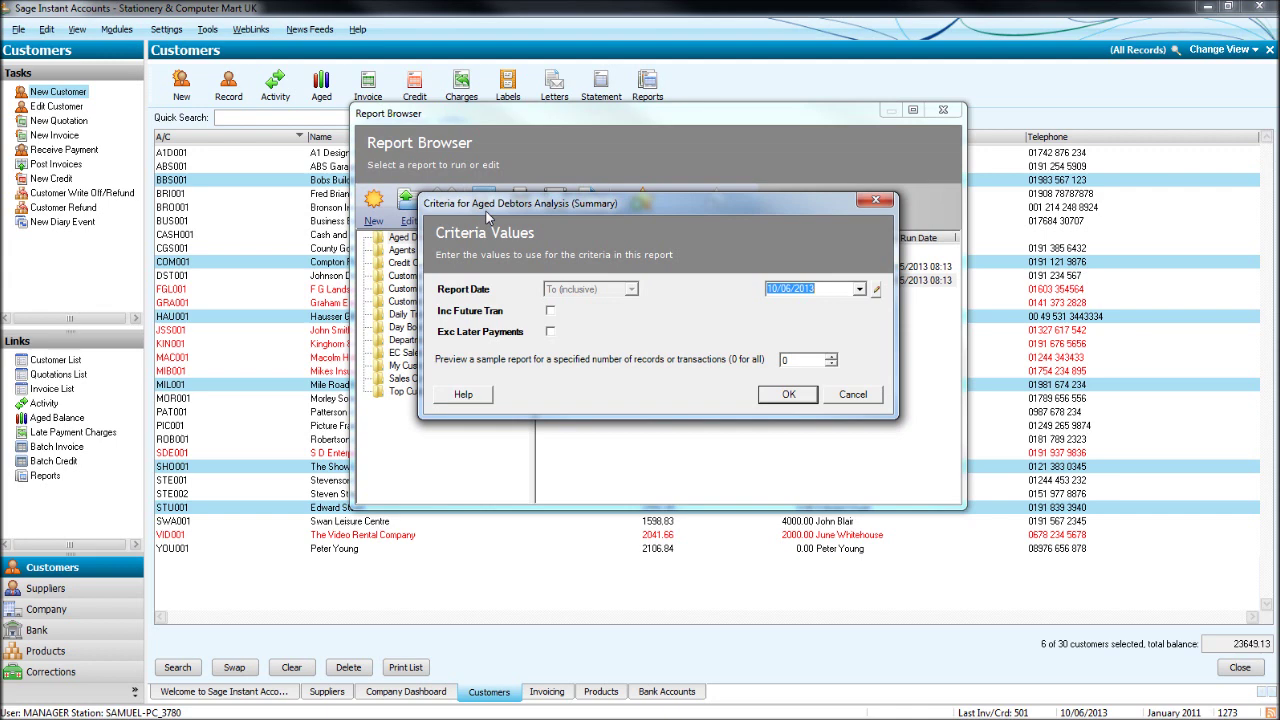
pyautogui.click(790, 395)
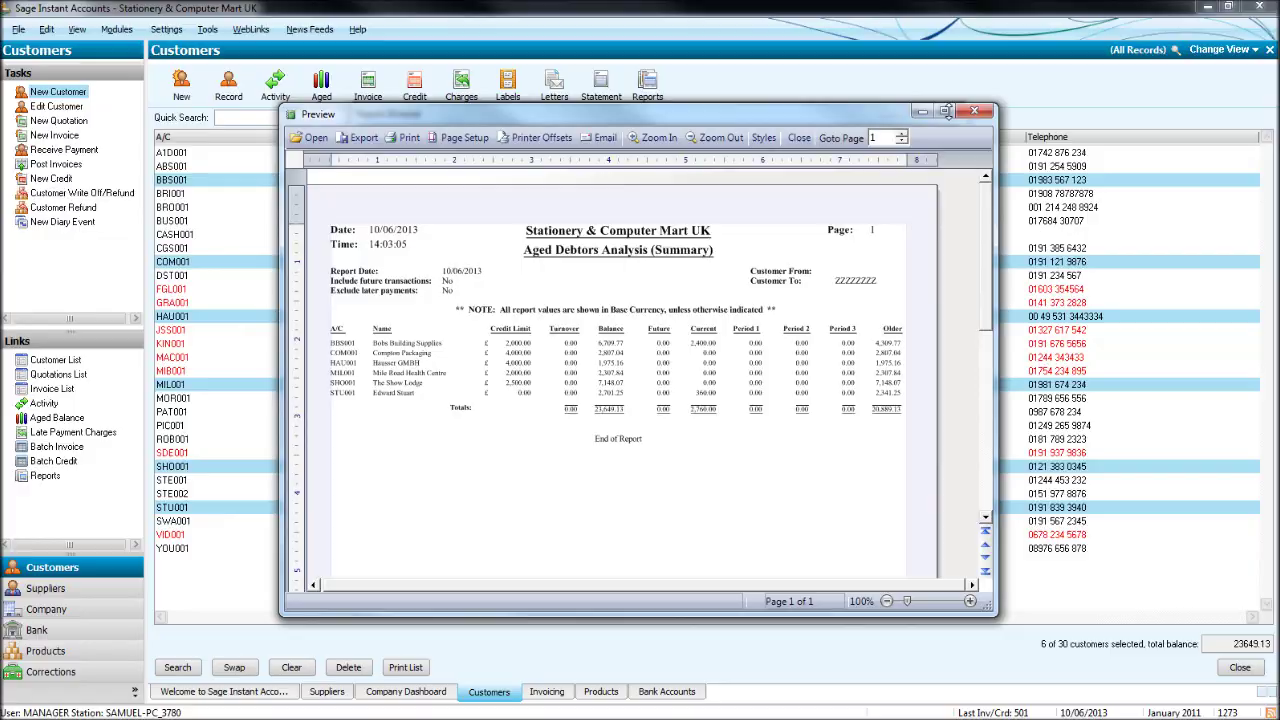
# Step: Maximize the Aged Debtors Analysis (Summary) preview to review the six customer accounts
pyautogui.click(944, 110)
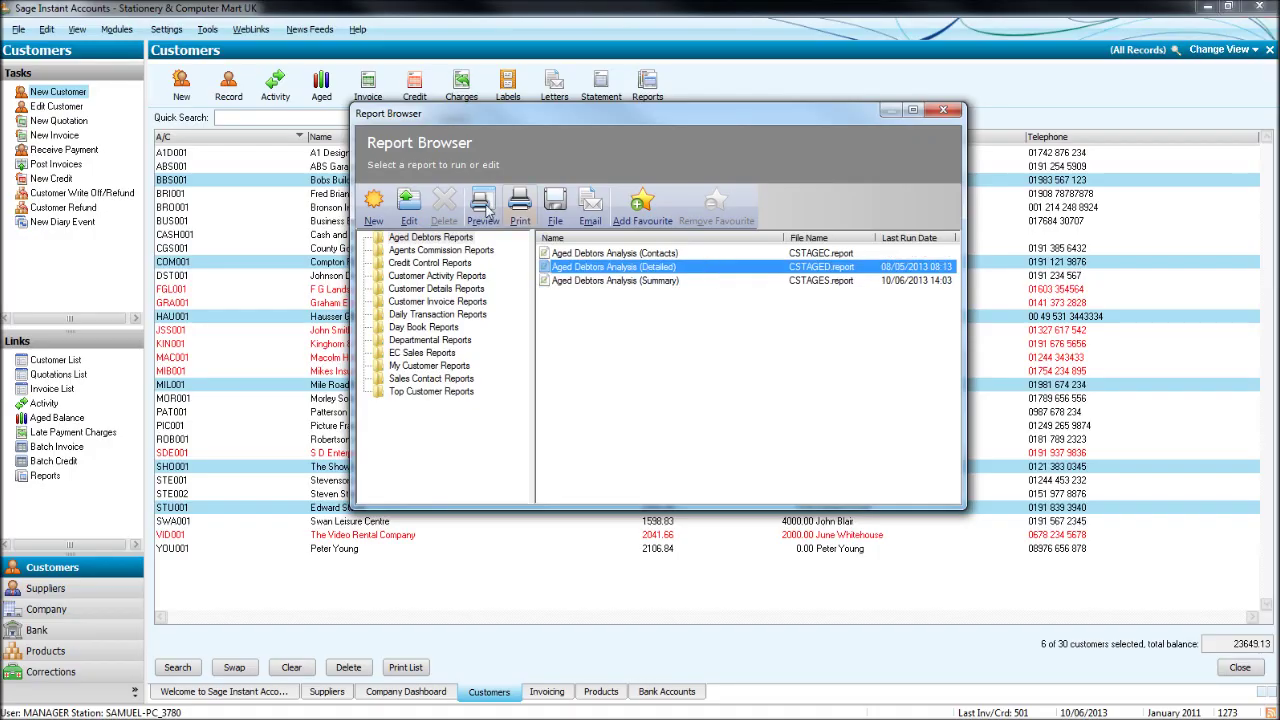
# Step: Preview and scroll the Aged Debtors Analysis (Detailed) report, then close the preview and Report Browser
pyautogui.click(484, 208)
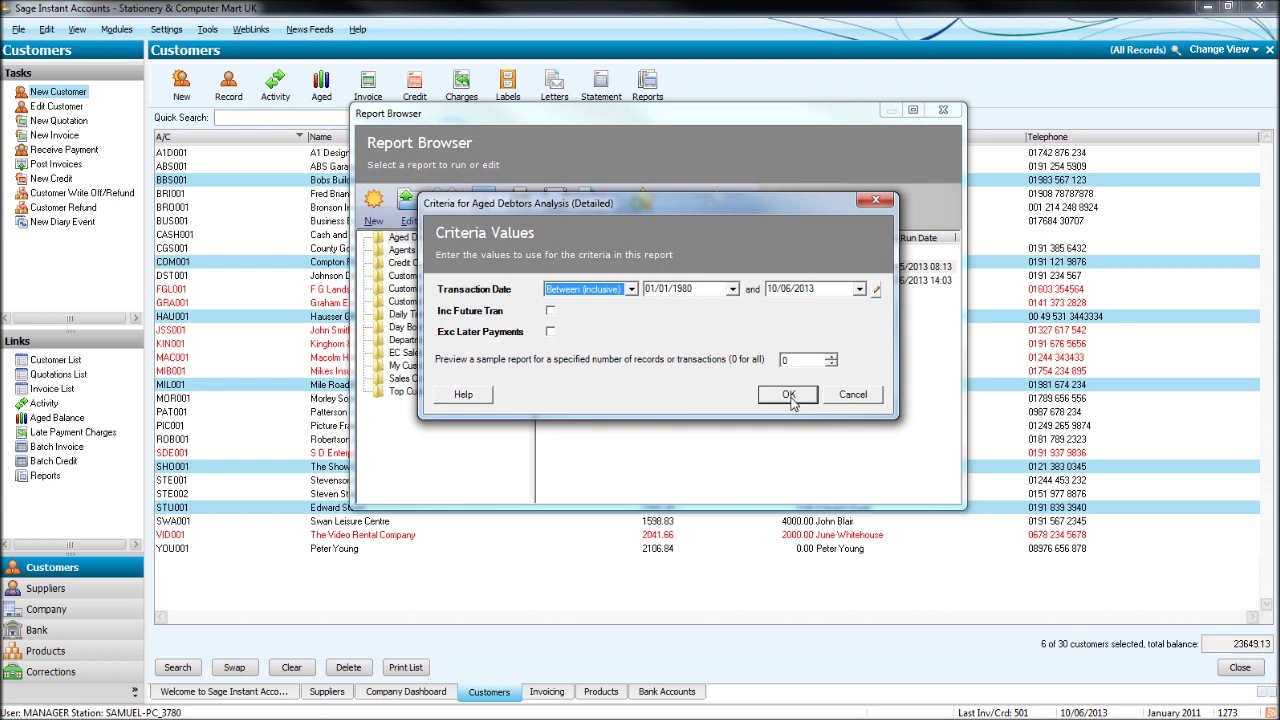
pyautogui.click(789, 395)
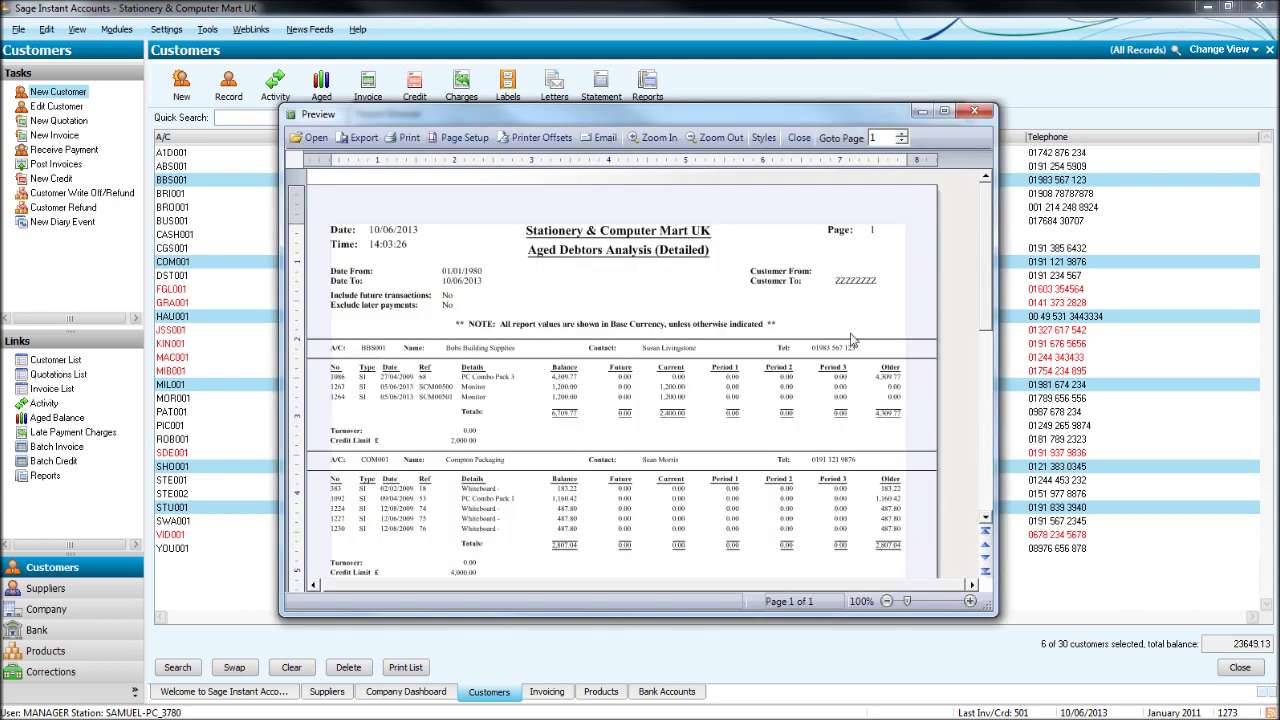
pyautogui.scroll(-3, 745, 310)
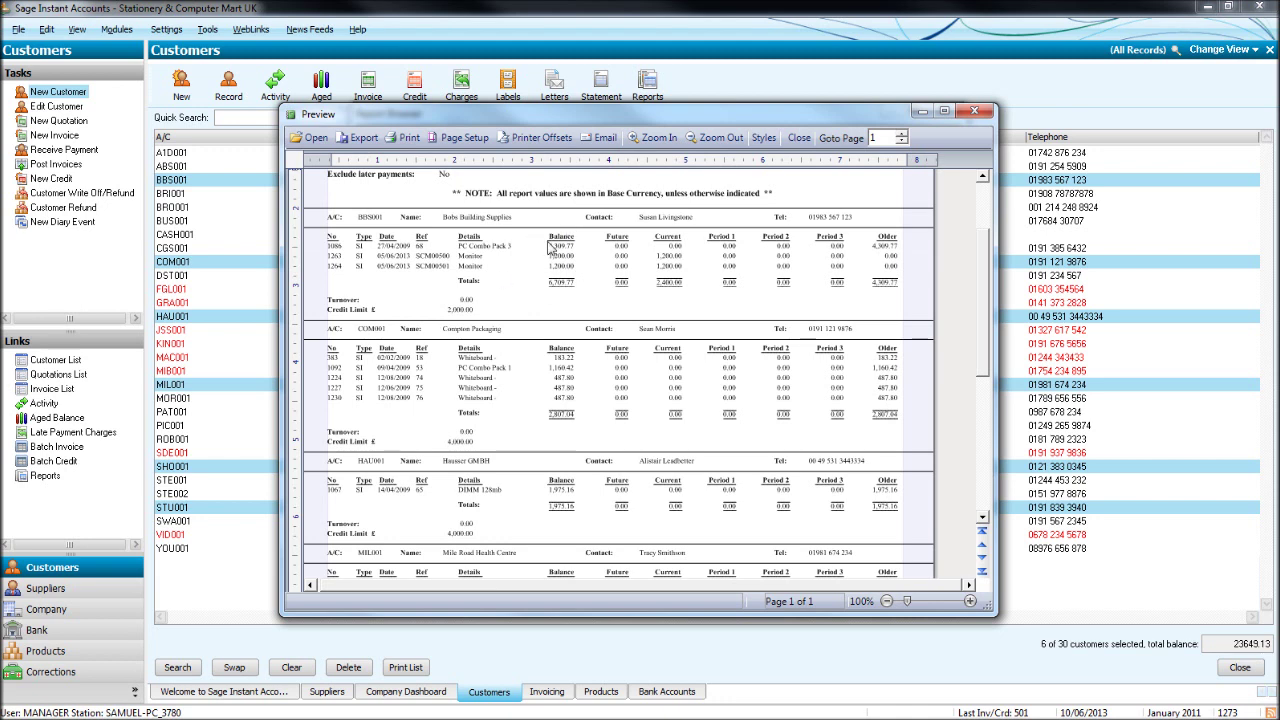
pyautogui.scroll(-6, 940, 304)
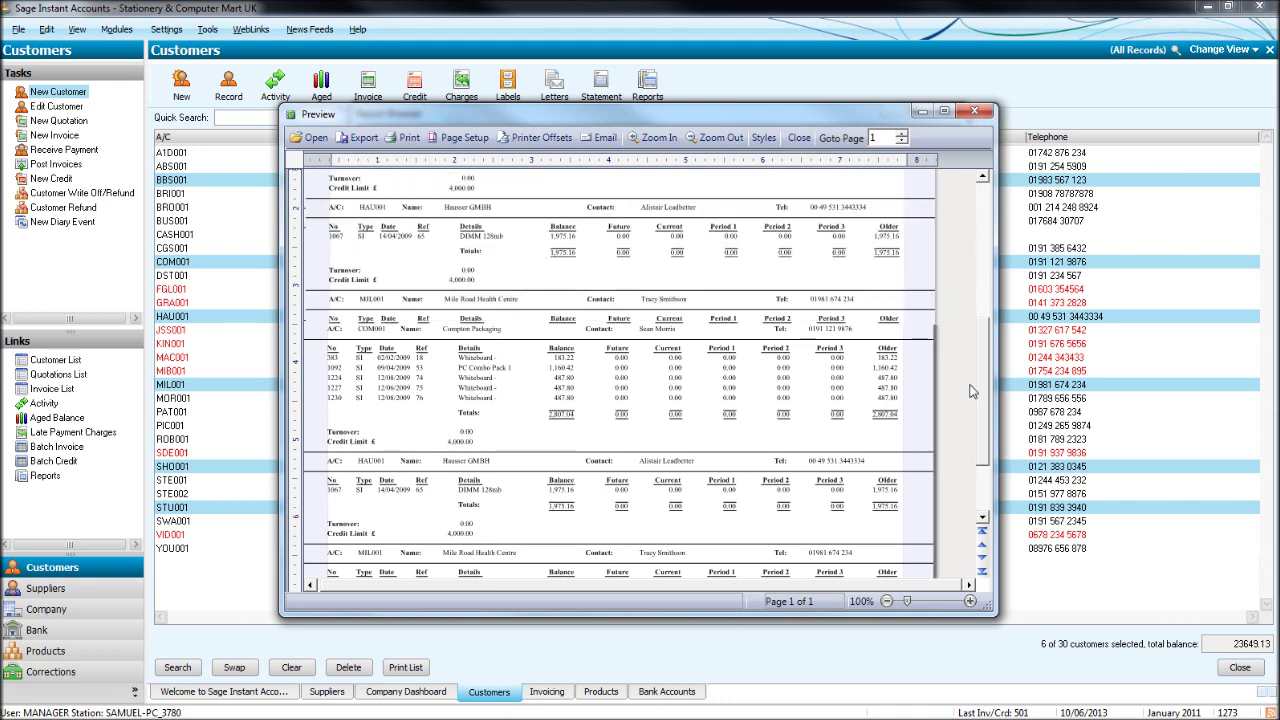
pyautogui.click(975, 111)
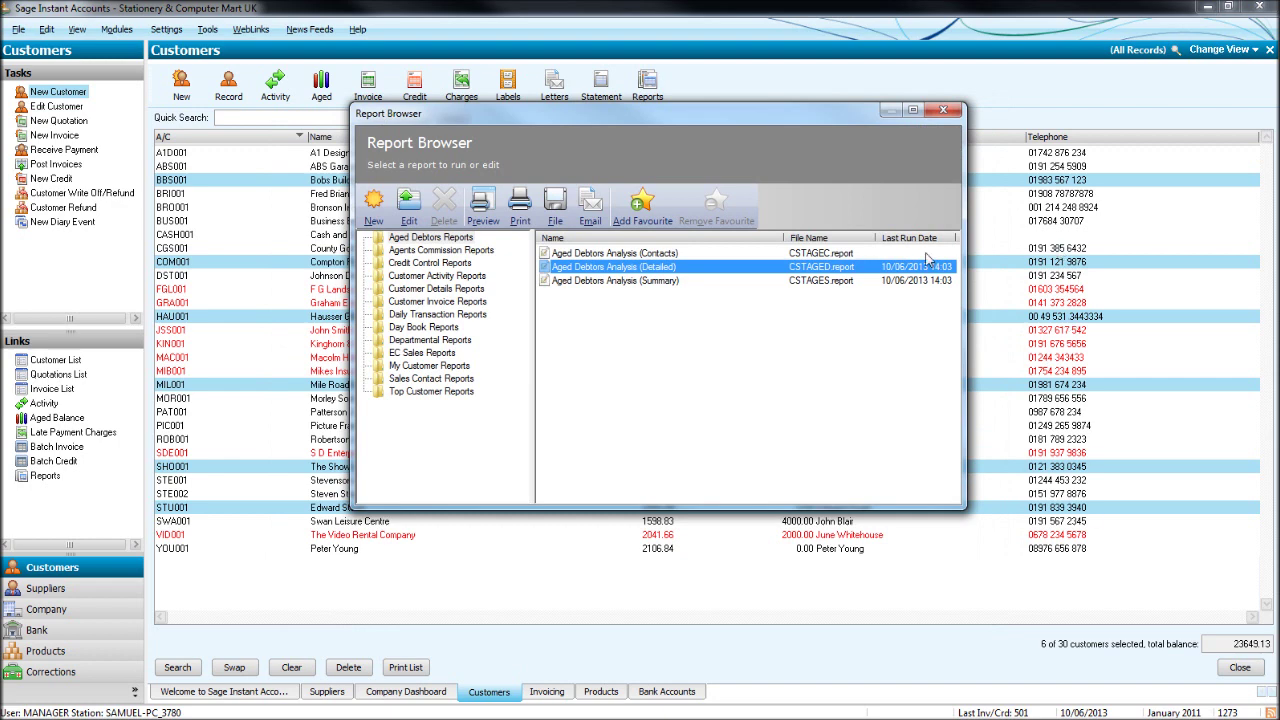
pyautogui.click(953, 114)
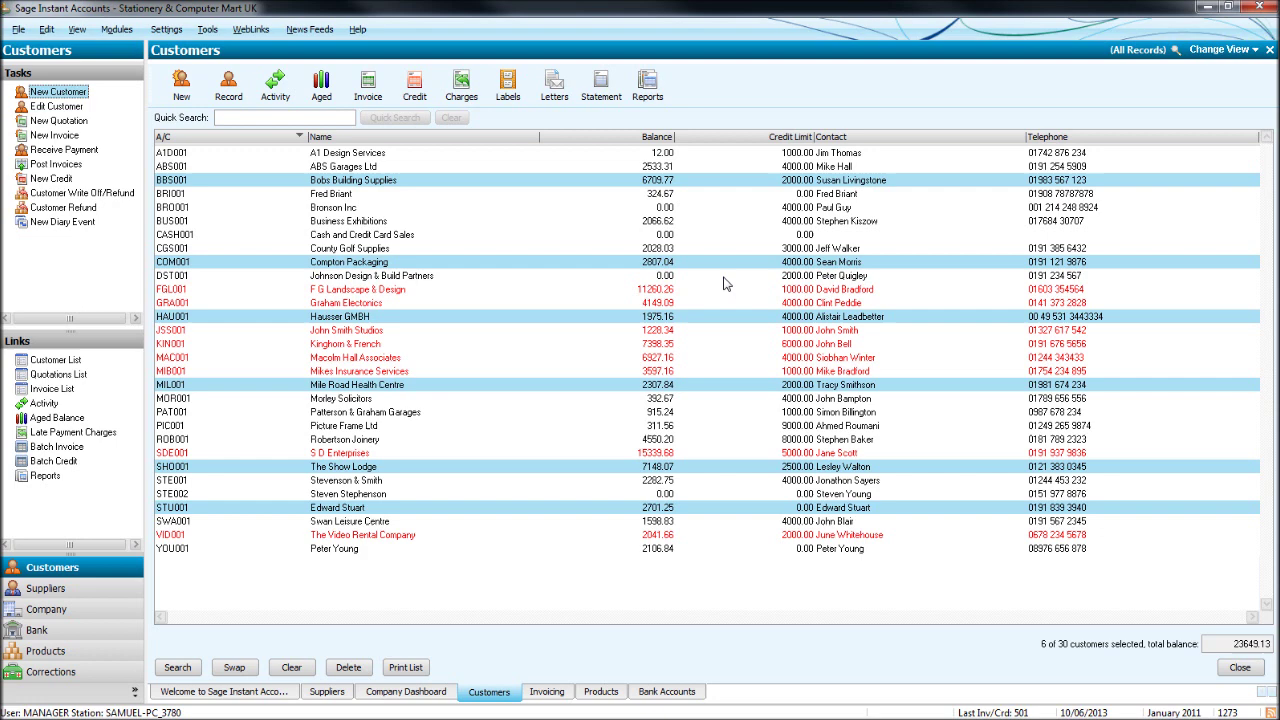
# Step: Clear the six-customer selection, swap to select all 30, then clear again
pyautogui.click(291, 668)
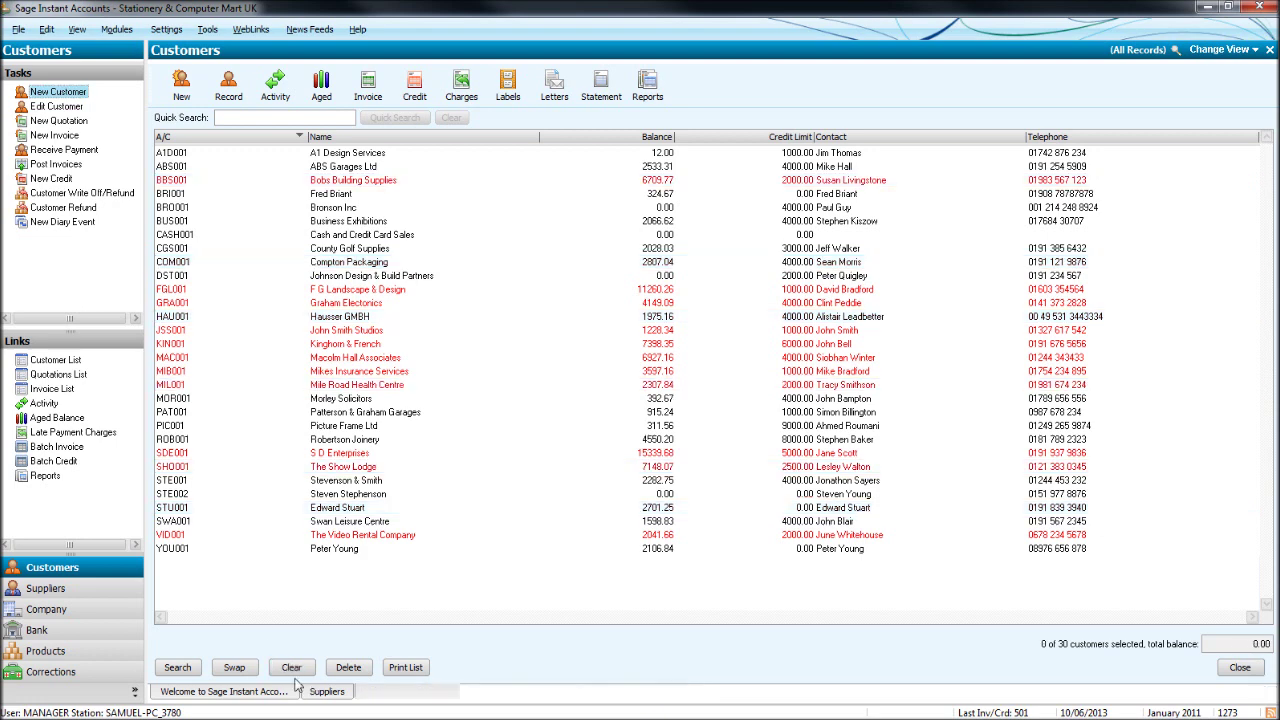
pyautogui.click(240, 672)
pyautogui.click(291, 668)
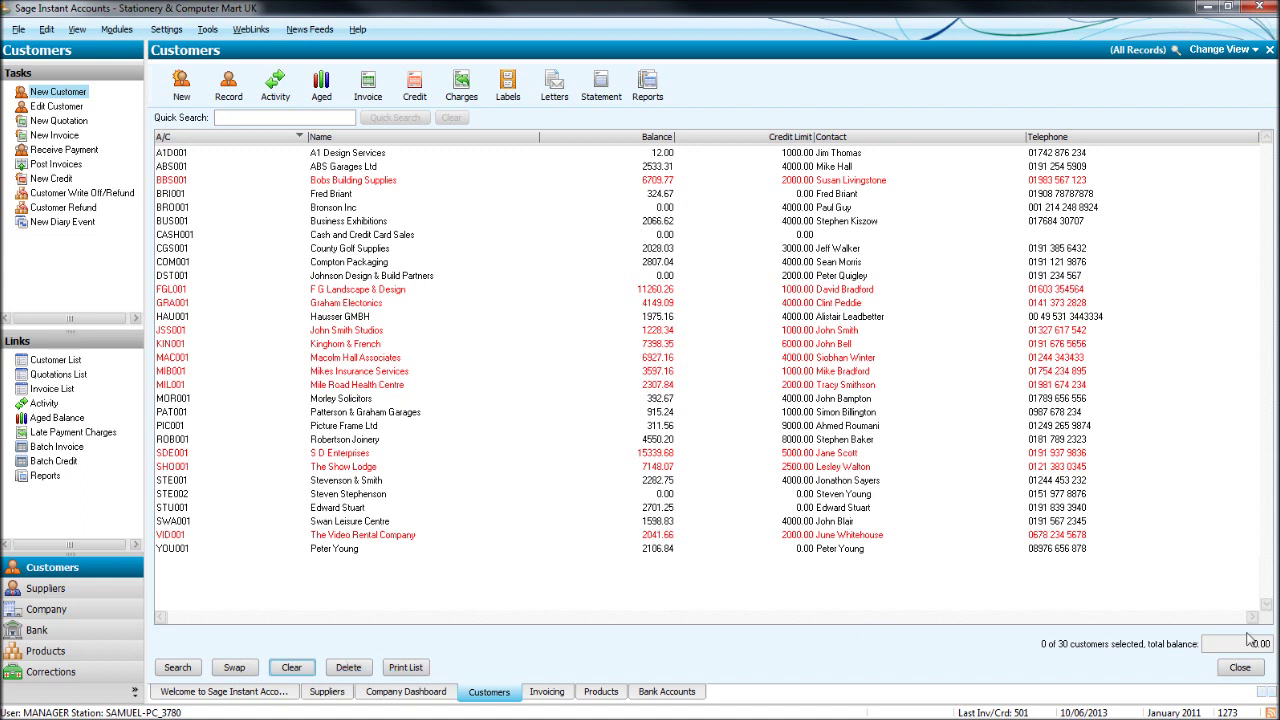
# Step: Select KIN001, COM001, BUS001, BRI001 and ABS001, then clear, swap and clear to deselect all
pyautogui.click(646, 343)
pyautogui.click(630, 261)
pyautogui.click(630, 220)
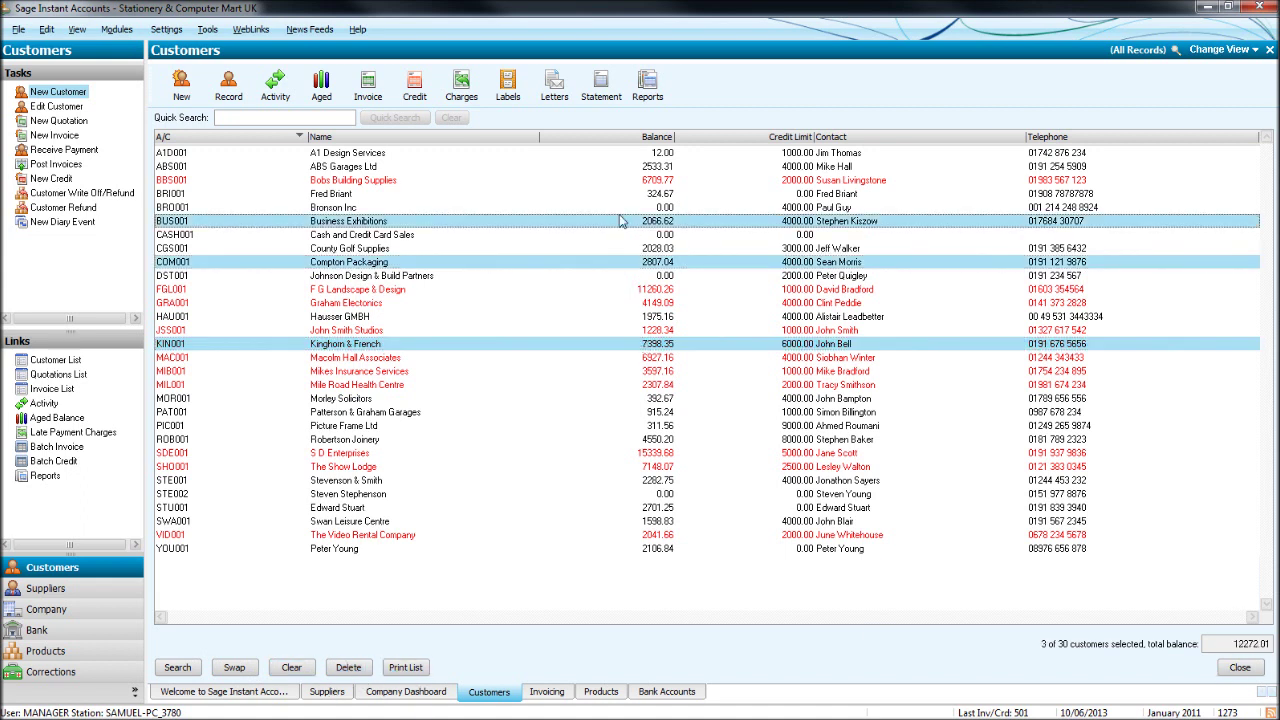
pyautogui.click(630, 193)
pyautogui.click(630, 167)
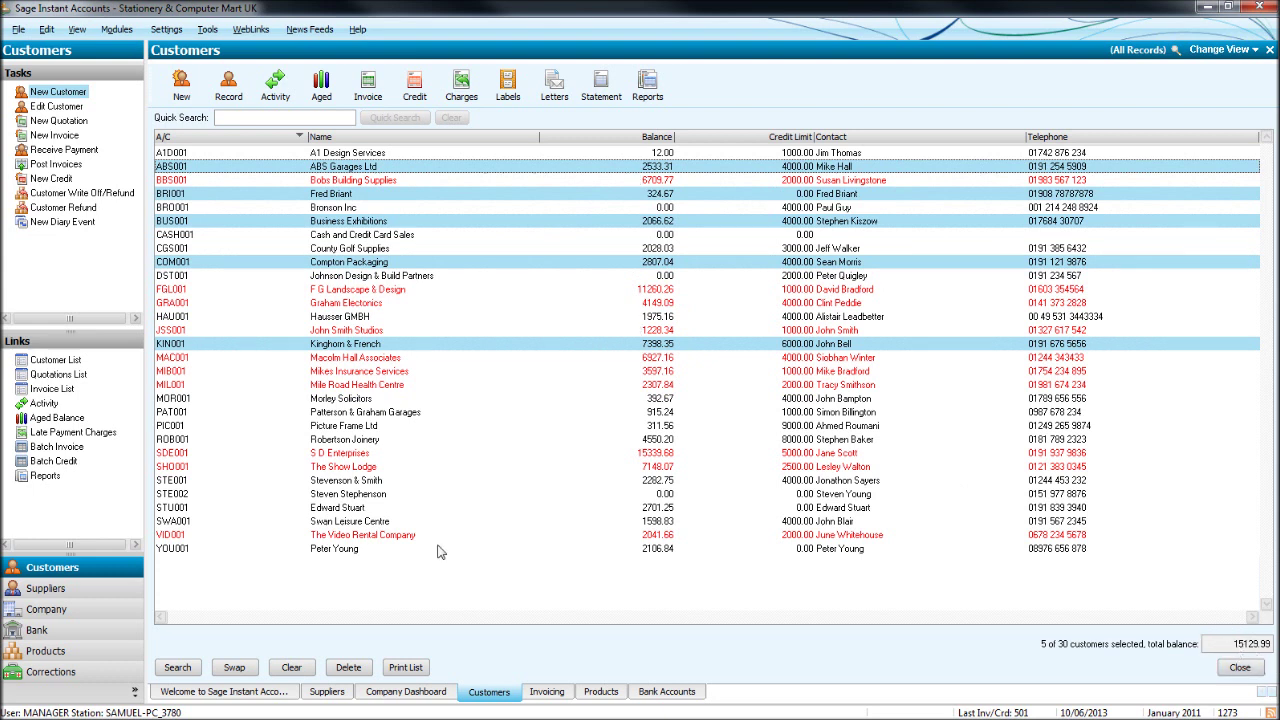
pyautogui.click(291, 667)
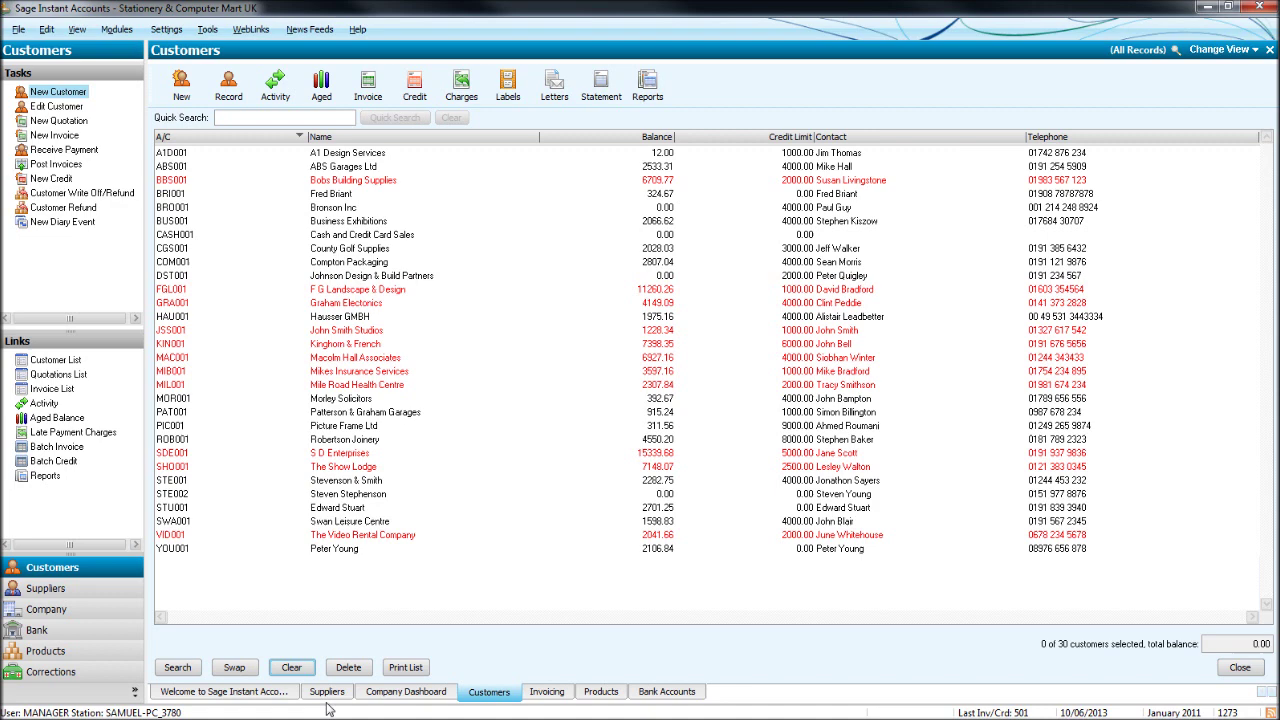
pyautogui.click(240, 668)
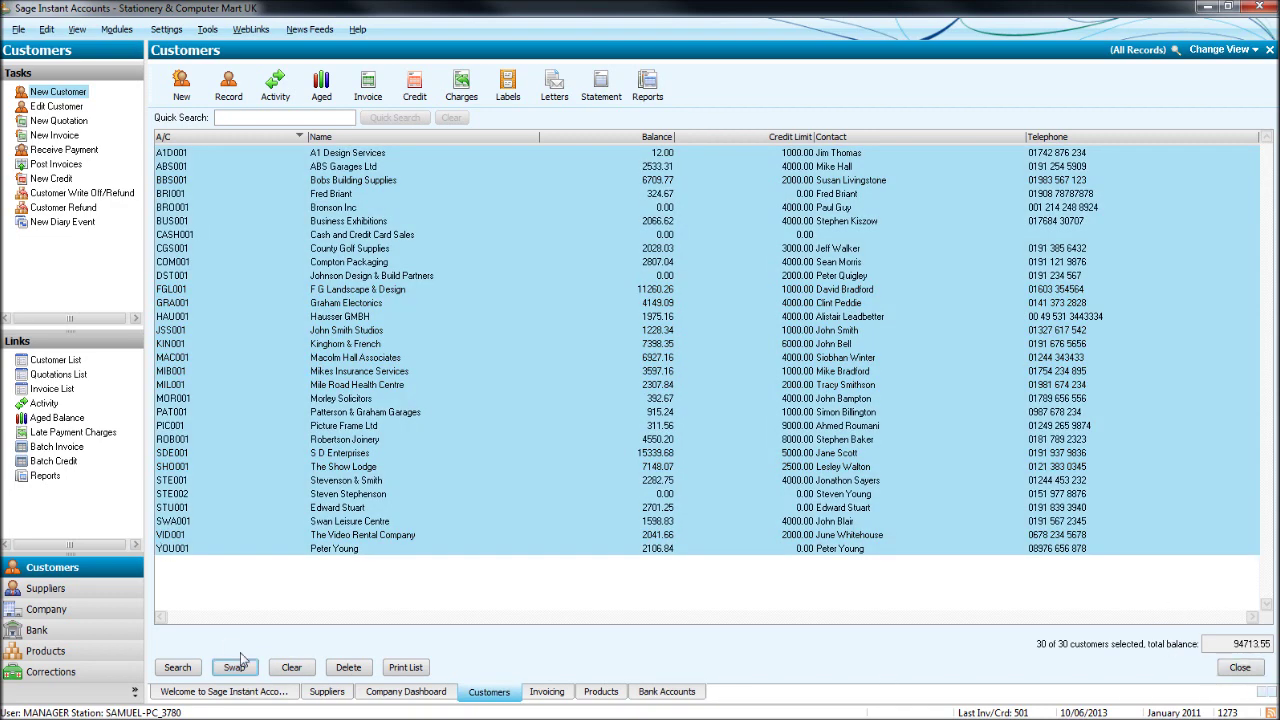
pyautogui.click(287, 672)
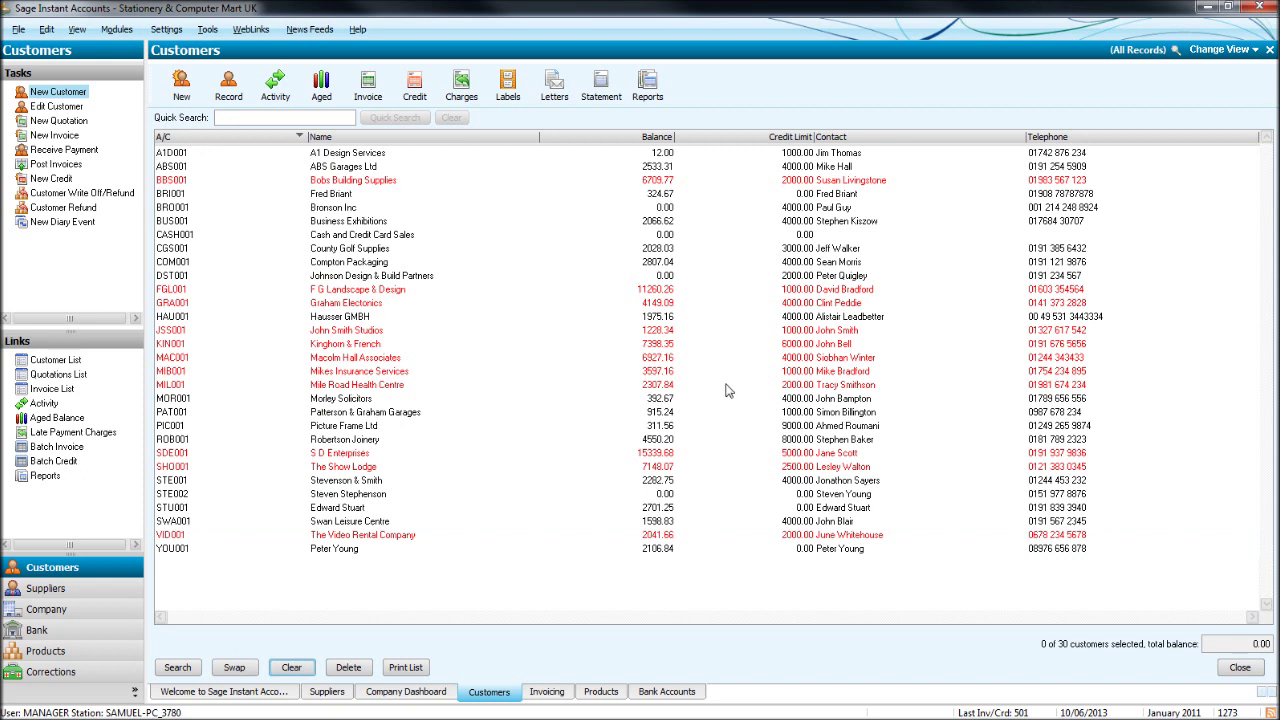
# Step: Switch the Customers area to the Customer Process workflow linking quotations, invoices and payments
pyautogui.click(1226, 51)
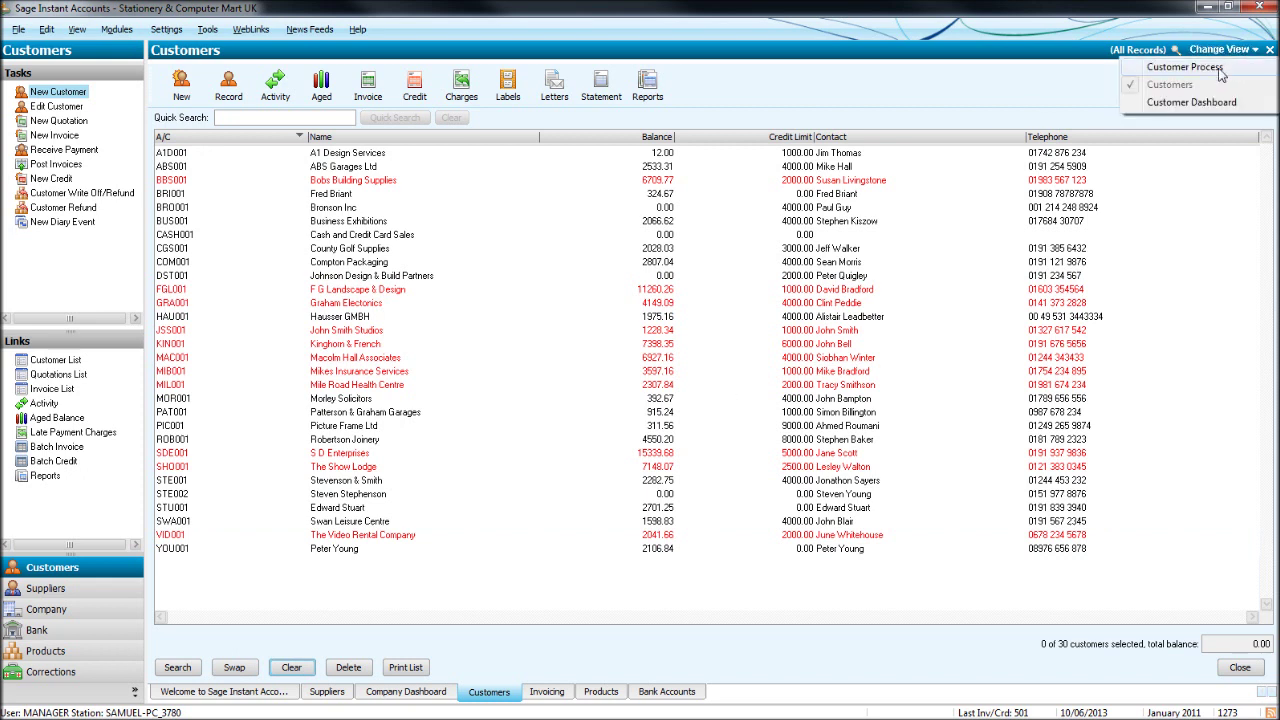
pyautogui.click(1223, 76)
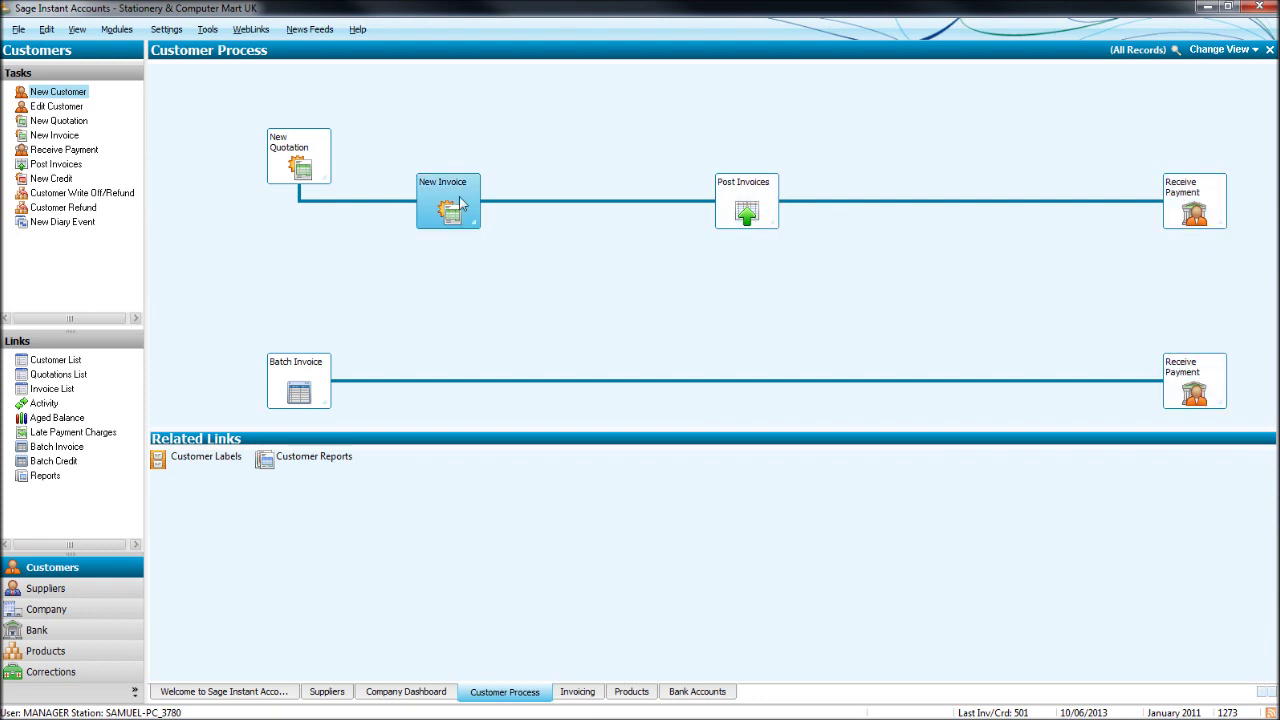
pyautogui.click(1242, 50)
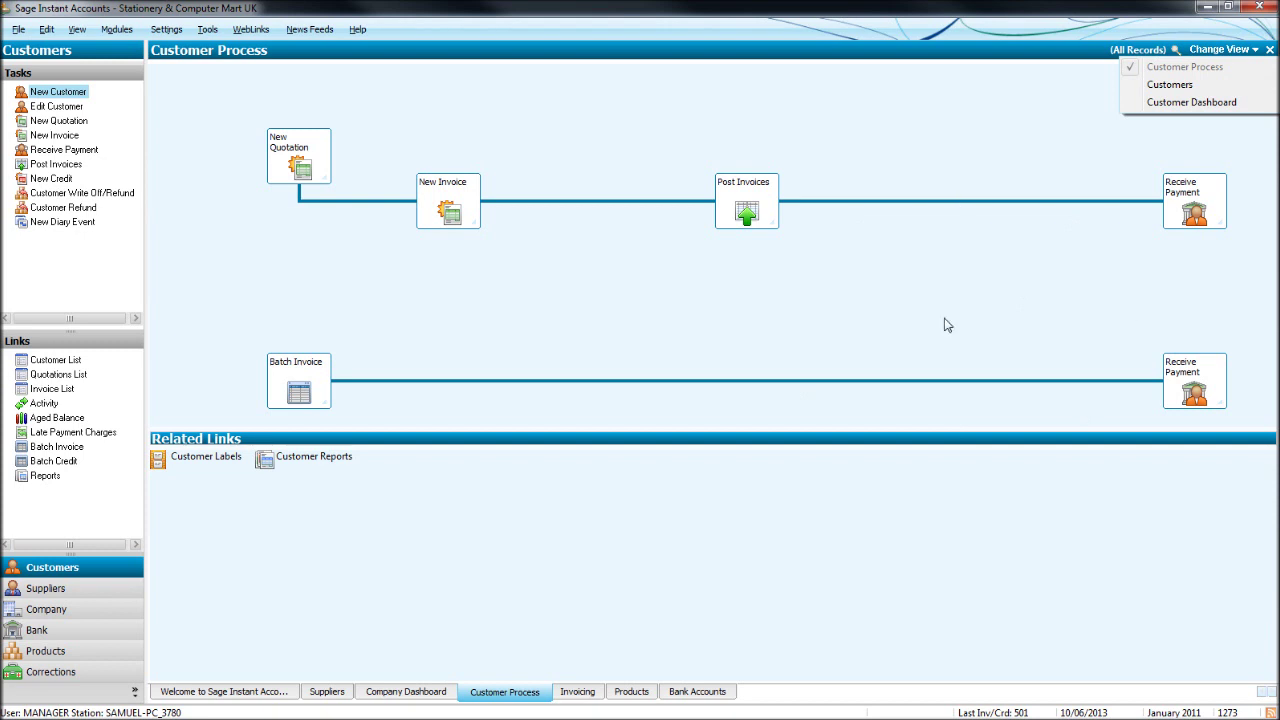
pyautogui.click(1187, 104)
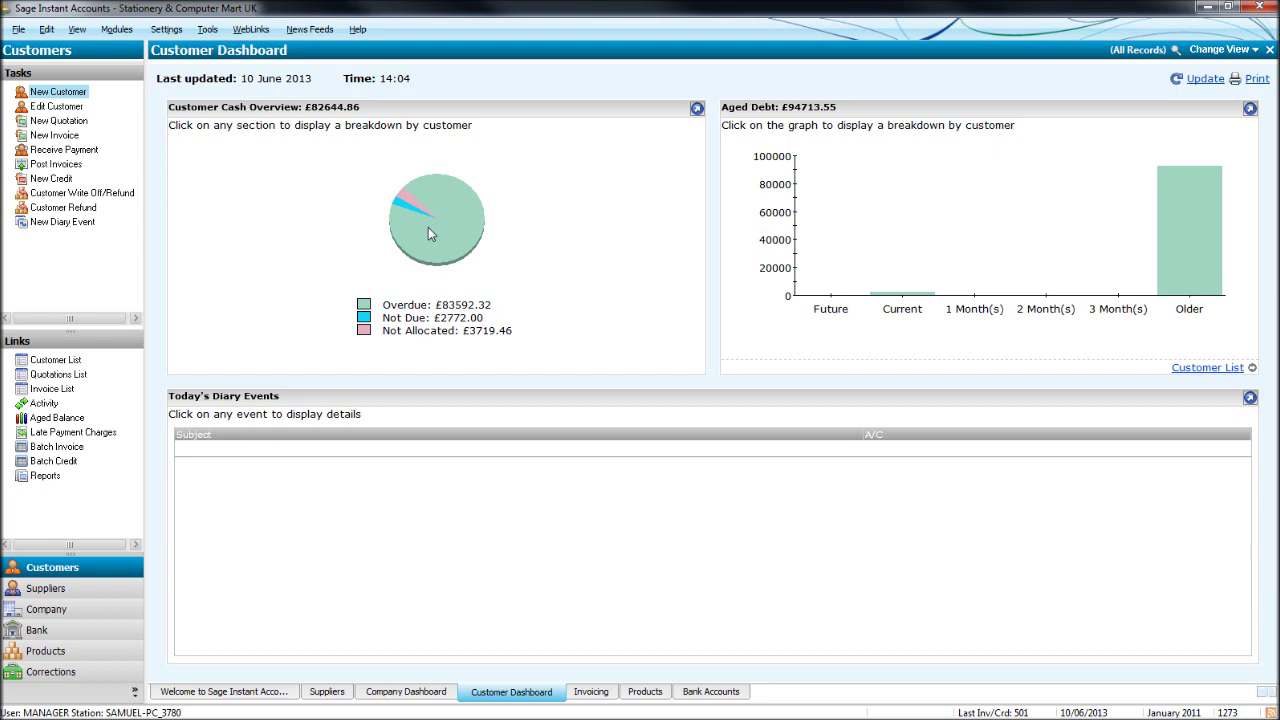
pyautogui.click(452, 201)
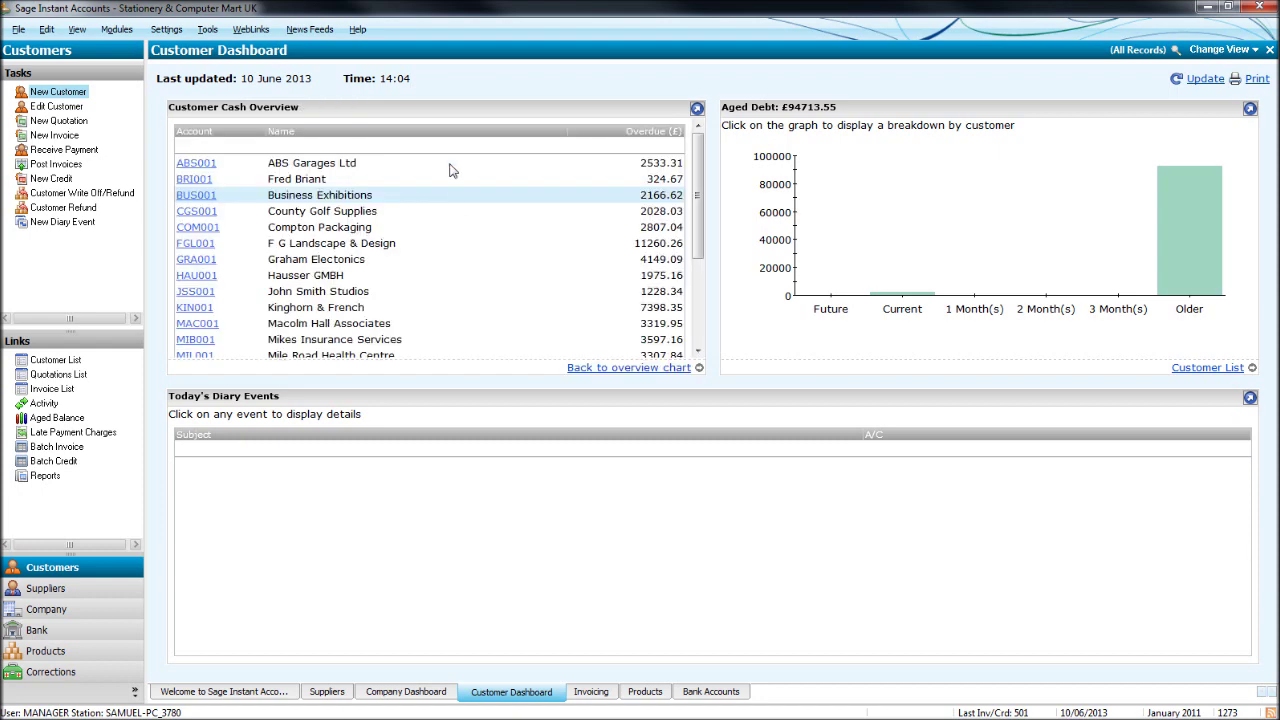
pyautogui.scroll(-3, 700, 232)
pyautogui.scroll(1, 700, 240)
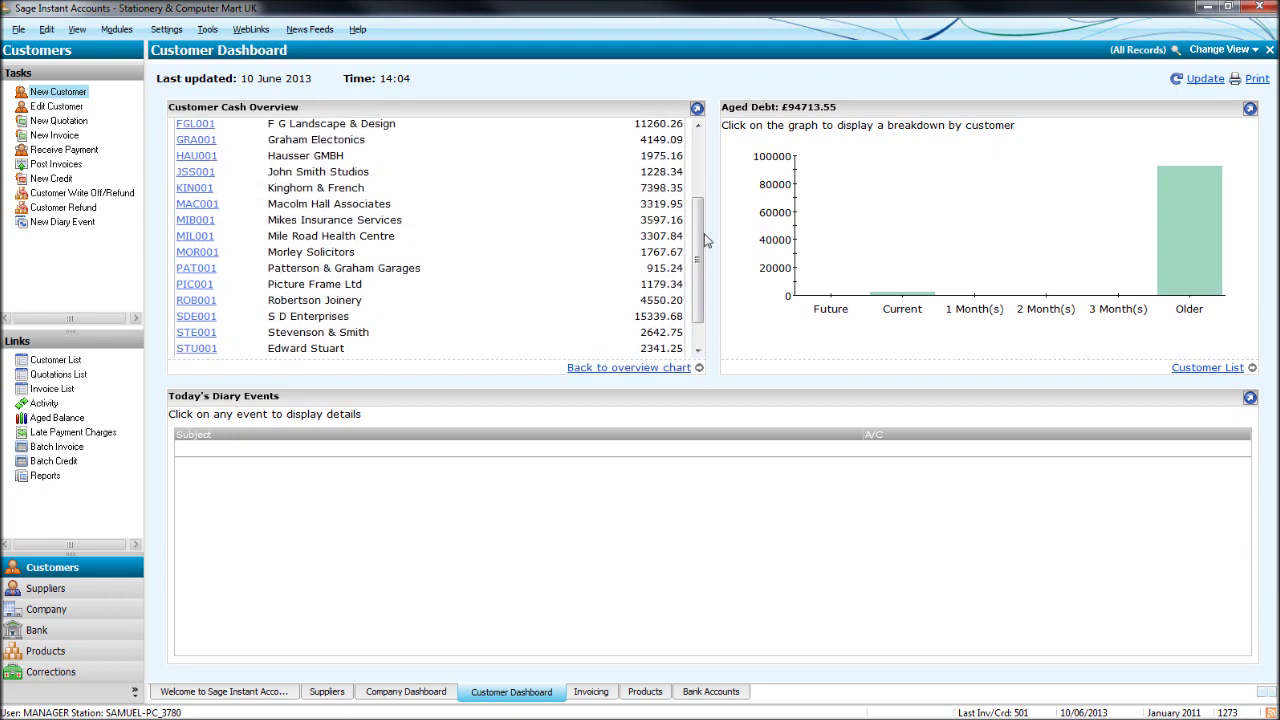
pyautogui.moveTo(702, 250); pyautogui.dragTo(698, 182)
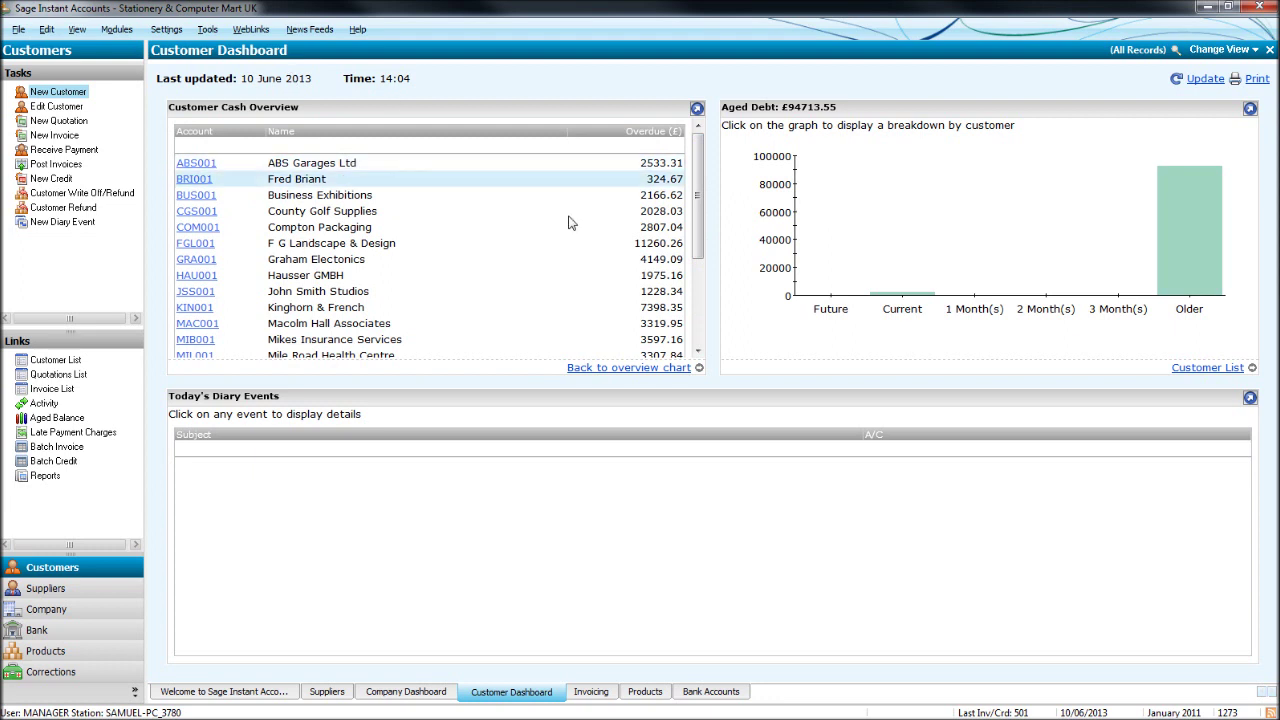
pyautogui.click(696, 286)
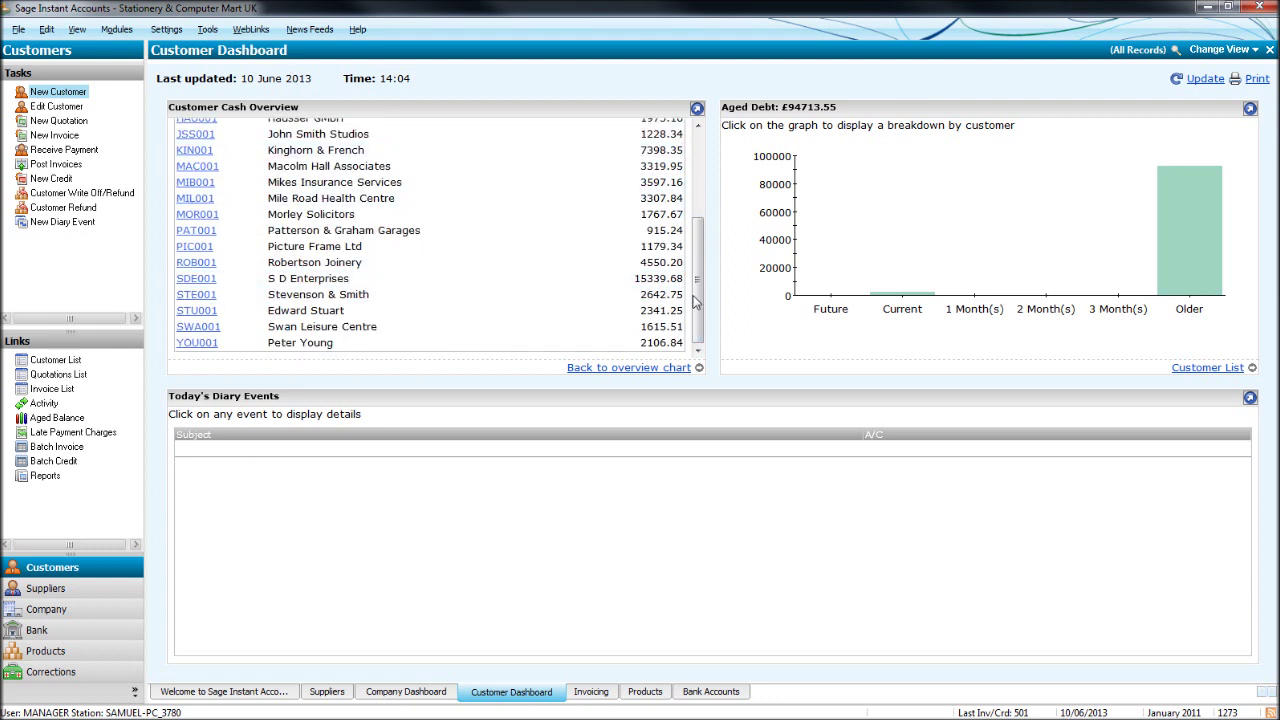
pyautogui.scroll(5, 628, 270)
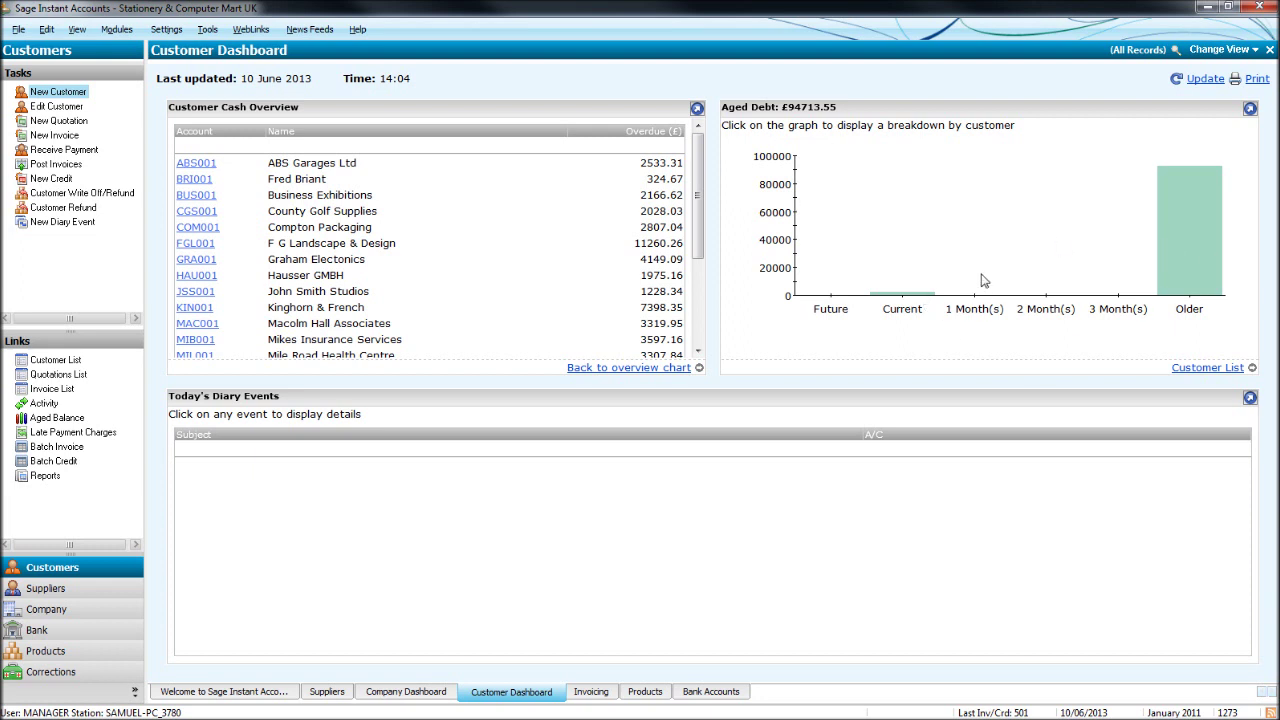
pyautogui.click(926, 300)
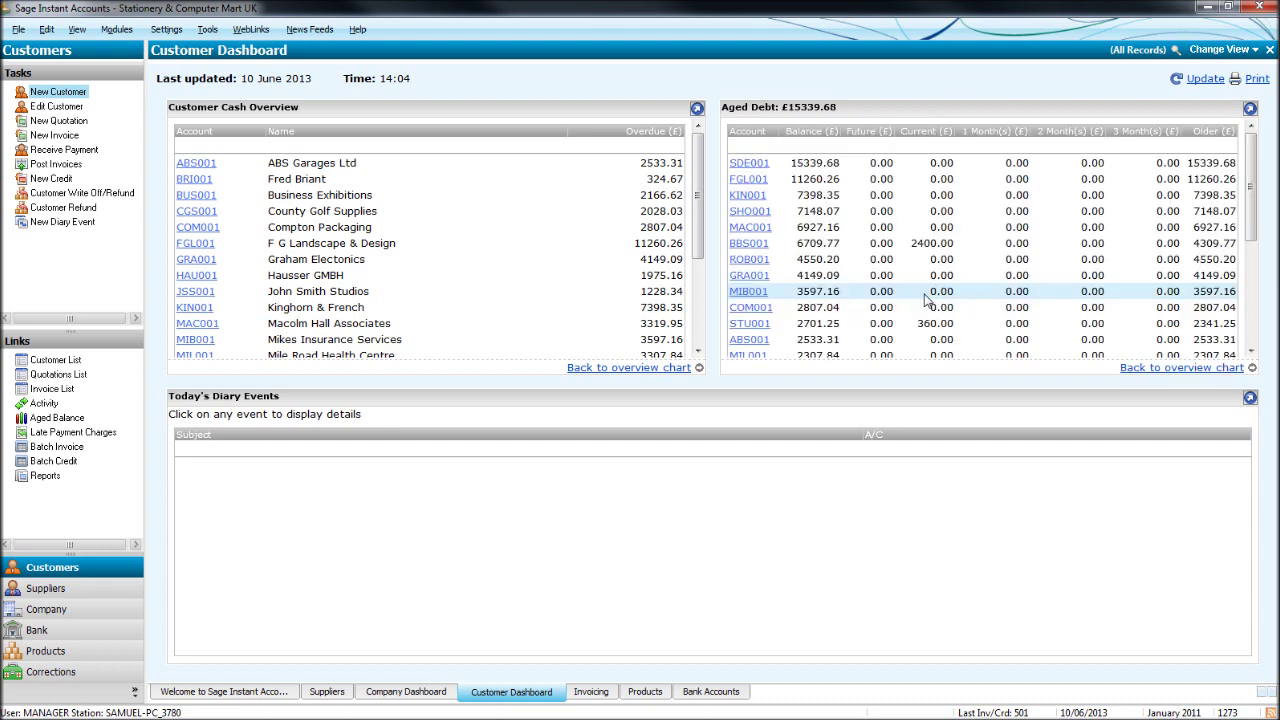
pyautogui.scroll(-4, 1237, 197)
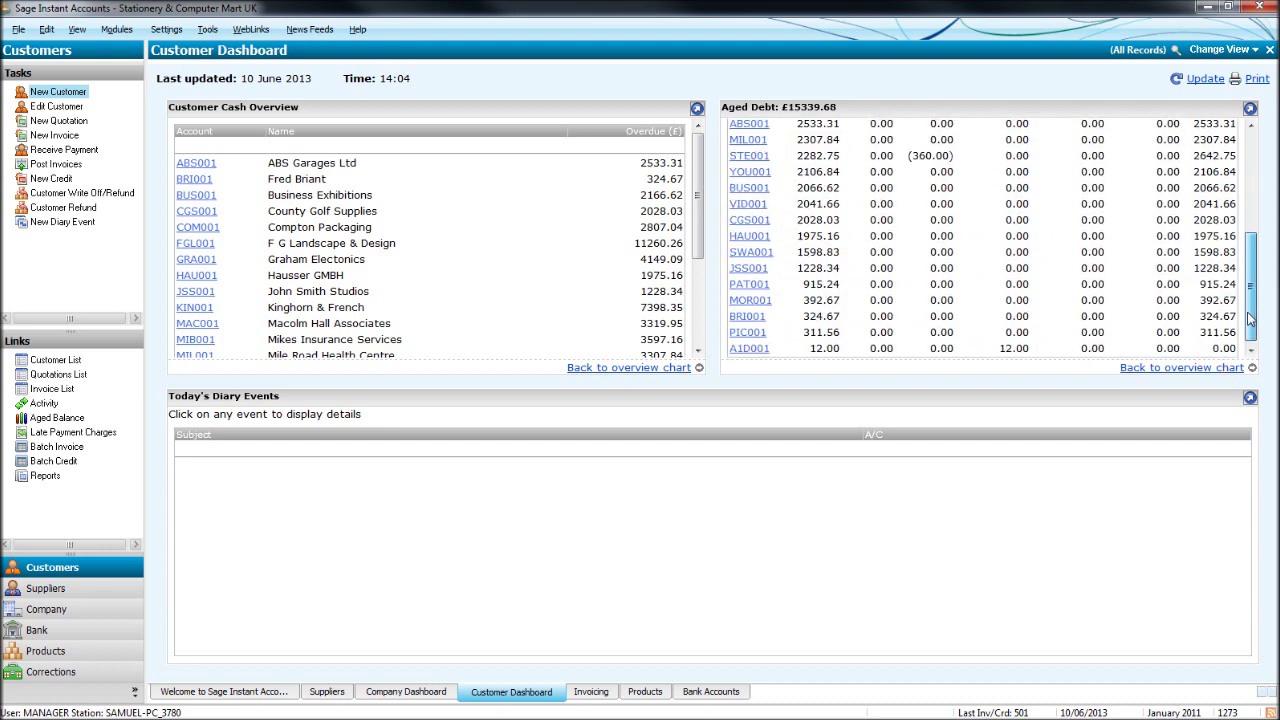
pyautogui.scroll(4, 1180, 200)
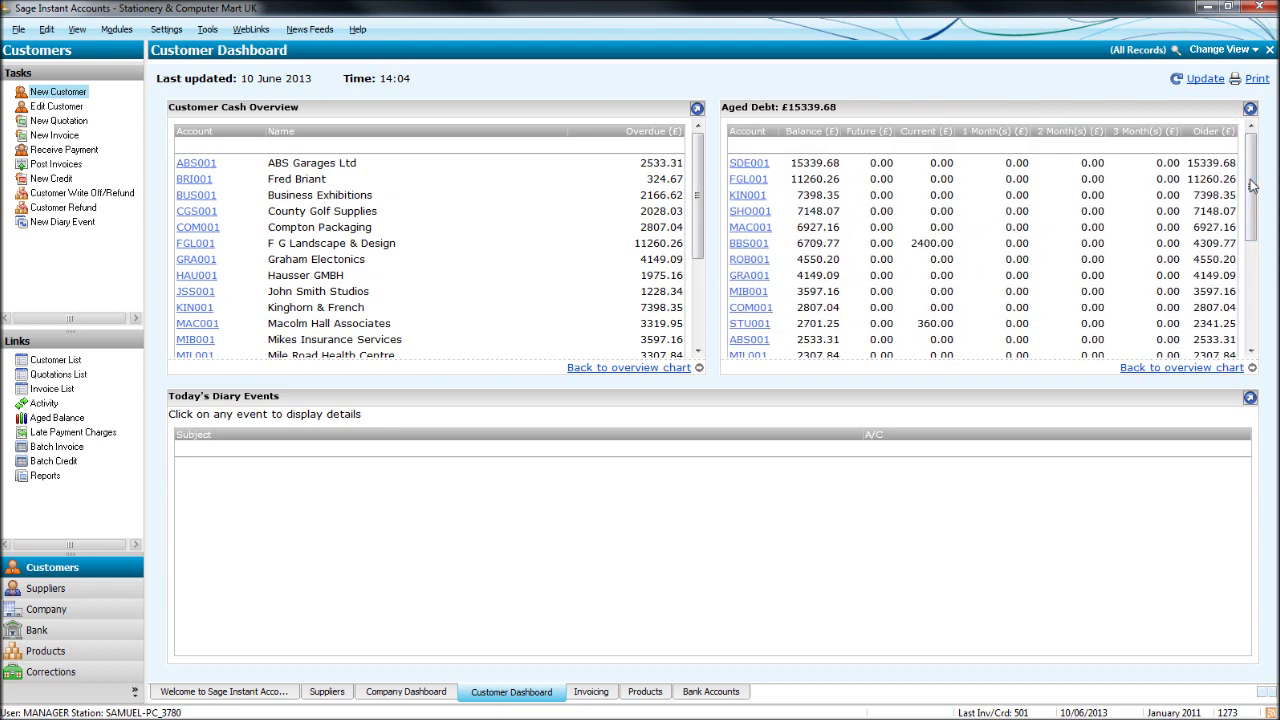
pyautogui.click(1177, 370)
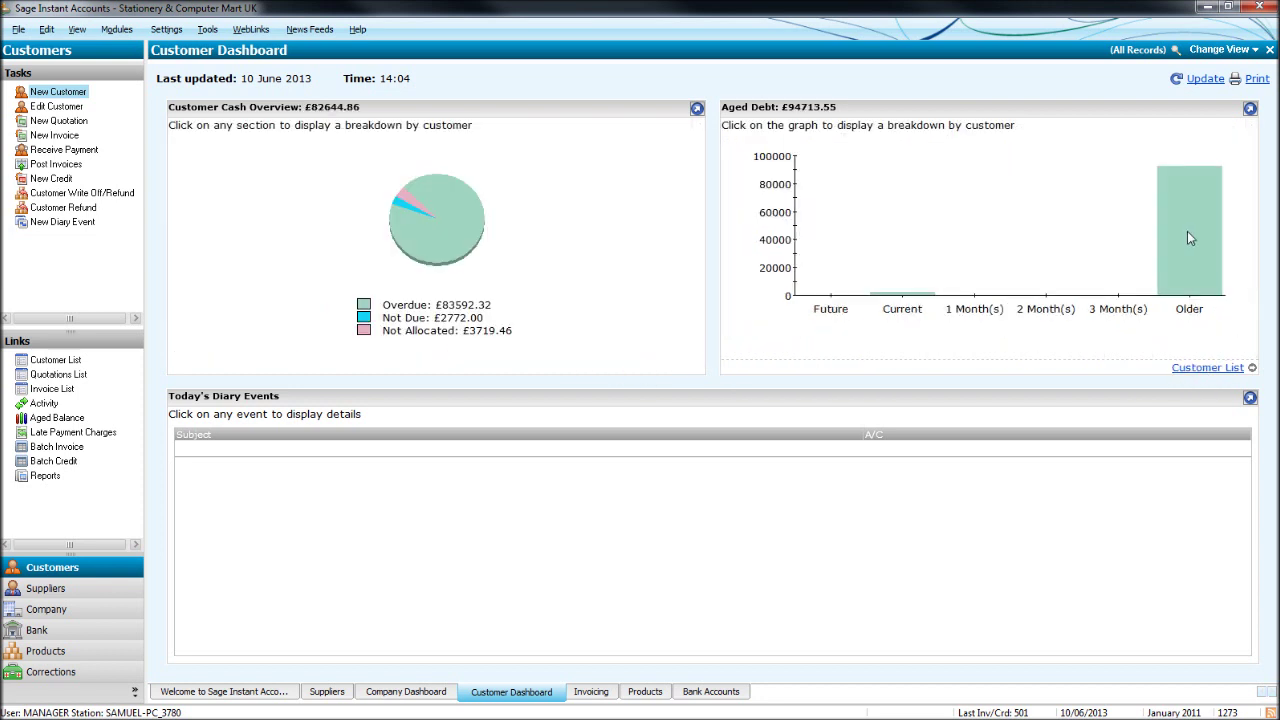
pyautogui.click(1033, 235)
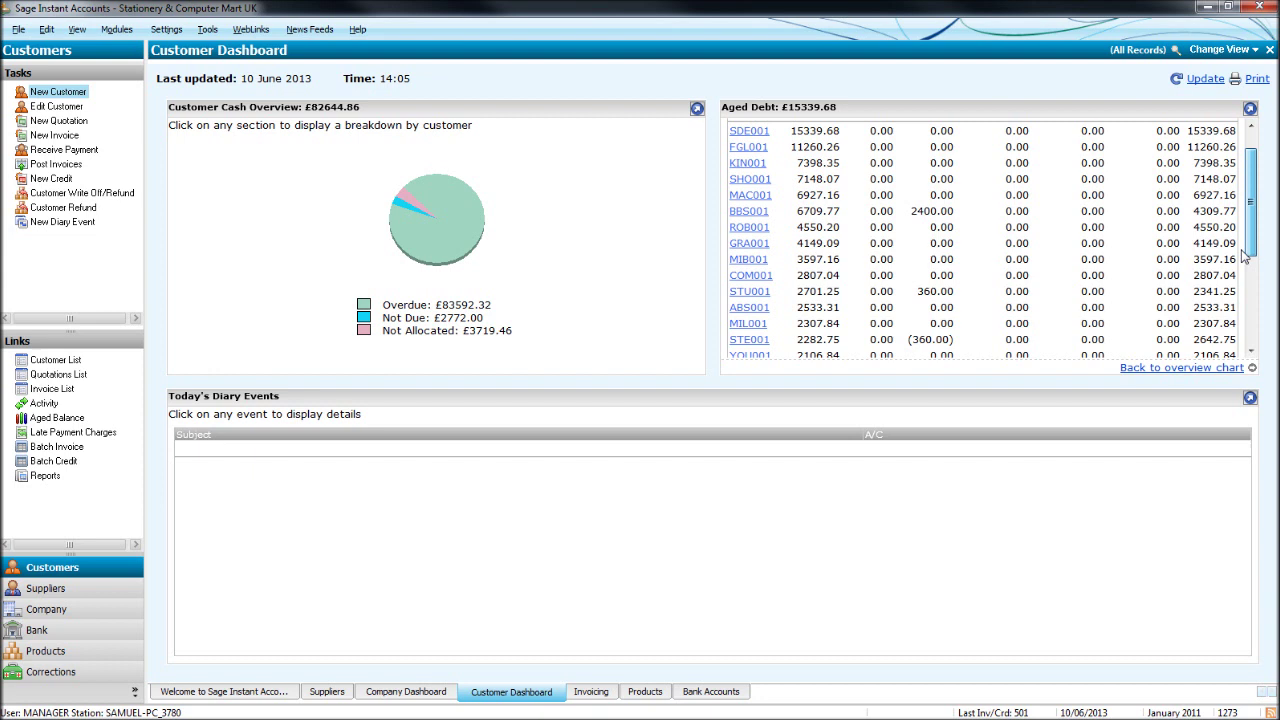
pyautogui.scroll(-5, 1238, 244)
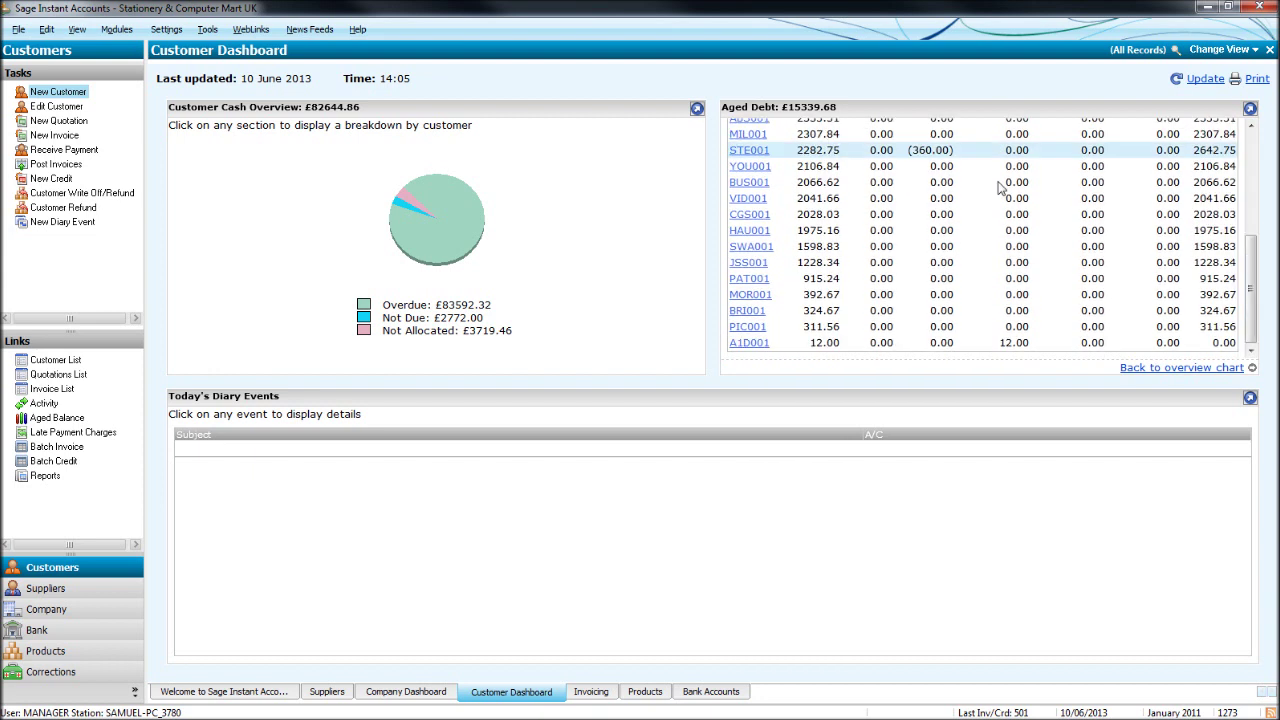
pyautogui.click(1180, 370)
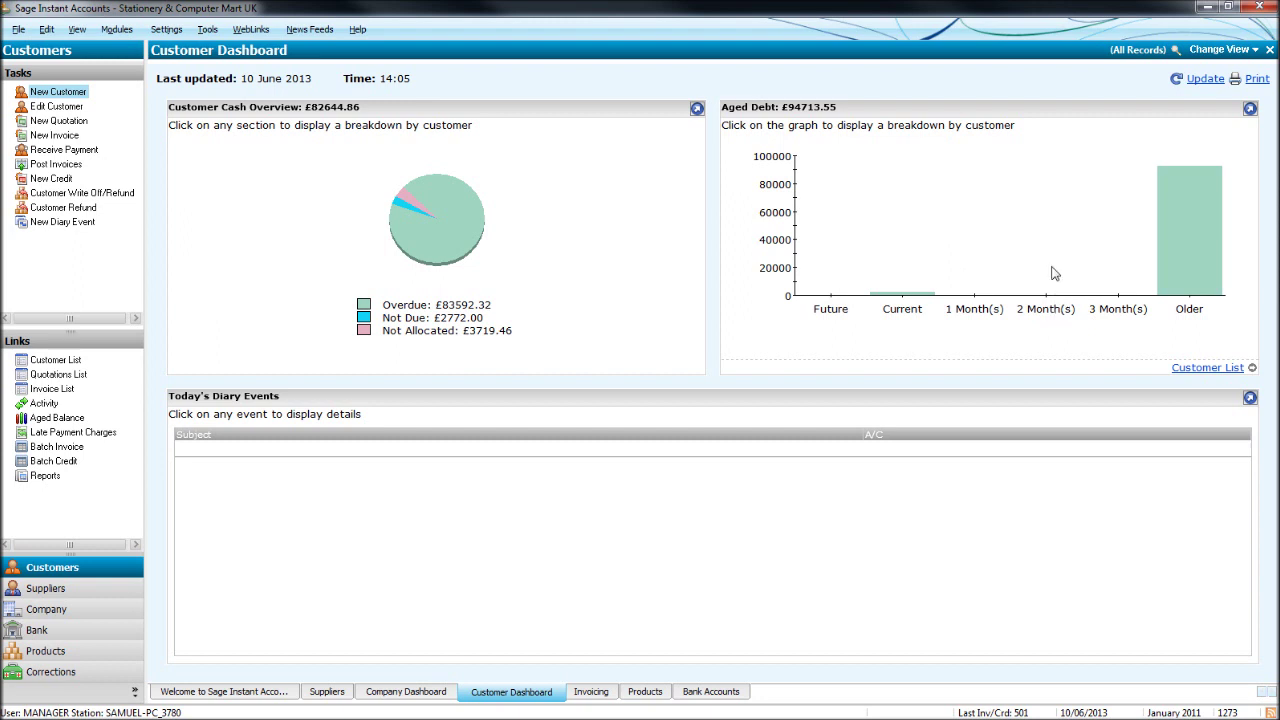
# Step: Close the Customer Dashboard and select MIL001, MAC001, JSS001 and HAU001 in the Customers list
pyautogui.click(1268, 51)
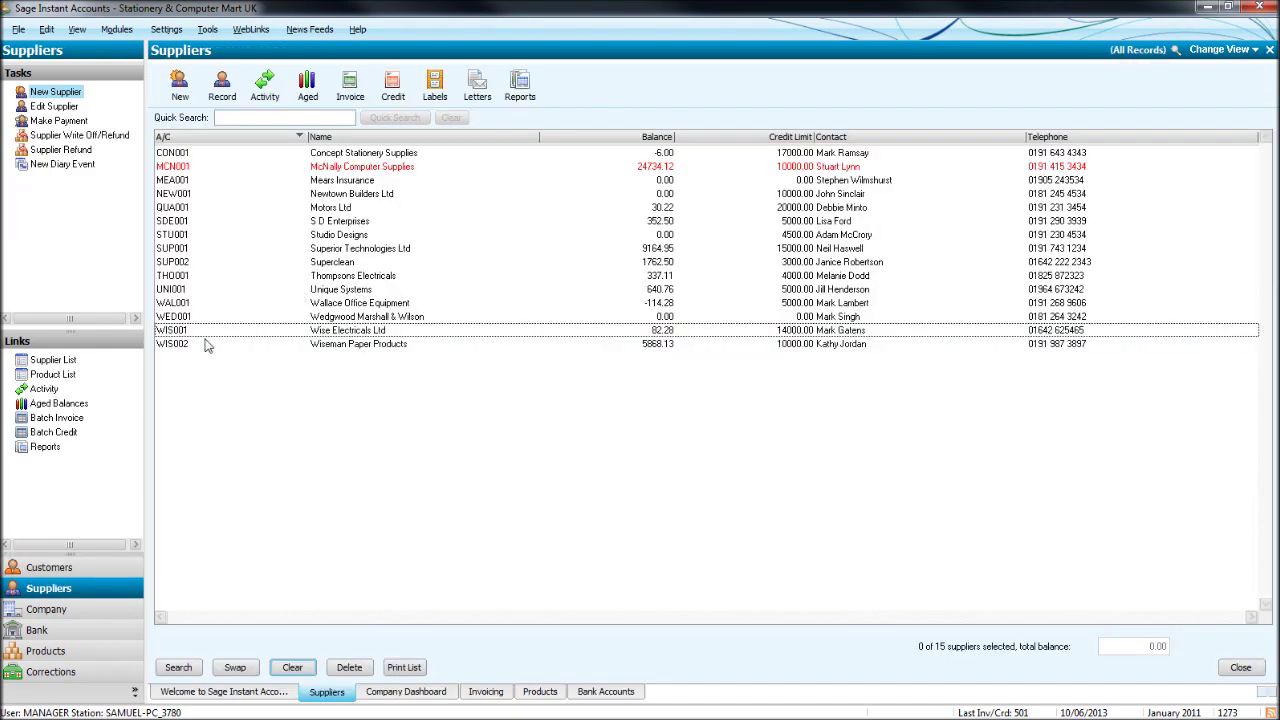
pyautogui.click(91, 576)
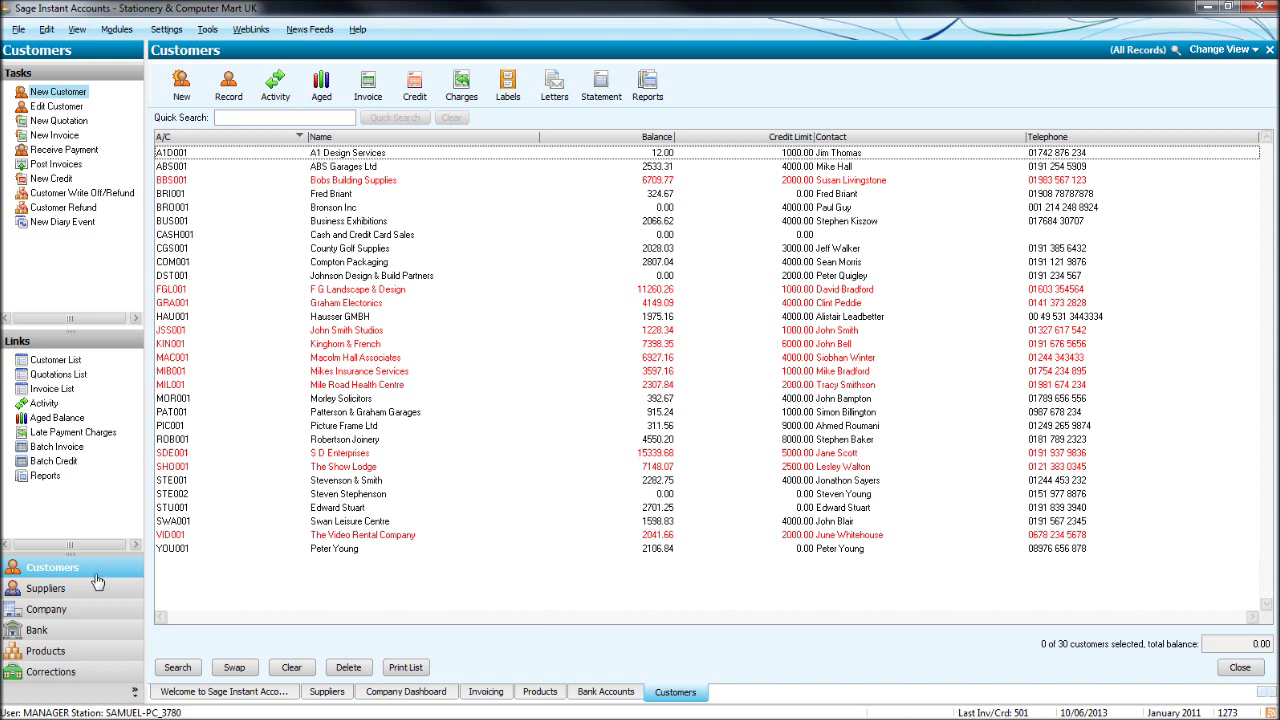
pyautogui.click(596, 384)
pyautogui.click(590, 357)
pyautogui.click(585, 330)
pyautogui.click(578, 316)
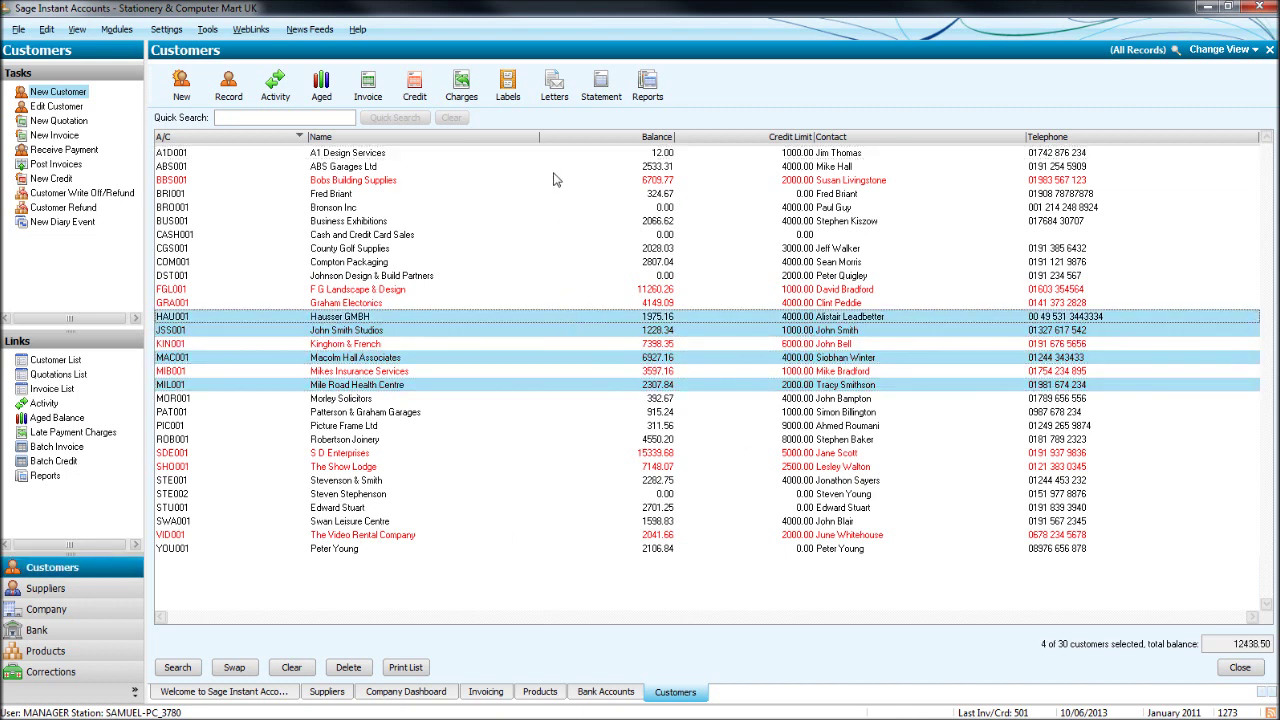
# Step: Add Bobs Building Supplies, FGL001, GRA001, SDE001 and STE001, clear the selection, then open SDE001 S D Enterprises
pyautogui.click(557, 180)
pyautogui.click(588, 290)
pyautogui.click(598, 303)
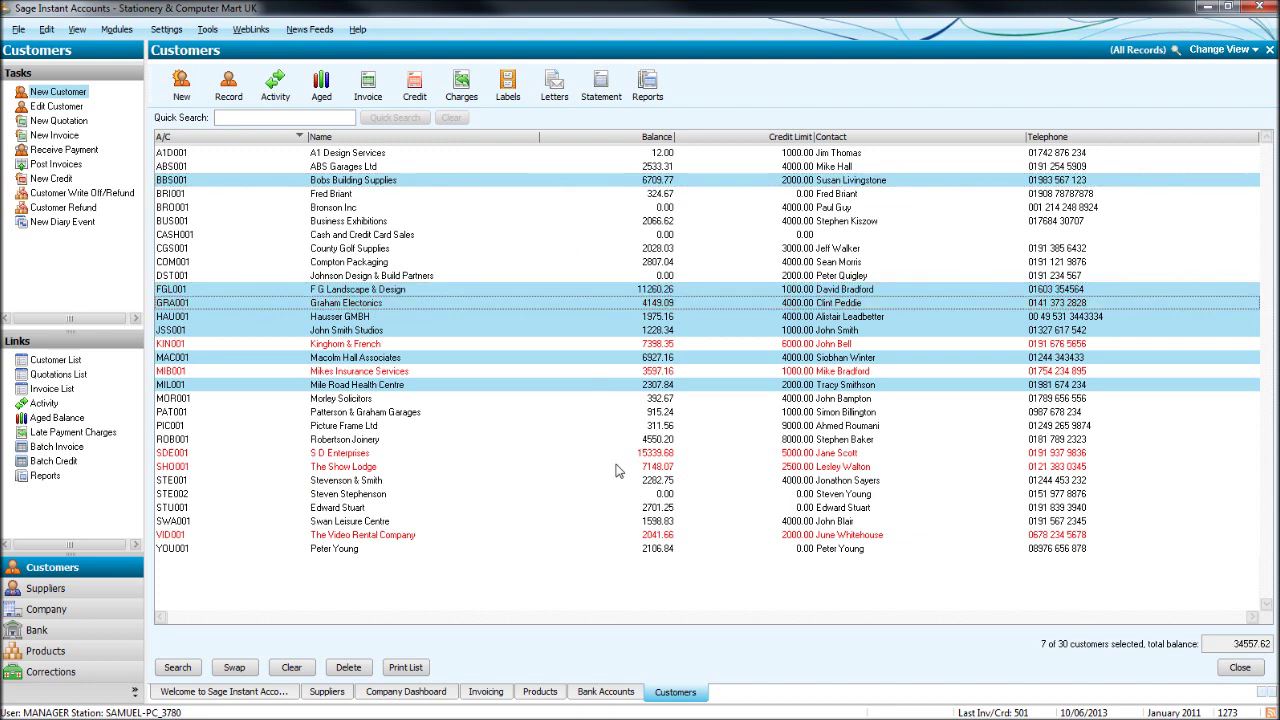
pyautogui.click(617, 453)
pyautogui.click(620, 480)
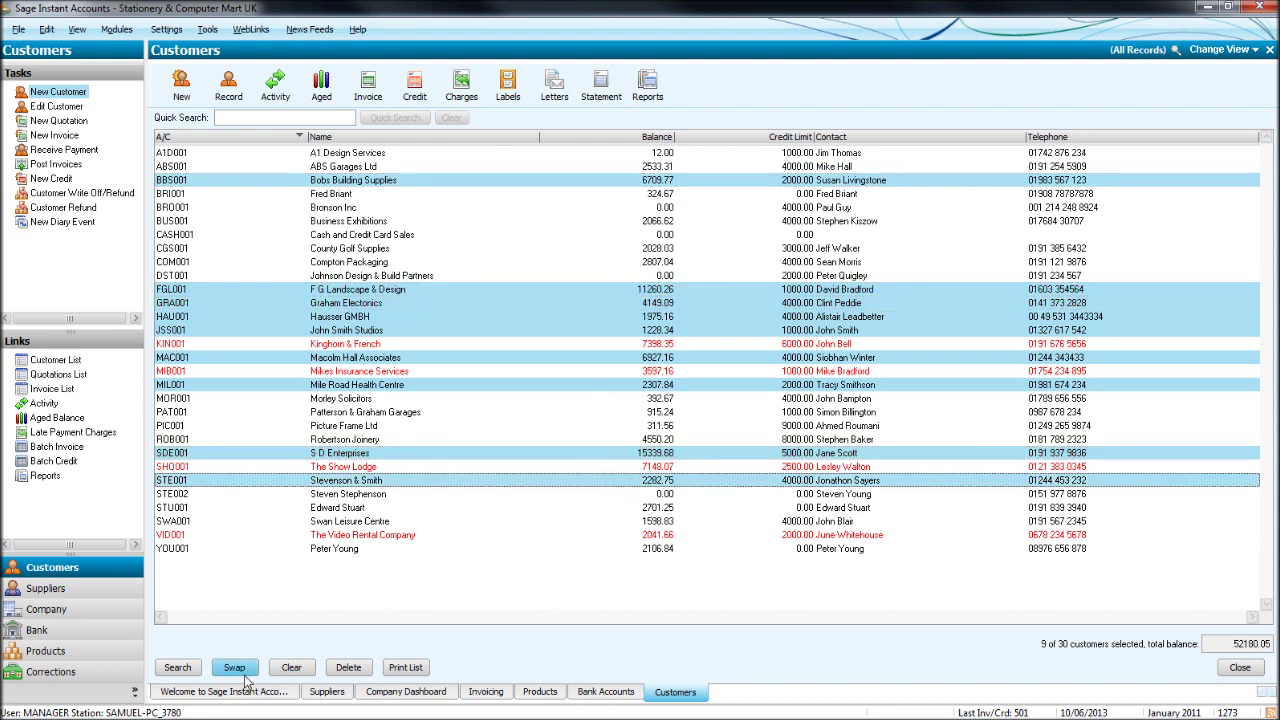
pyautogui.click(291, 667)
pyautogui.doubleClick(404, 455)
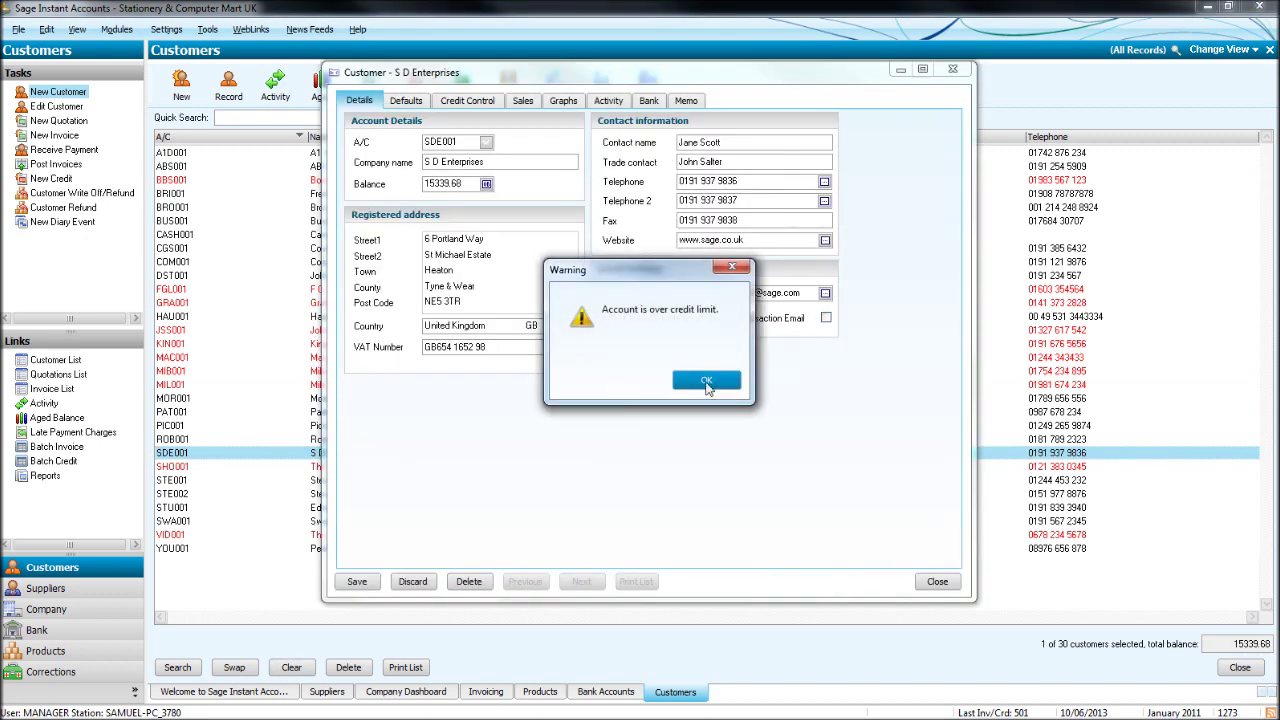
# Step: Acknowledge the credit limit warning and save S D Enterprises with Account On Hold ticked under Credit Control
pyautogui.click(706, 381)
pyautogui.click(406, 100)
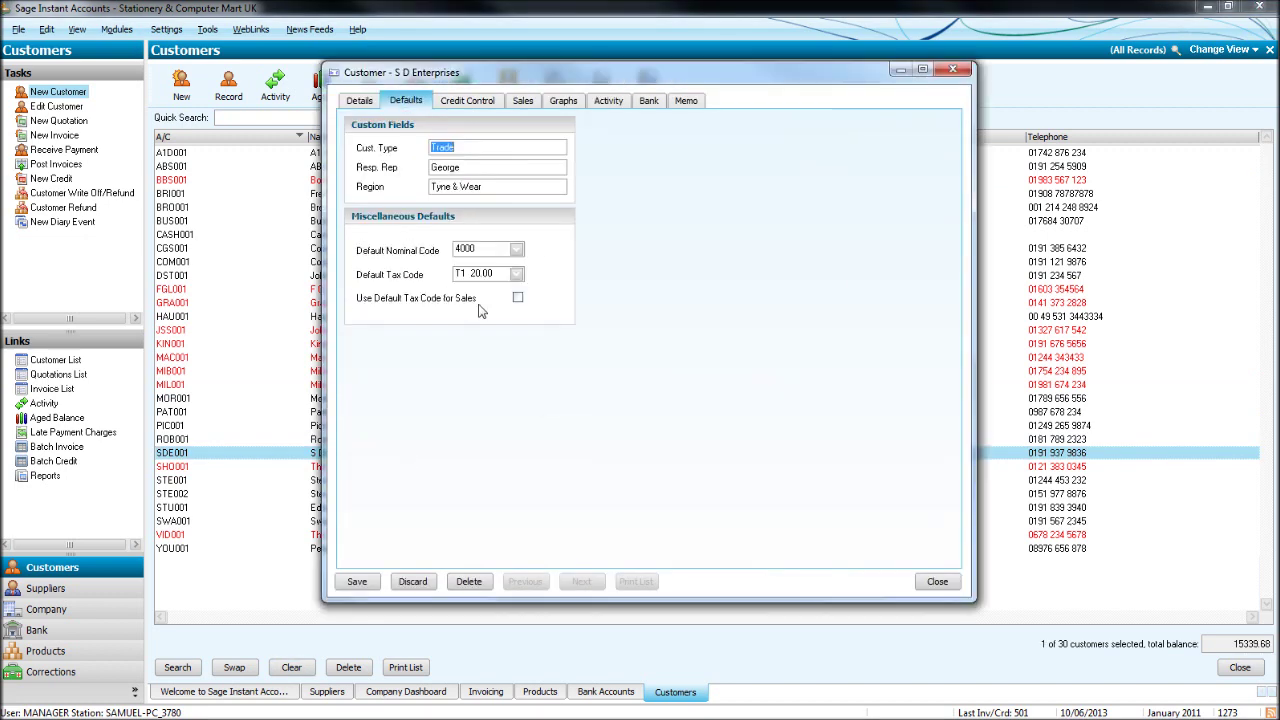
pyautogui.click(472, 103)
pyautogui.click(454, 540)
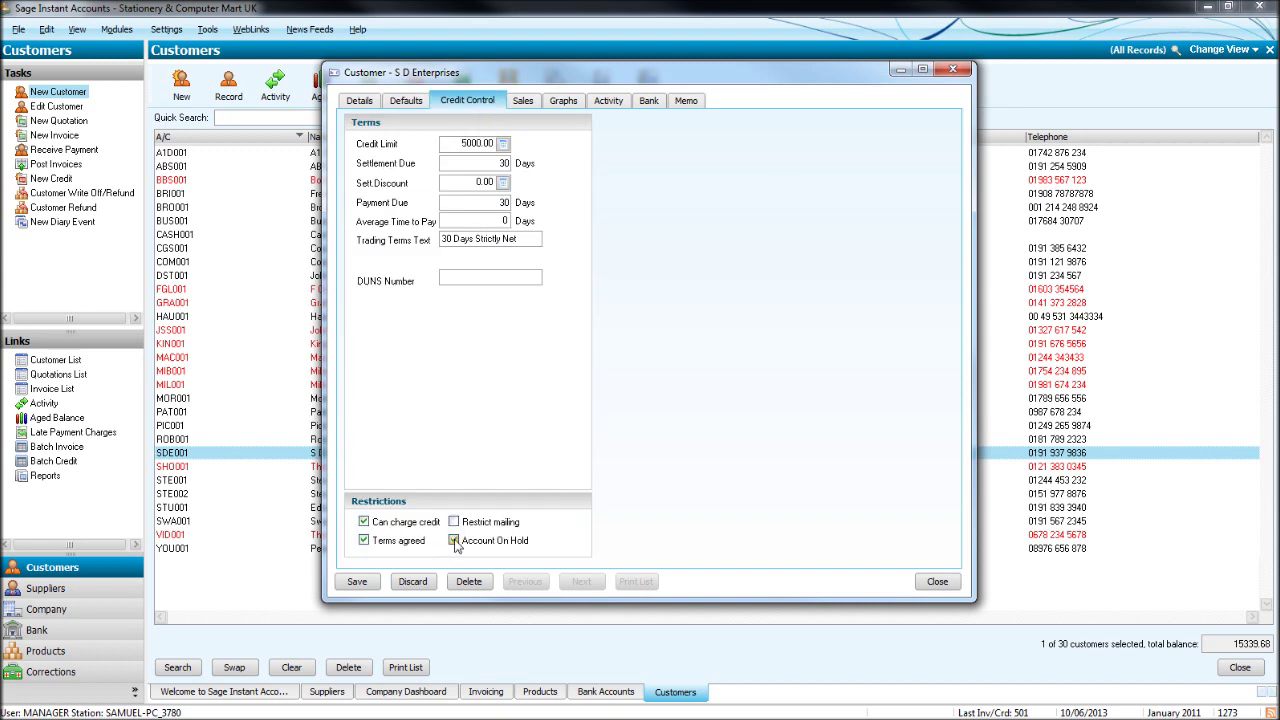
pyautogui.click(357, 581)
pyautogui.click(957, 70)
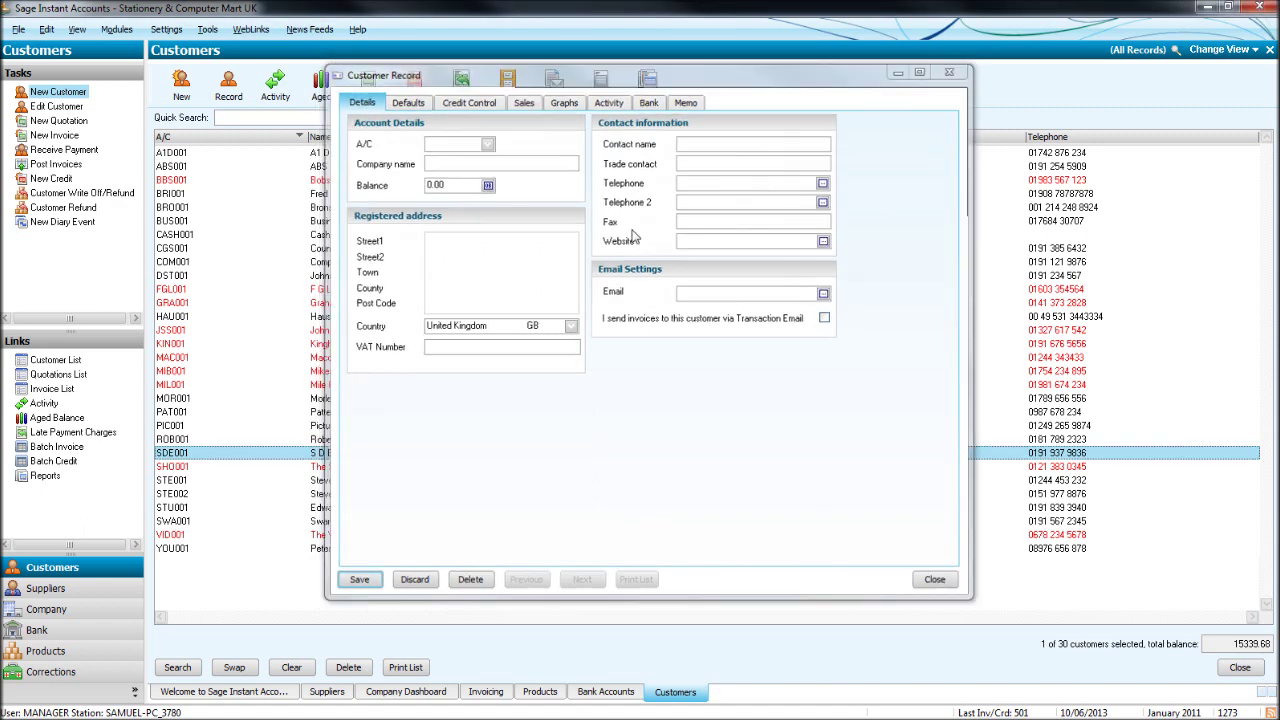
pyautogui.click(537, 458)
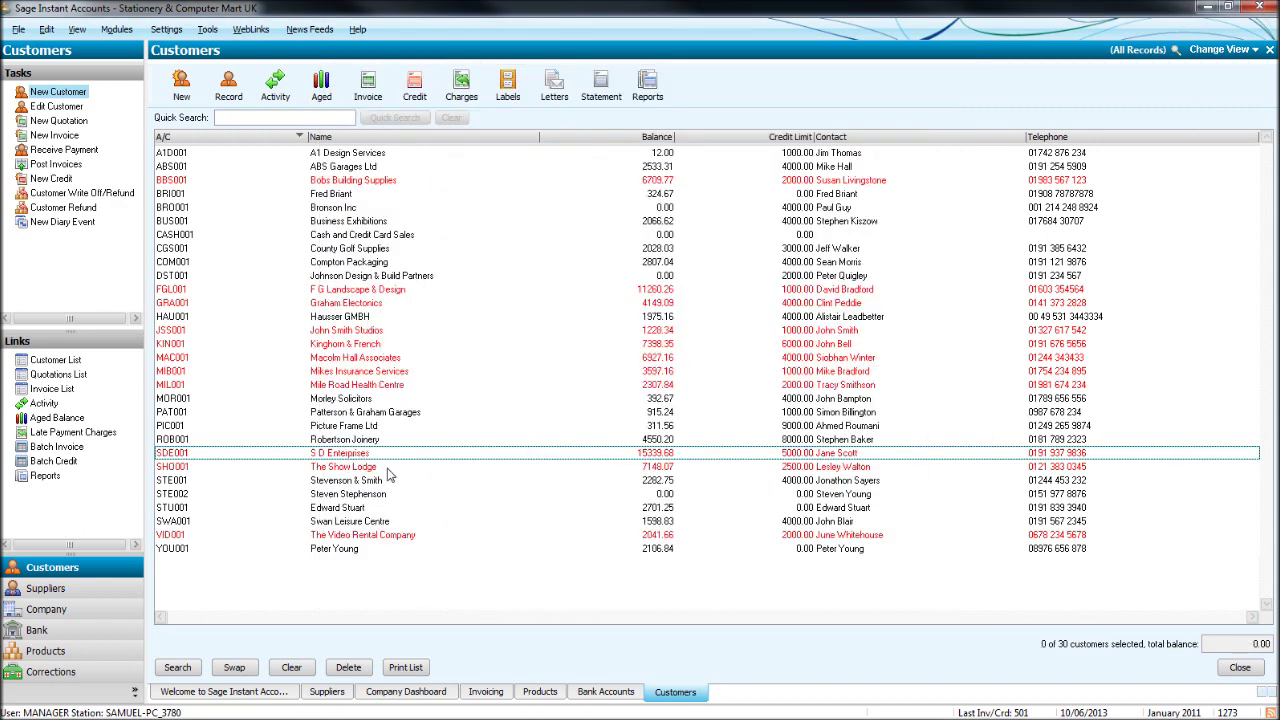
pyautogui.click(80, 630)
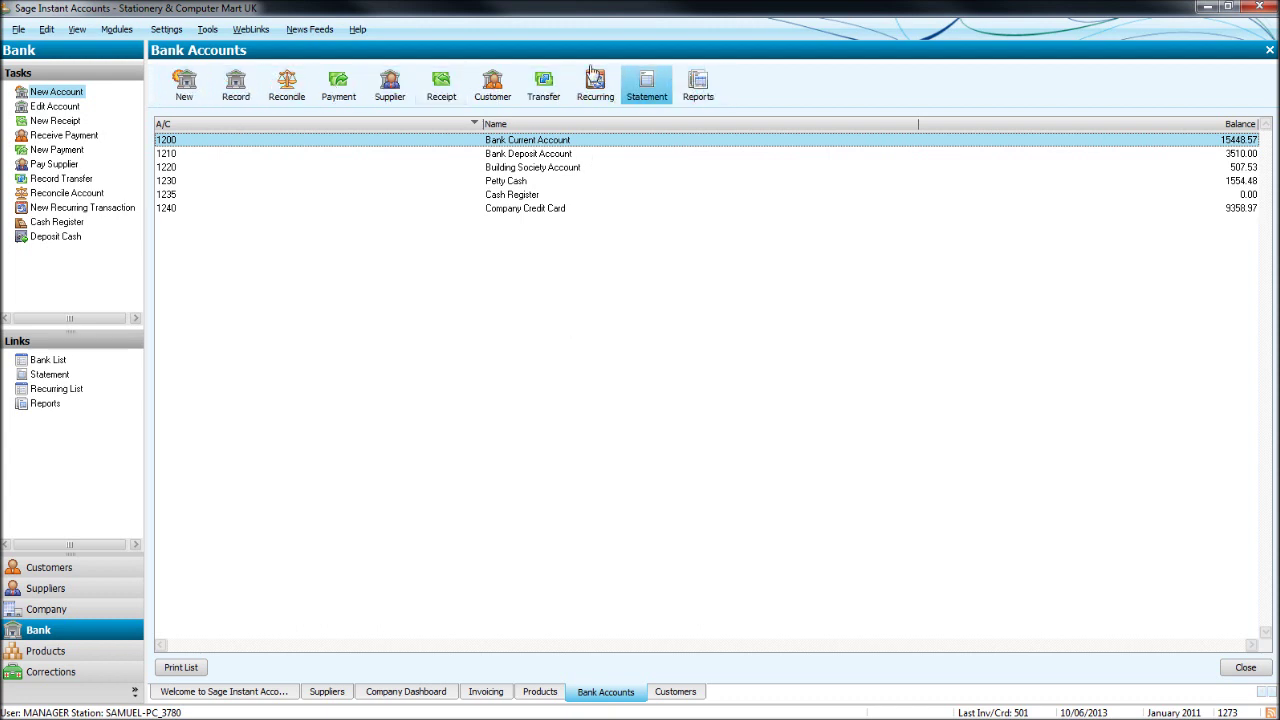
pyautogui.click(650, 153)
pyautogui.click(642, 167)
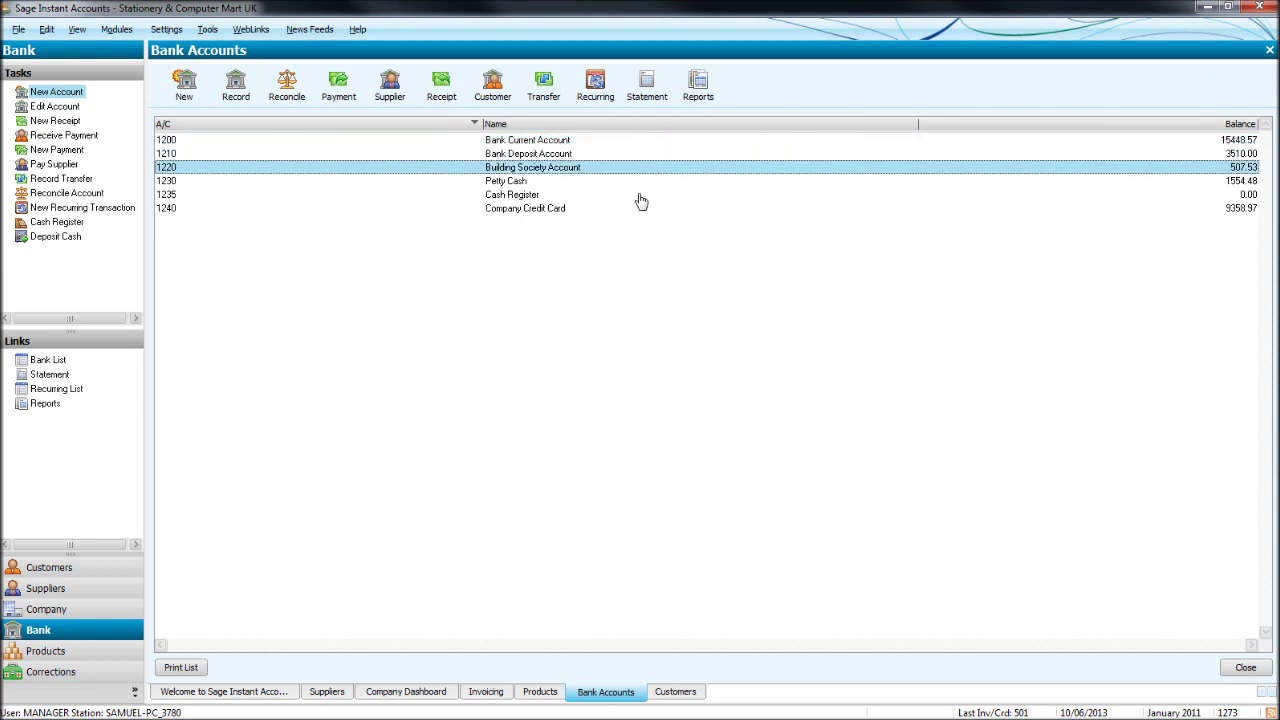
pyautogui.click(592, 142)
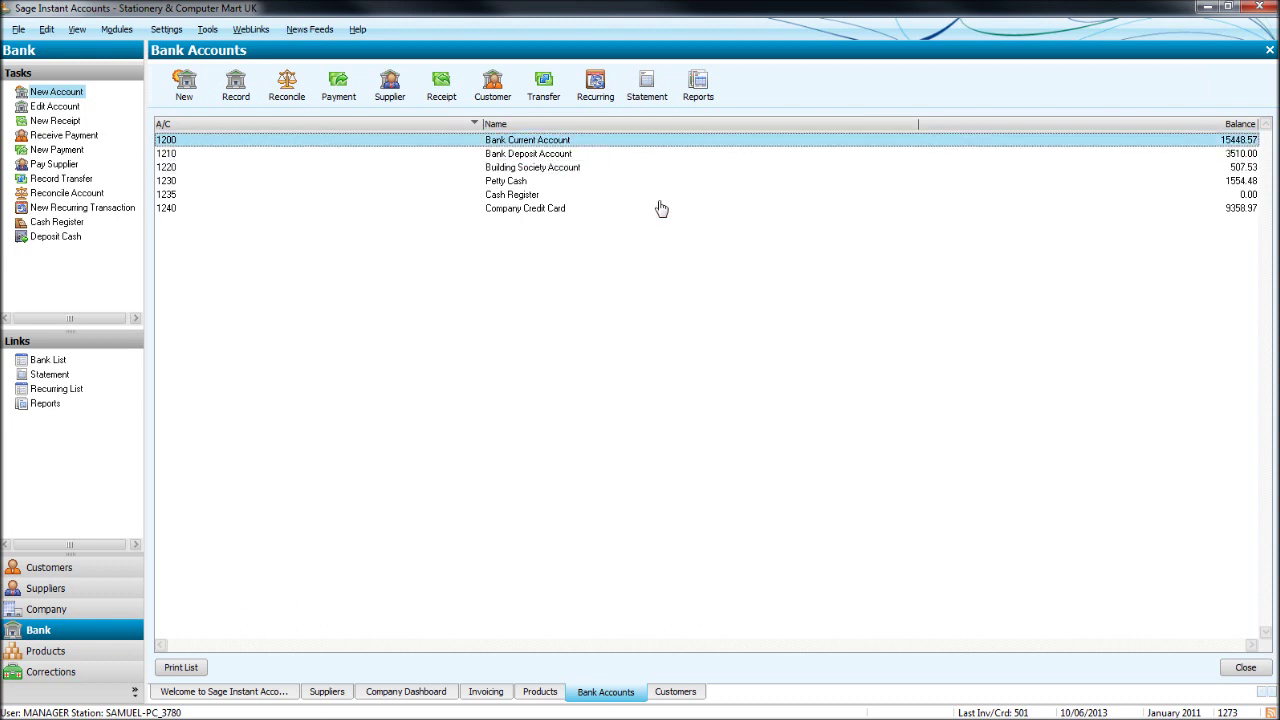
pyautogui.click(530, 155)
pyautogui.click(584, 168)
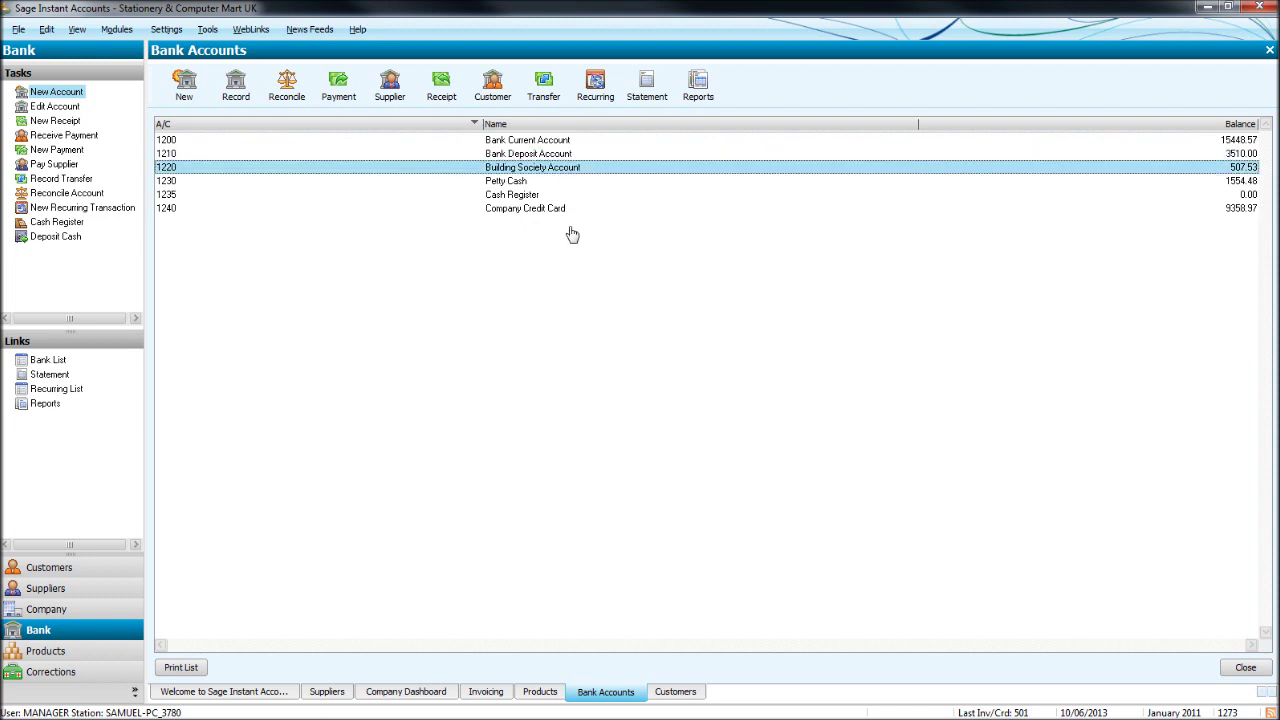
pyautogui.click(584, 184)
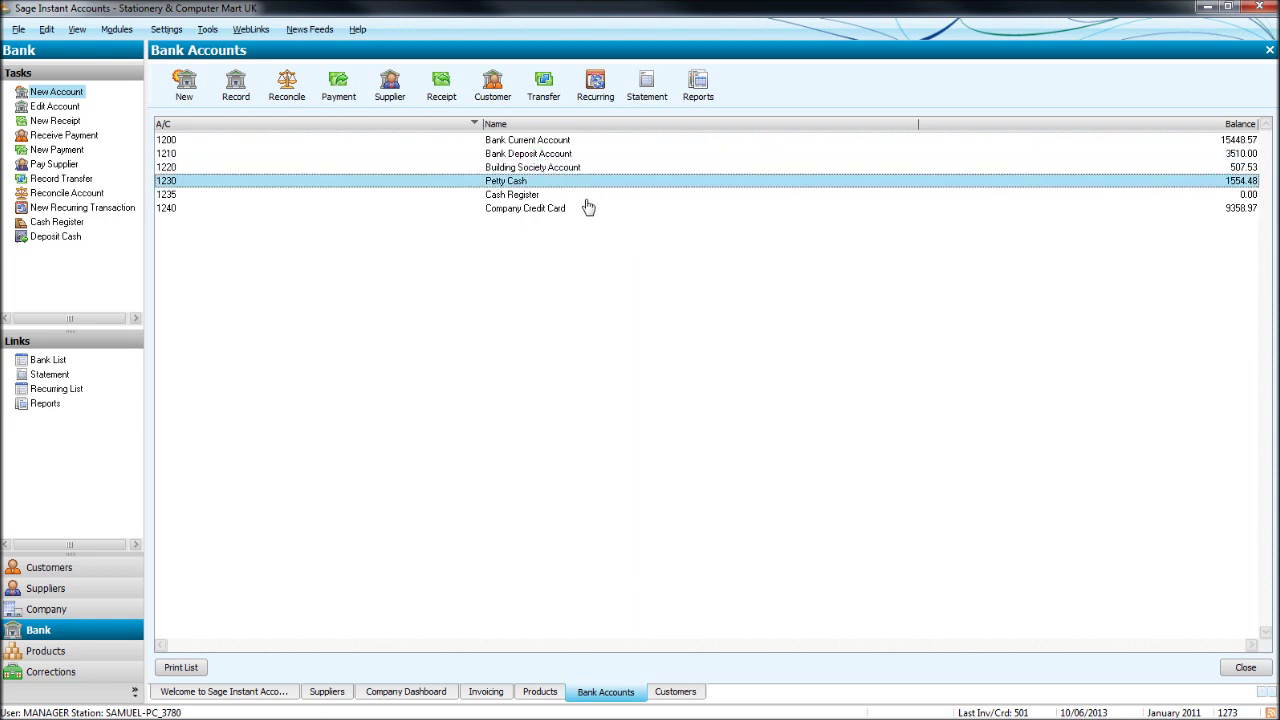
pyautogui.click(590, 197)
pyautogui.click(595, 212)
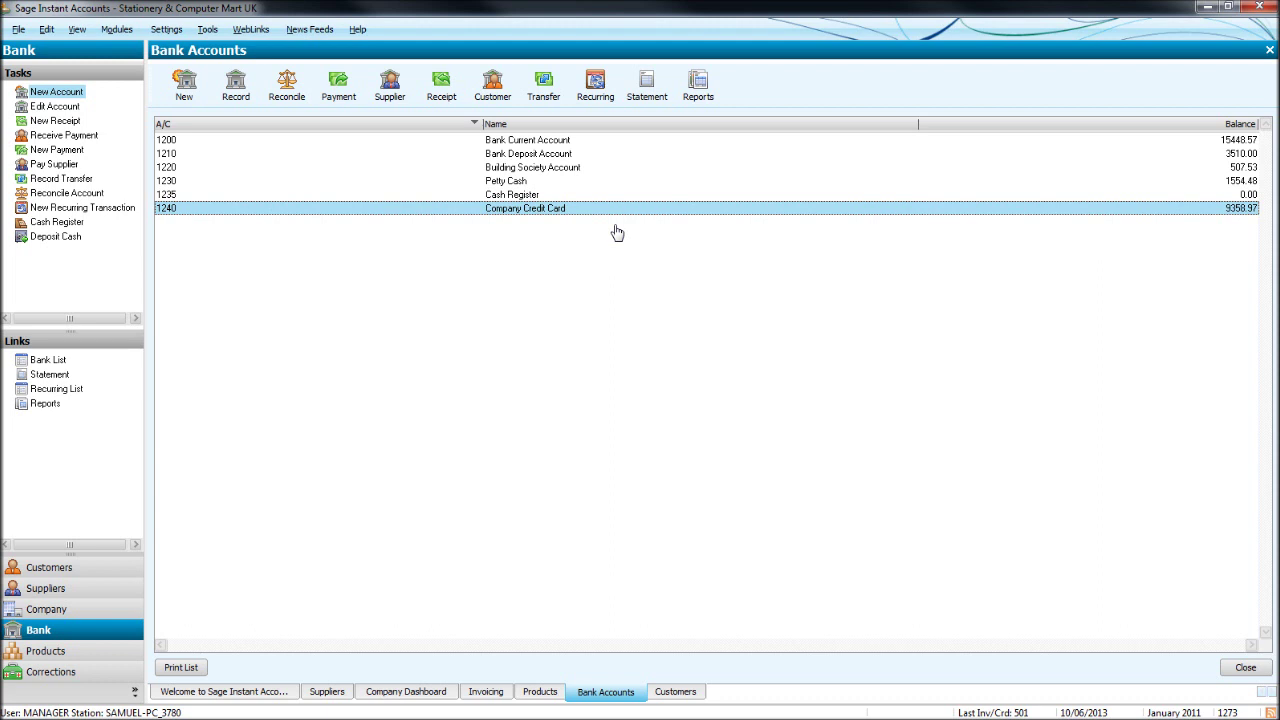
pyautogui.click(565, 141)
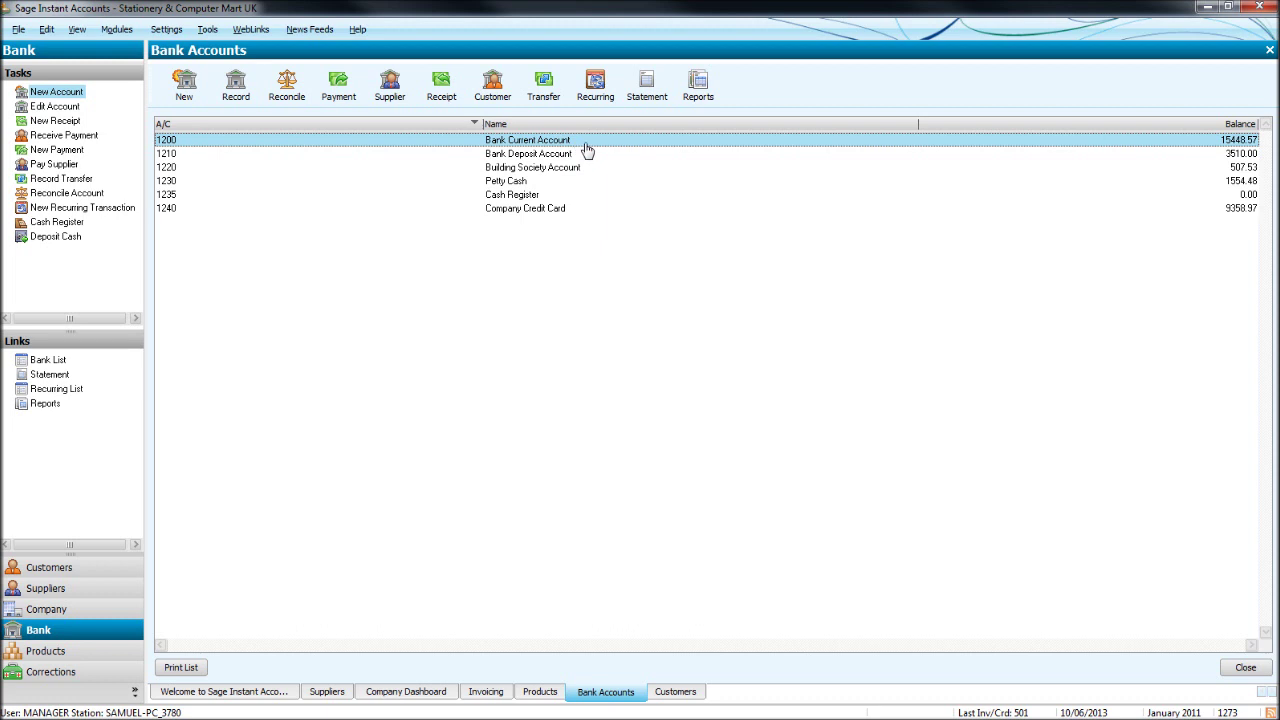
# Step: Change bank account 1200's Nominal Name from Bank Current Account to 'Current Account - Barclays' and save
pyautogui.doubleClick(586, 149)
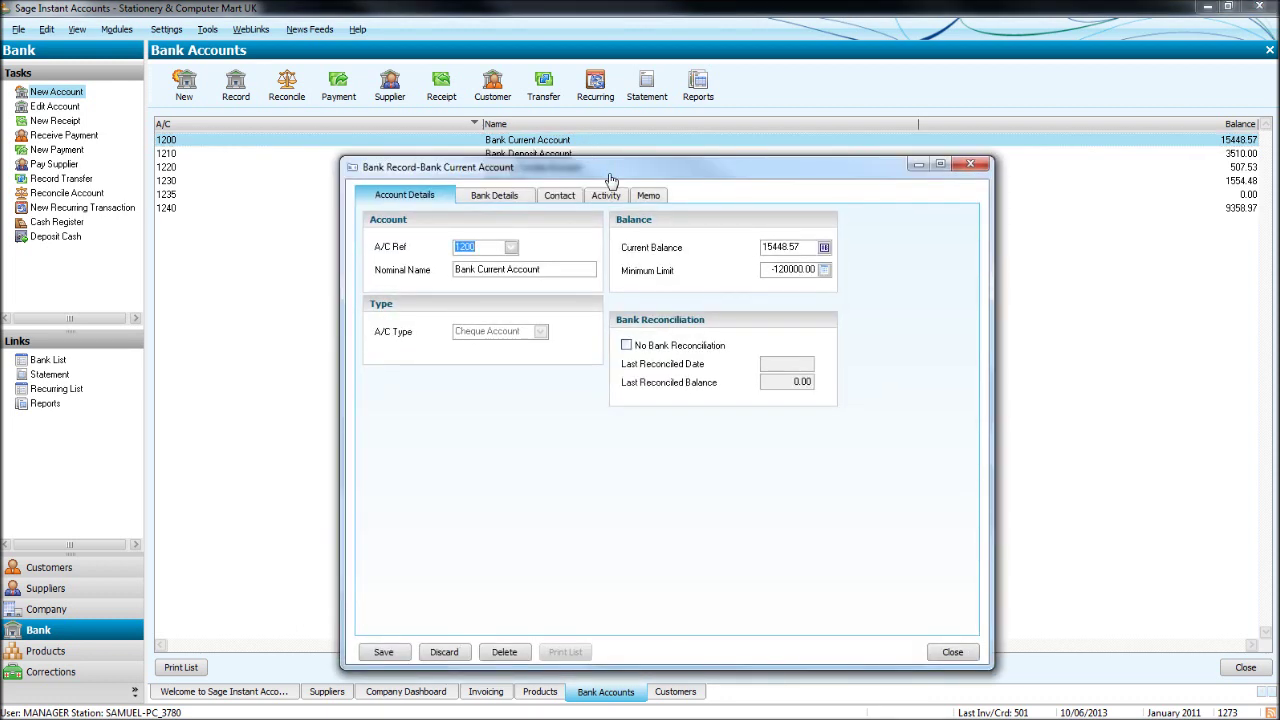
pyautogui.moveTo(605, 170); pyautogui.dragTo(613, 150)
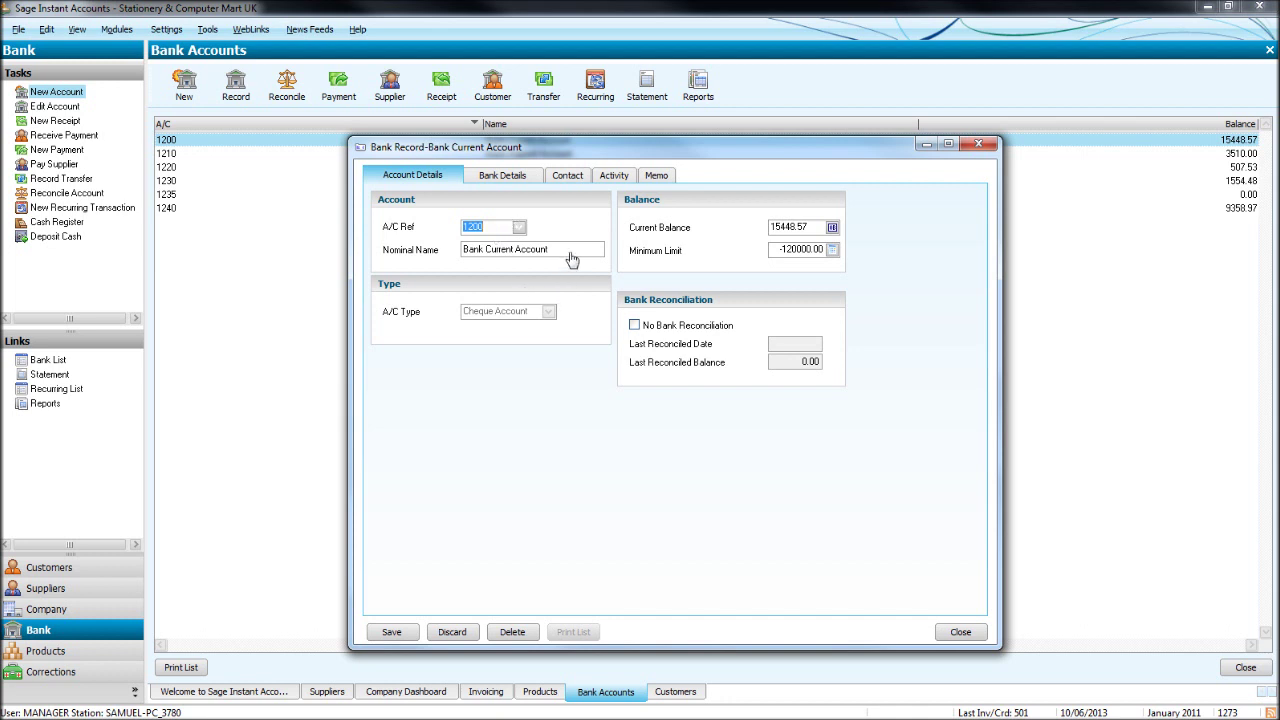
pyautogui.moveTo(571, 259); pyautogui.dragTo(428, 262)
pyautogui.write('C')
pyautogui.click(560, 256)
pyautogui.click(392, 632)
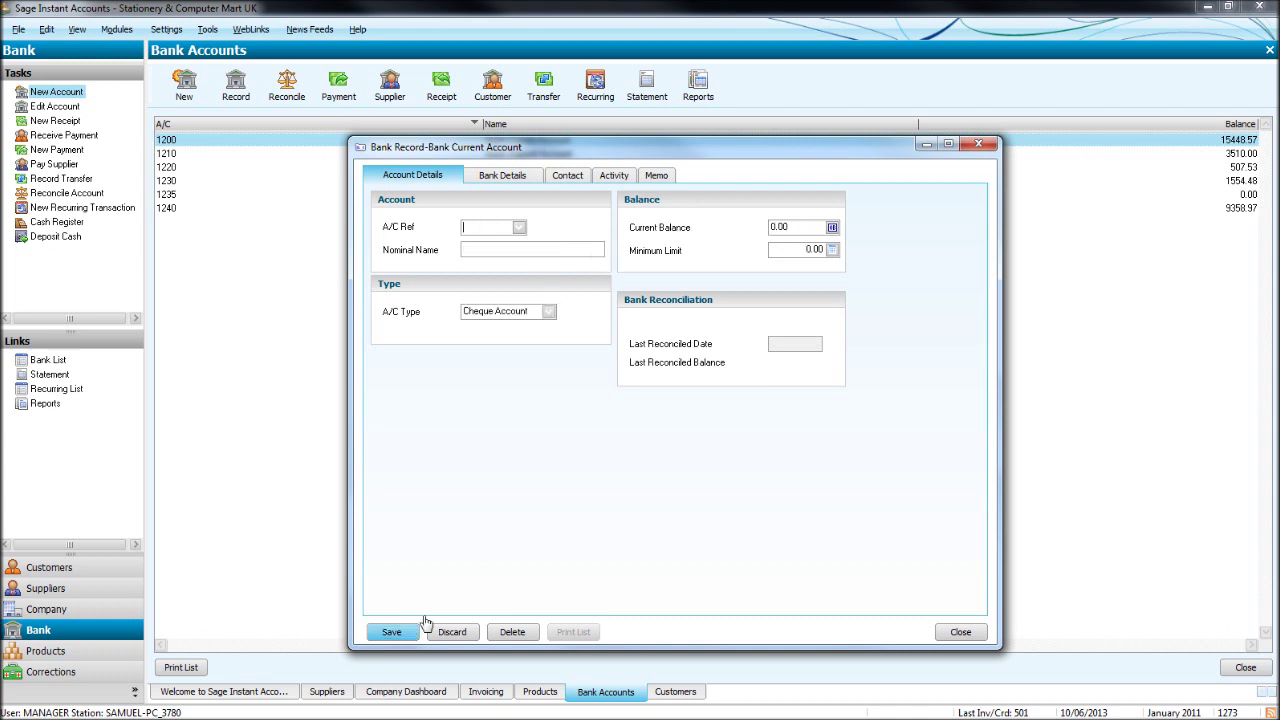
pyautogui.click(978, 144)
pyautogui.doubleClick(564, 140)
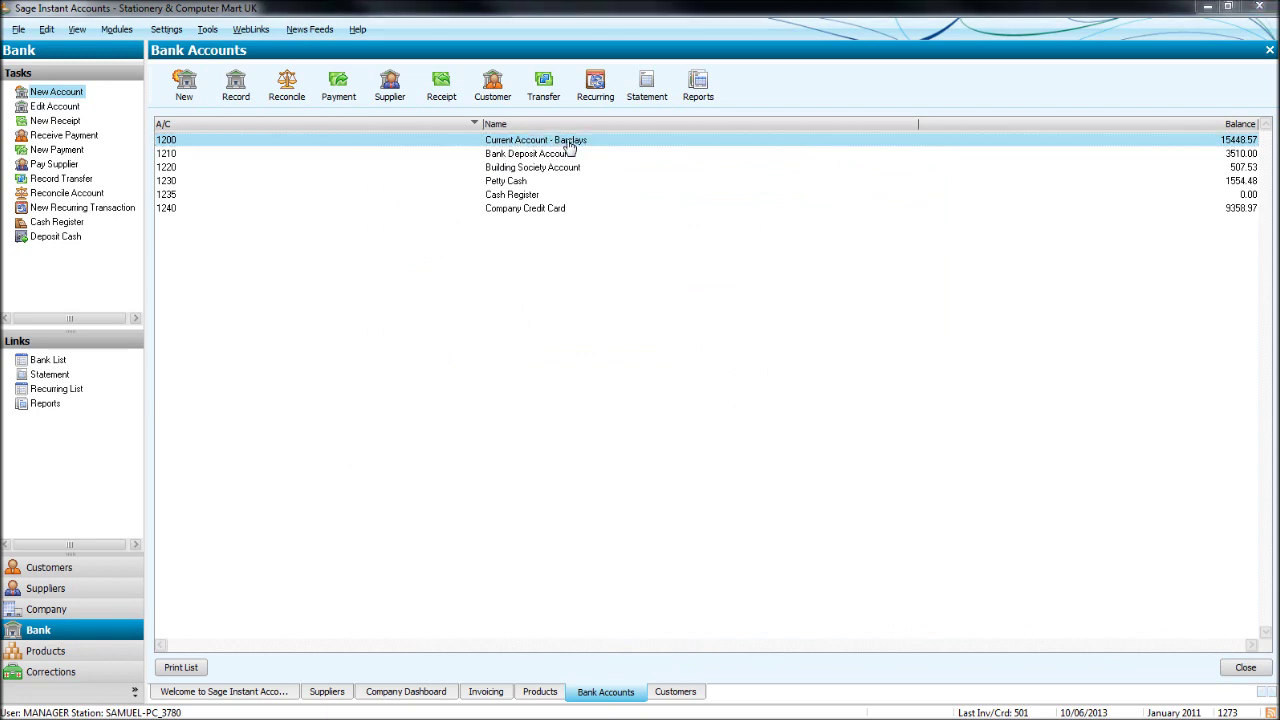
pyautogui.click(502, 175)
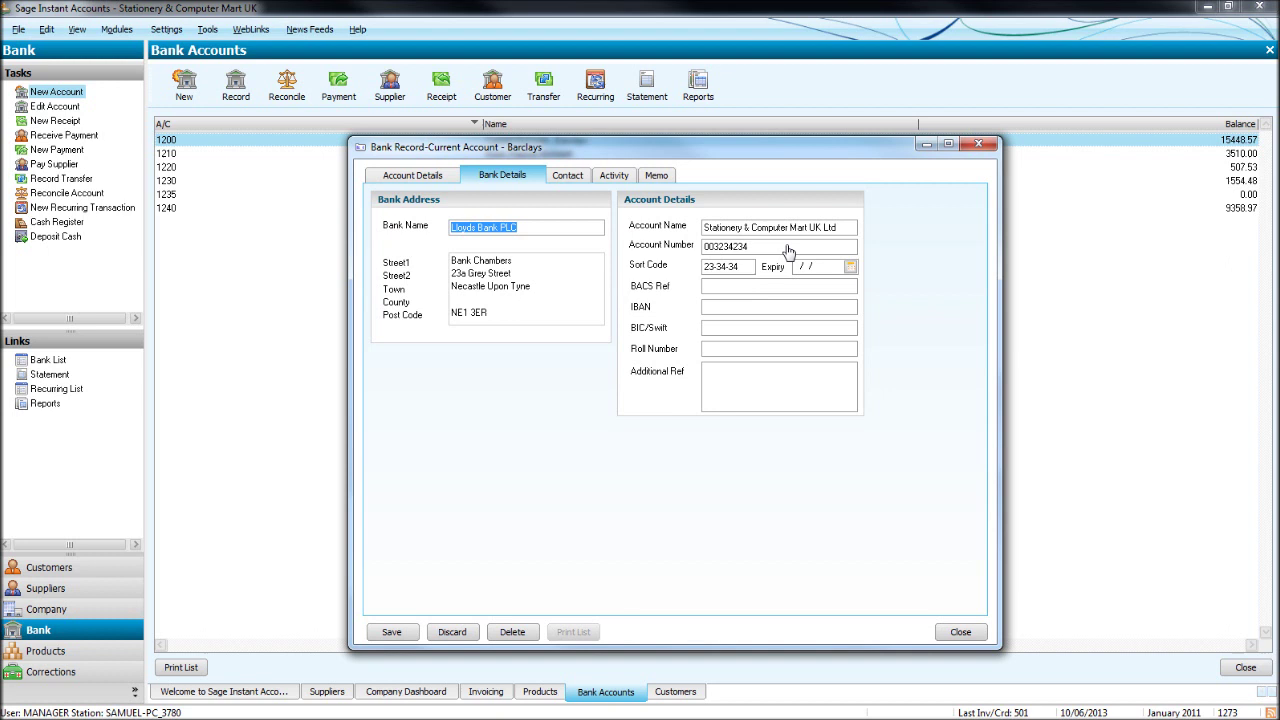
pyautogui.click(838, 246)
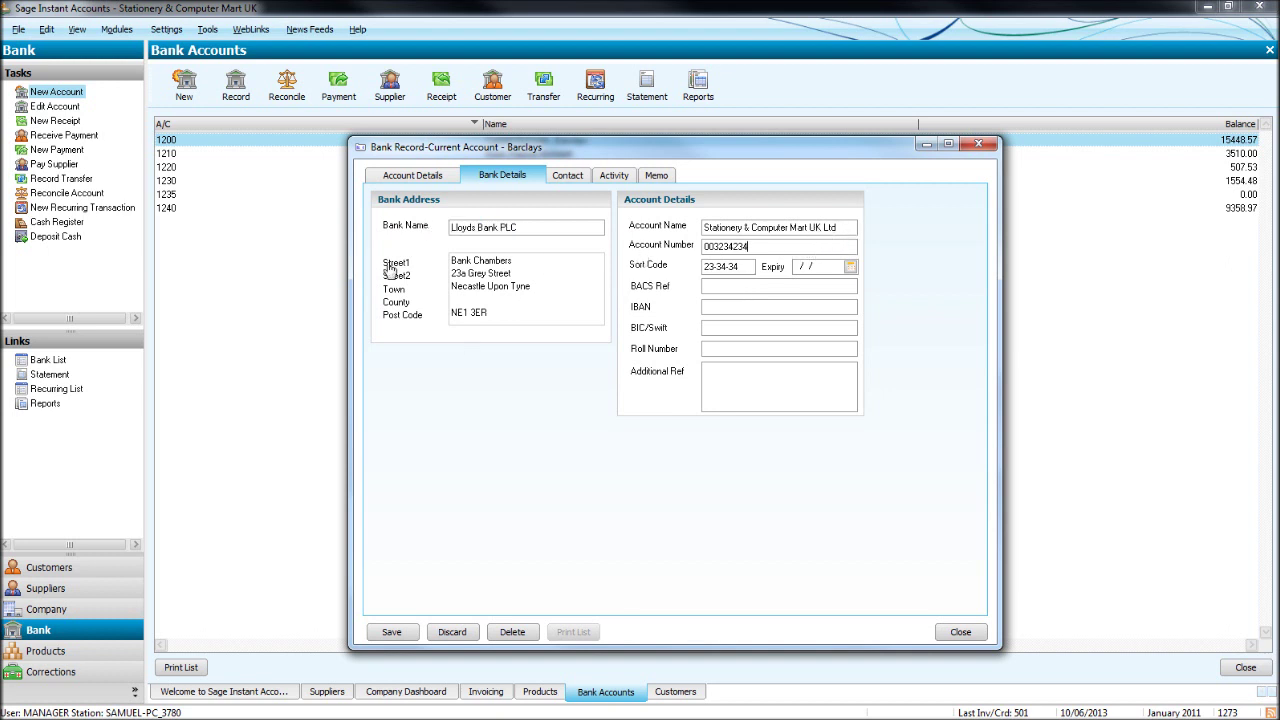
pyautogui.click(562, 180)
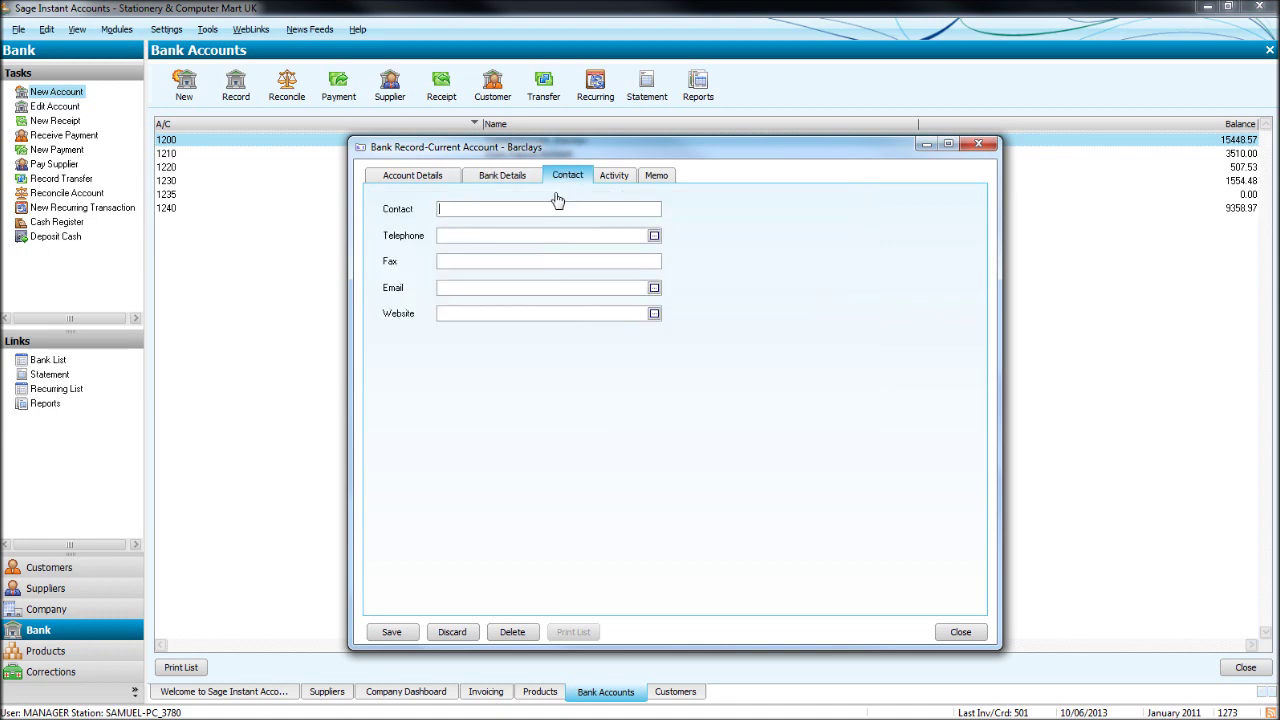
pyautogui.click(614, 178)
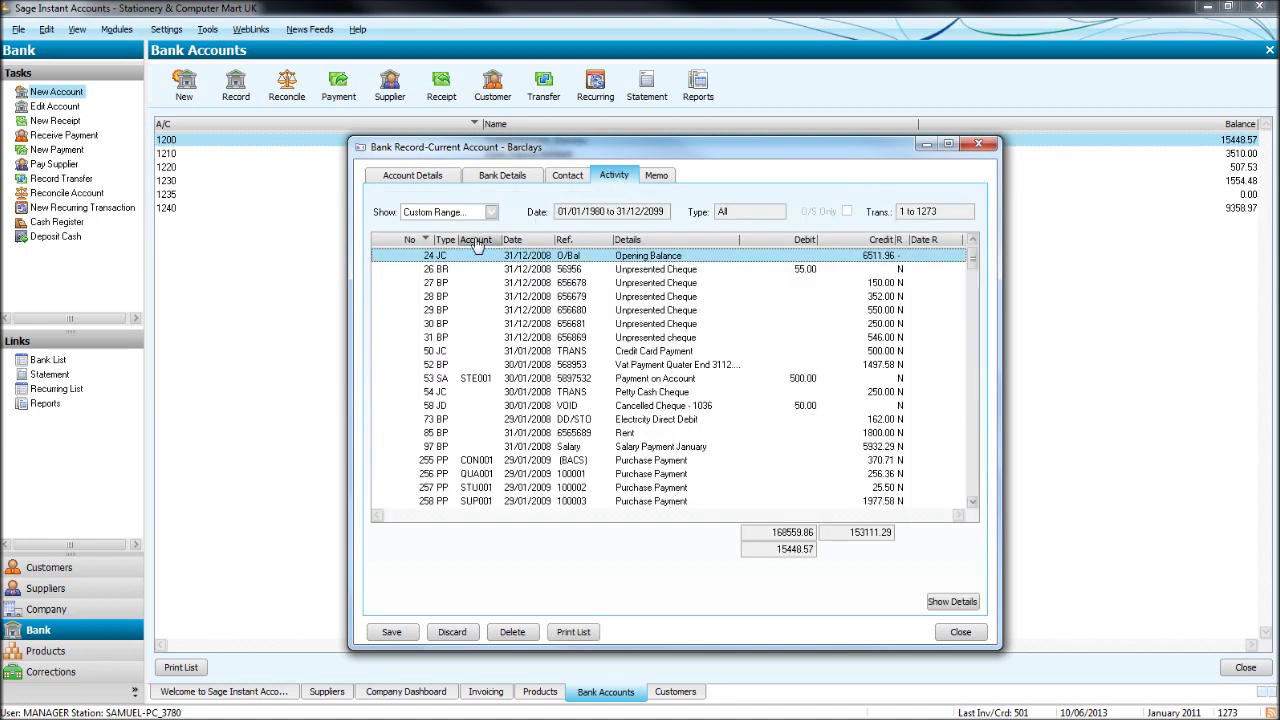
pyautogui.press('Down')
pyautogui.press('Down')
pyautogui.press('Down')
pyautogui.press('Down')
pyautogui.press('Down')
pyautogui.press('Down')
pyautogui.press('Down')
pyautogui.press('Down')
pyautogui.press('Down')
pyautogui.press('Down')
pyautogui.press('Down')
pyautogui.press('Down')
pyautogui.press('Down')
pyautogui.press('Down')
pyautogui.press('Down')
pyautogui.press('Down')
pyautogui.press('Down')
pyautogui.press('Down')
pyautogui.press('Down')
pyautogui.press('Down')
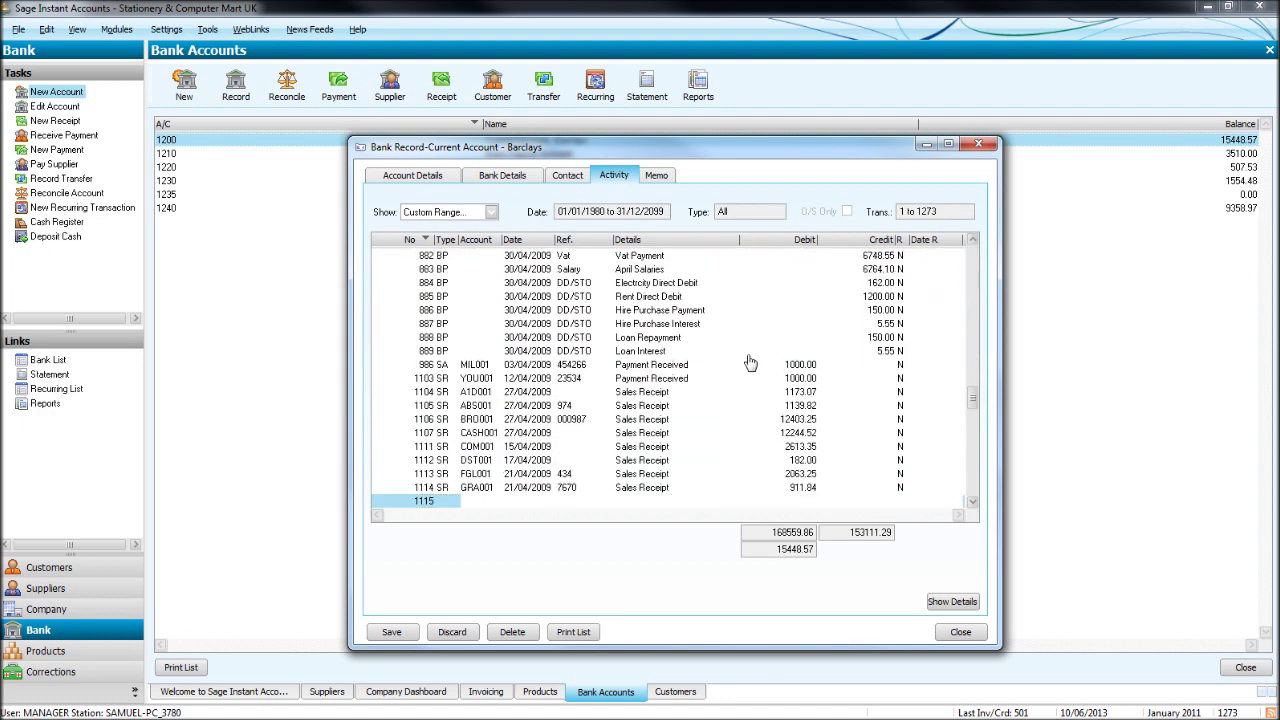
pyautogui.press('Down')
pyautogui.press('Down')
pyautogui.press('Down')
pyautogui.press('Down')
pyautogui.press('Down')
pyautogui.press('Down')
pyautogui.press('Down')
pyautogui.press('Down')
pyautogui.press('Down')
pyautogui.press('Down')
pyautogui.press('Down')
pyautogui.press('Down')
pyautogui.press('Down')
pyautogui.press('Down')
pyautogui.press('Down')
pyautogui.press('Down')
pyautogui.press('Down')
pyautogui.press('Down')
pyautogui.press('Down')
pyautogui.press('Down')
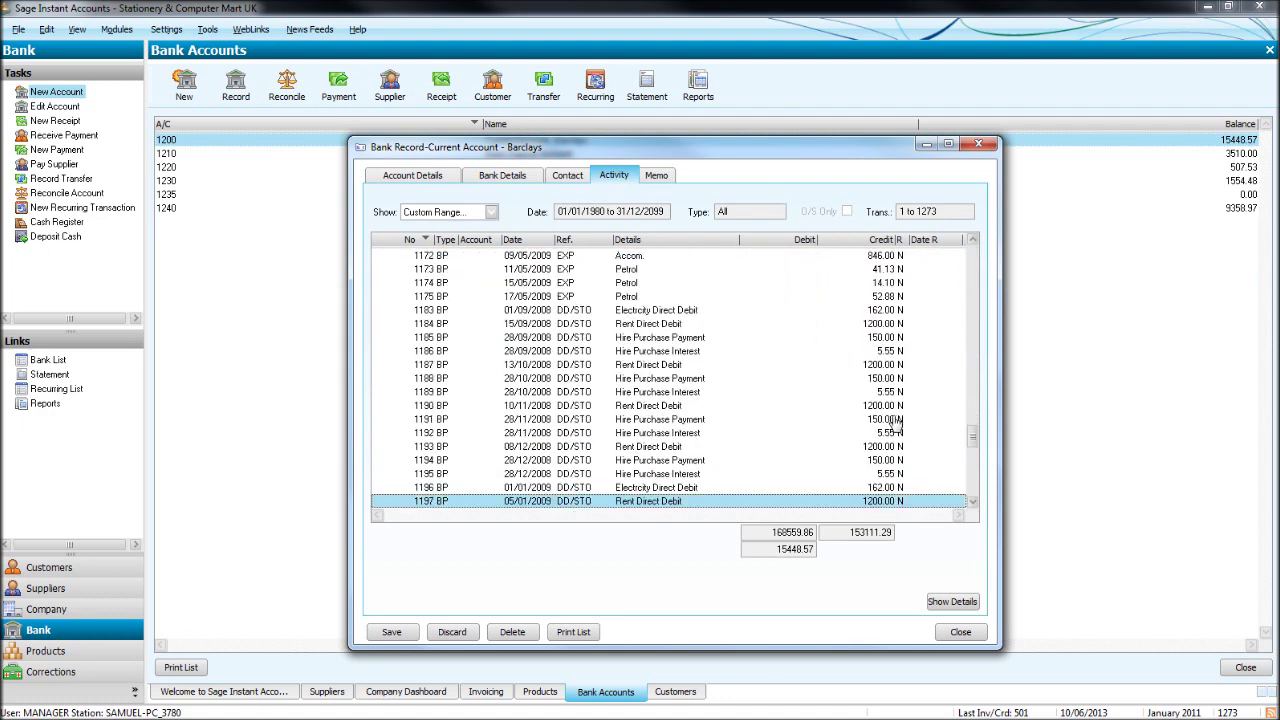
pyautogui.click(664, 176)
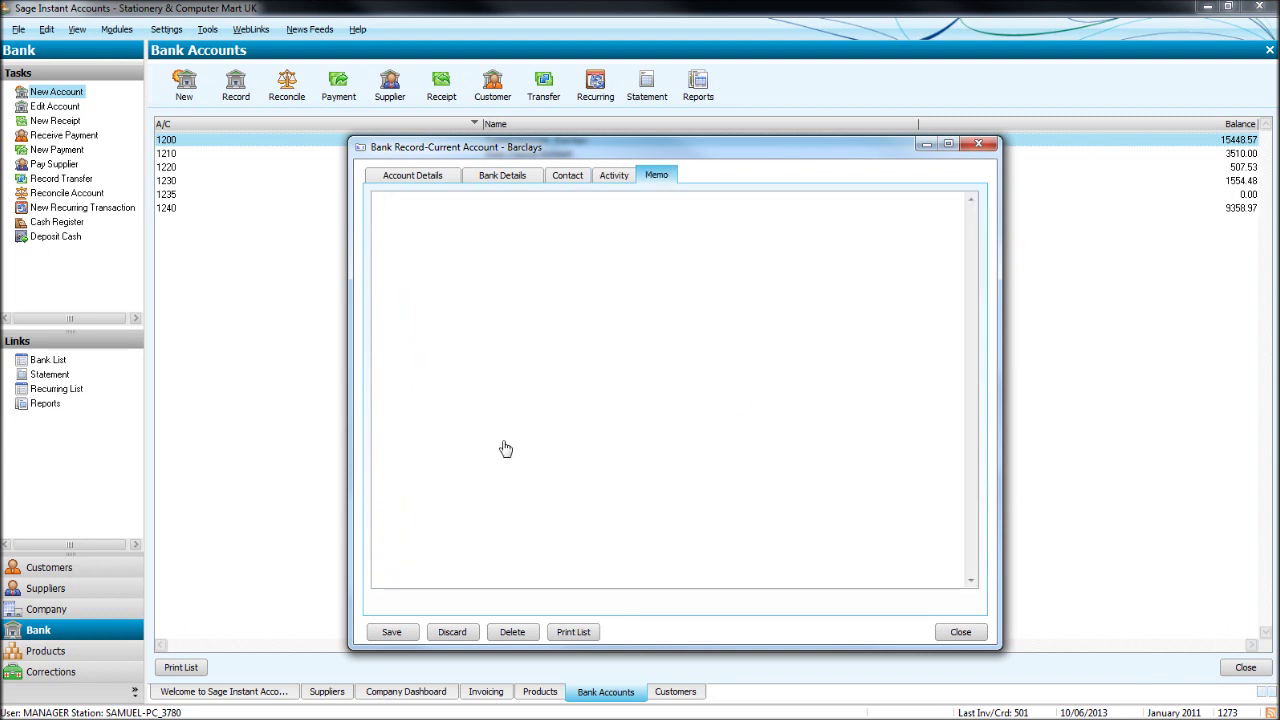
pyautogui.click(572, 208)
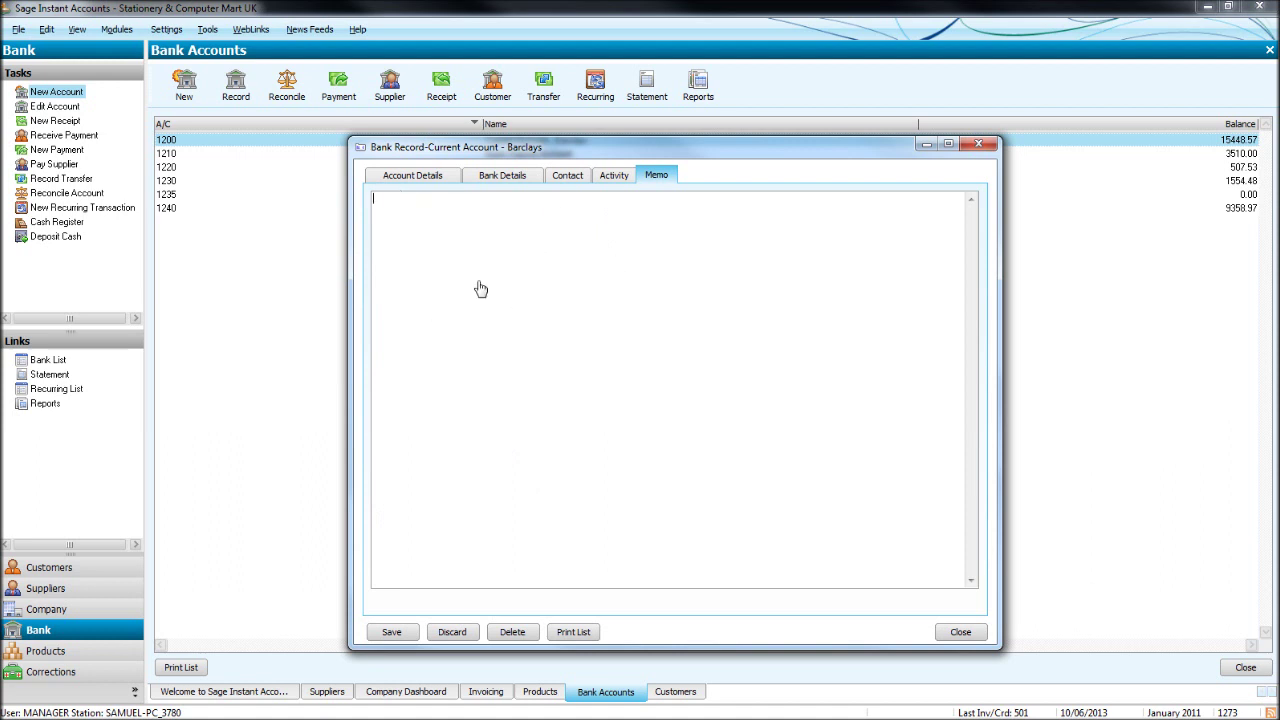
pyautogui.moveTo(745, 160)
pyautogui.mouseDown()
pyautogui.moveTo(751, 200)
pyautogui.moveTo(738, 157)
pyautogui.mouseUp()
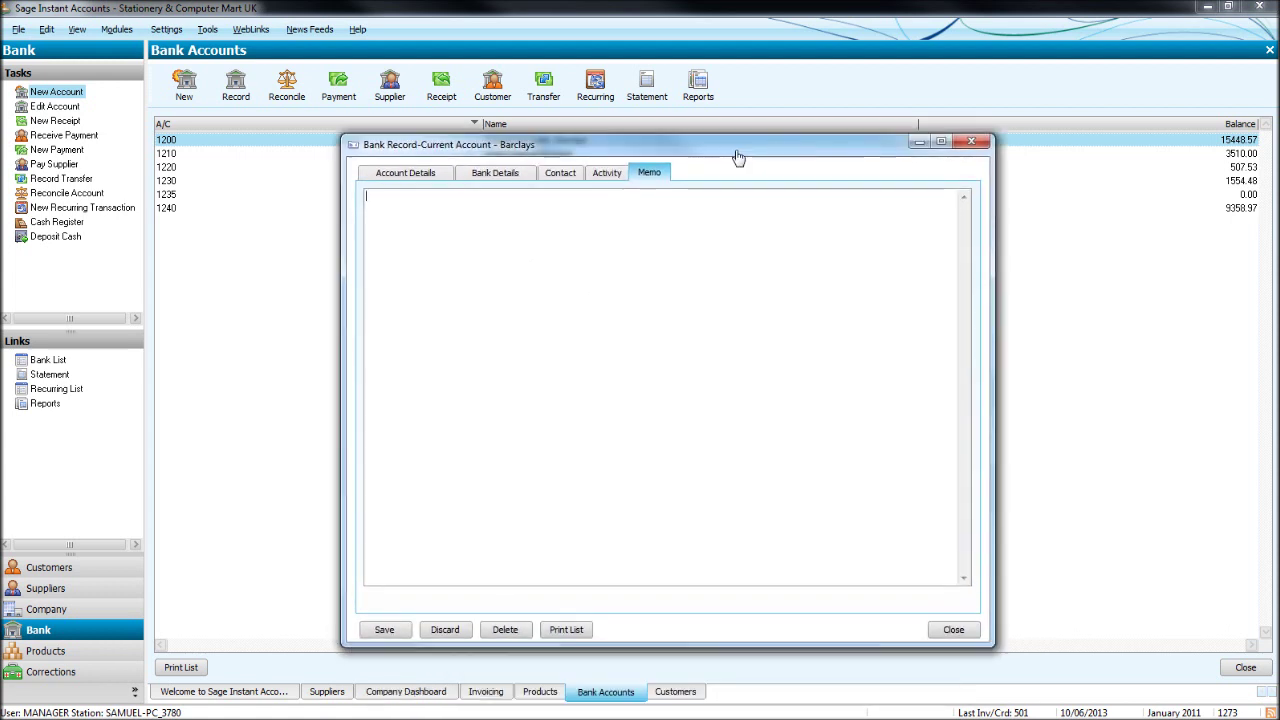
pyautogui.click(971, 142)
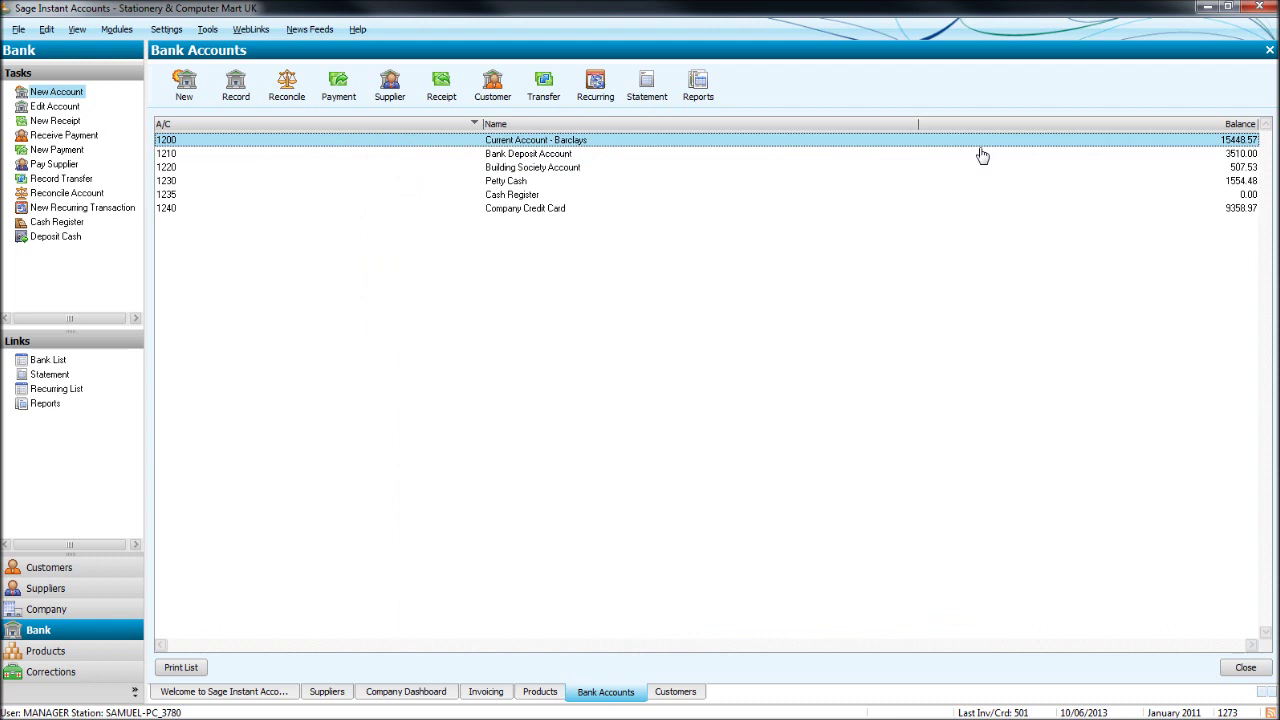
# Step: Change account 1210's name from Bank Deposit Account to 'Deposit Account - HSBC' and save the record
pyautogui.doubleClick(598, 160)
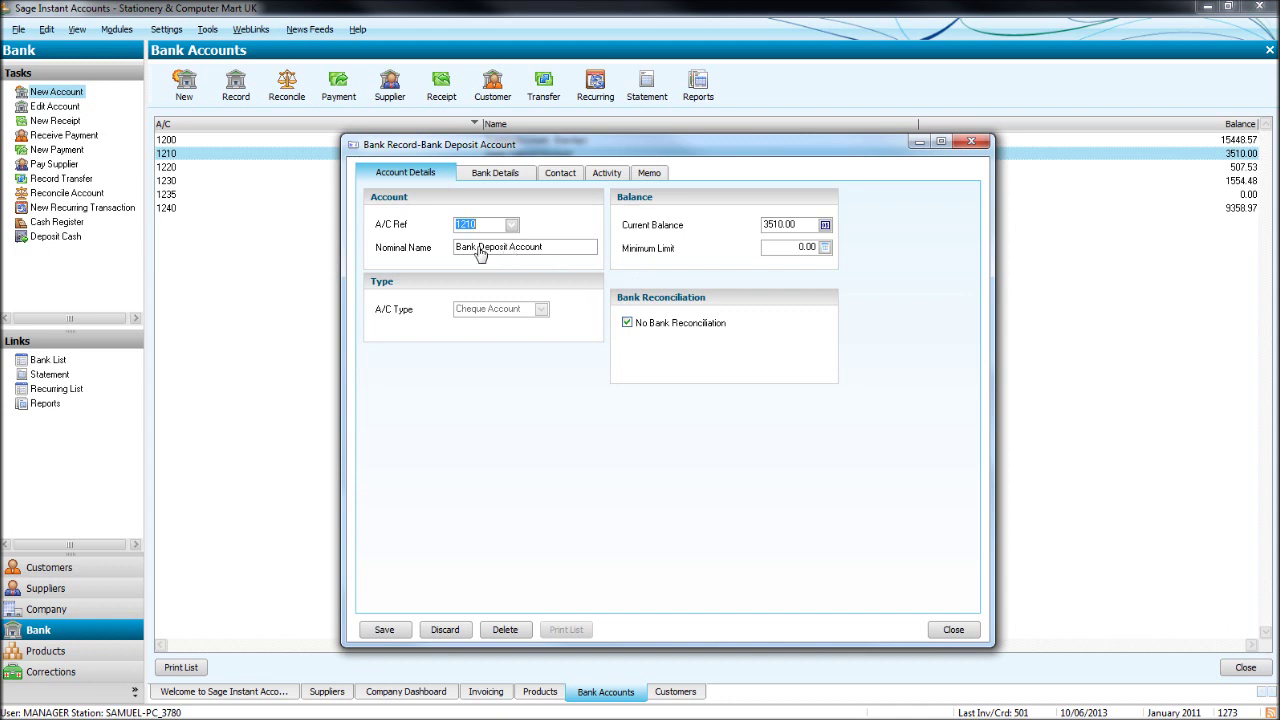
pyautogui.moveTo(478, 249); pyautogui.dragTo(379, 254)
pyautogui.press('Delete')
pyautogui.click(559, 250)
pyautogui.write('- HSBC')
pyautogui.click(384, 629)
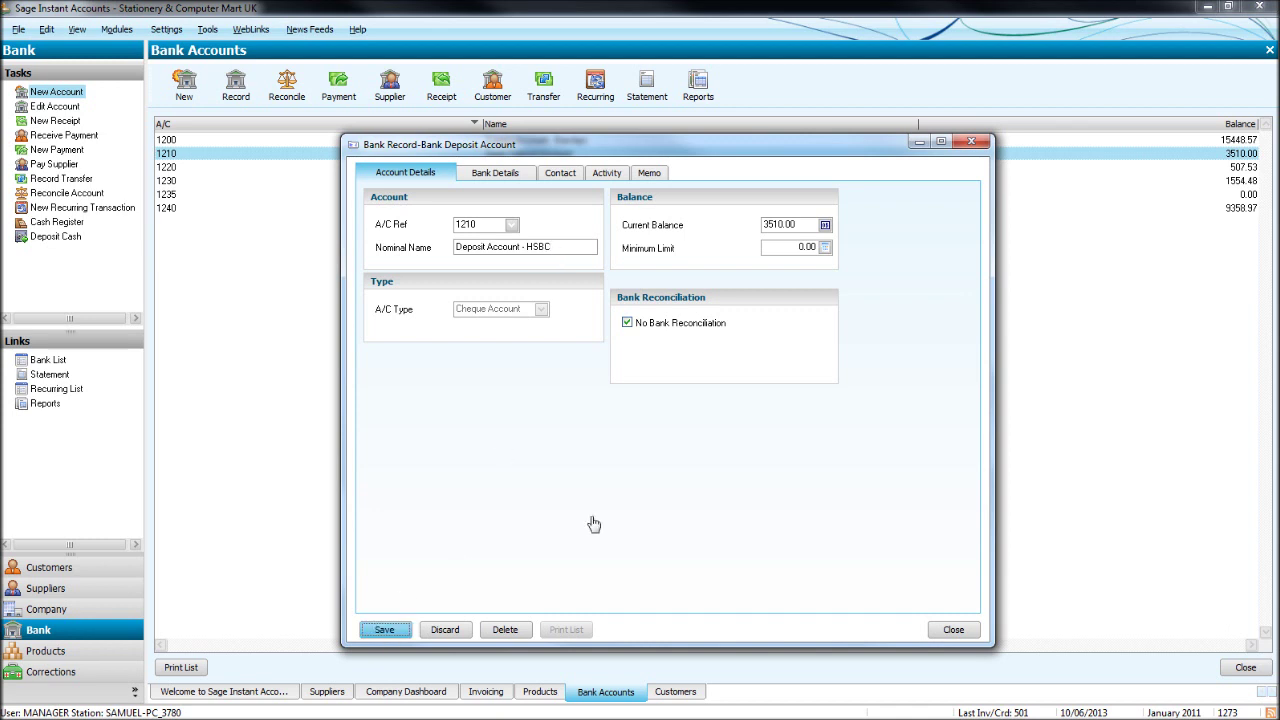
pyautogui.click(970, 143)
pyautogui.click(640, 157)
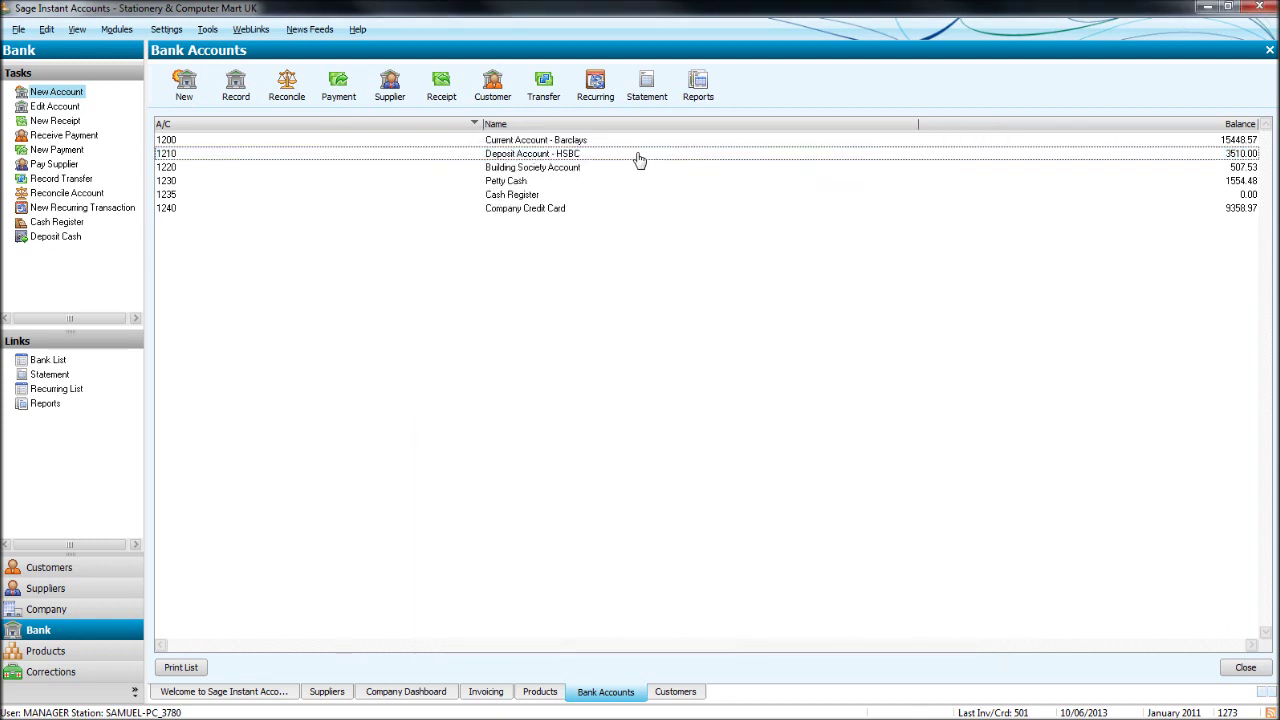
# Step: Reopen Deposit Account - HSBC and review its Bank Details, Contact, Activity and Memo tabs
pyautogui.click(640, 157)
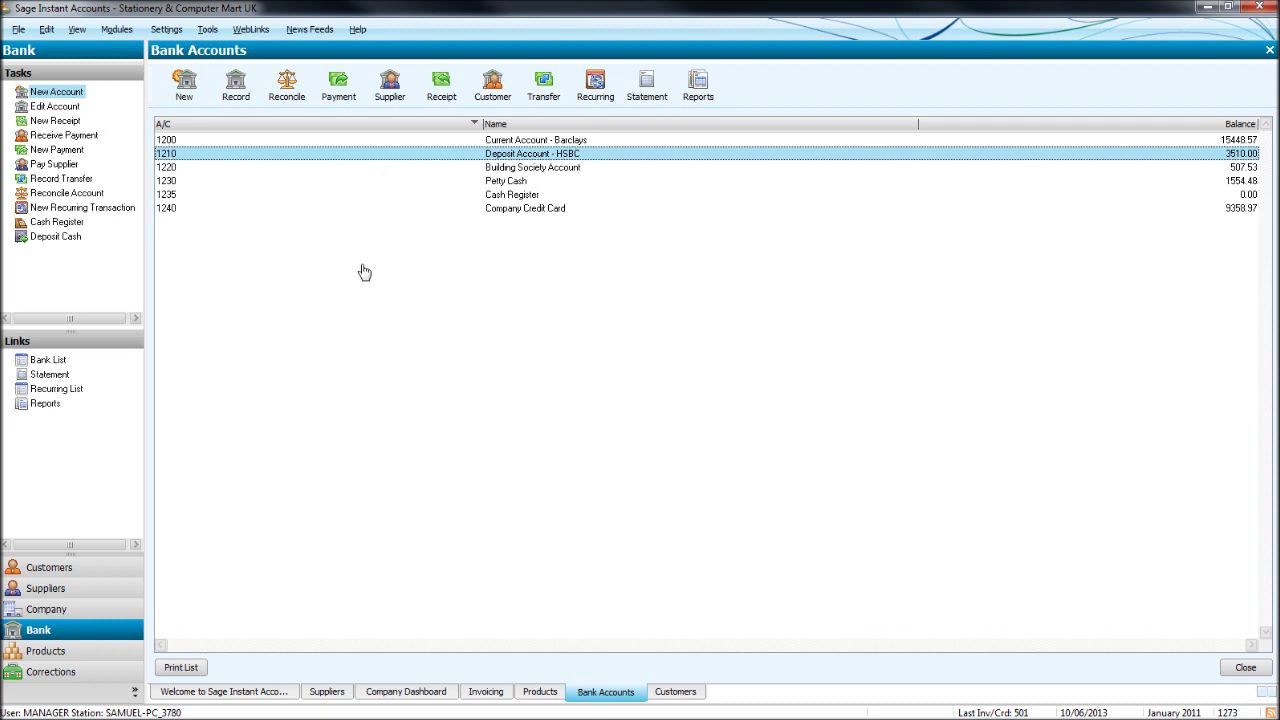
pyautogui.doubleClick(332, 157)
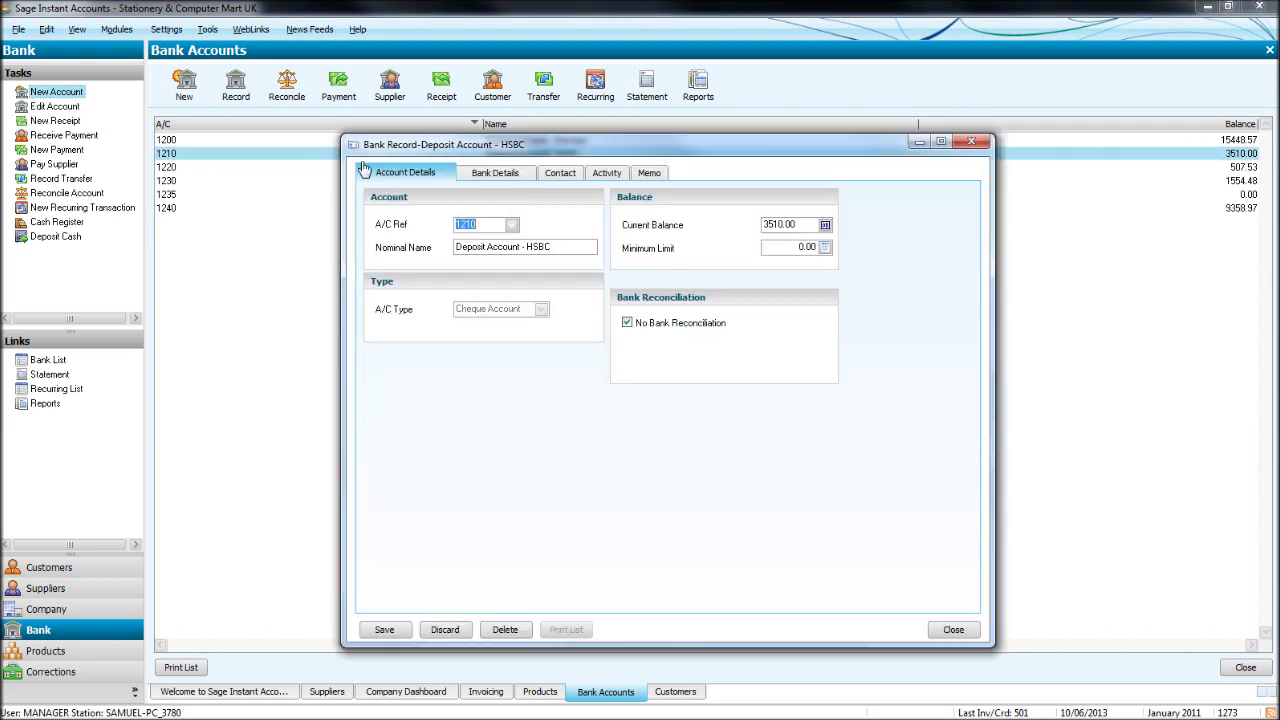
pyautogui.click(492, 172)
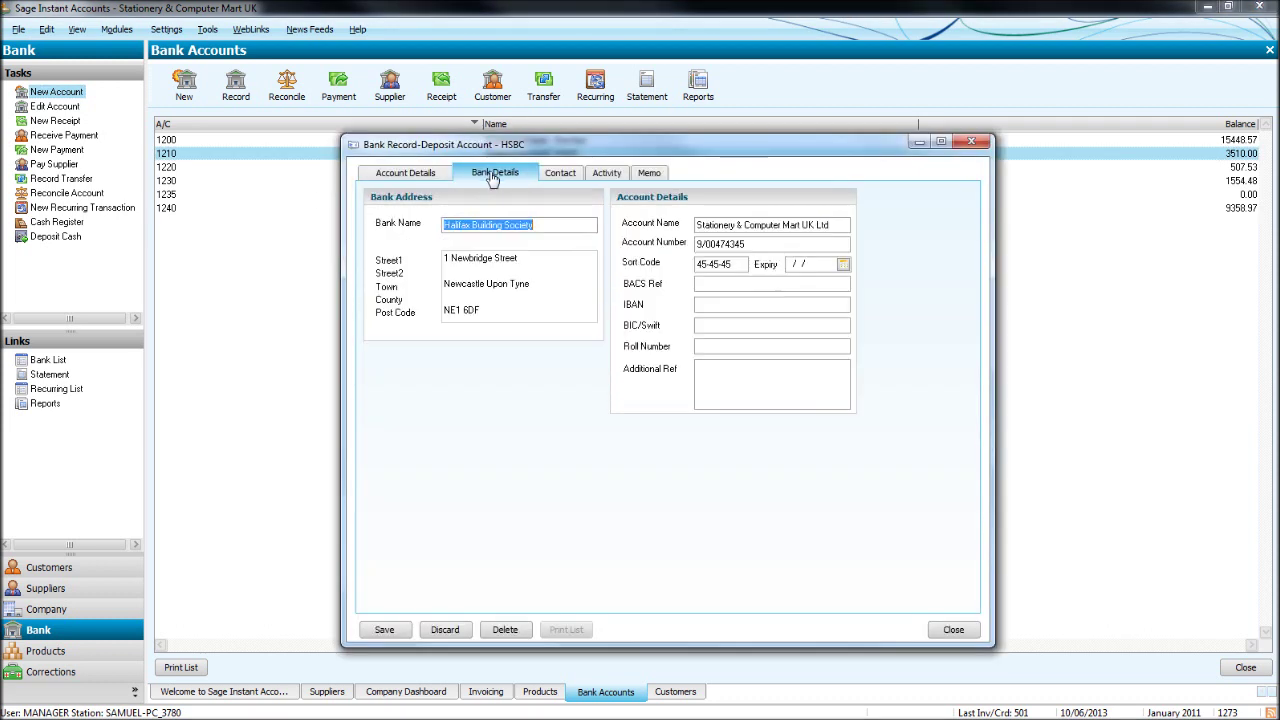
pyautogui.click(560, 172)
pyautogui.click(607, 172)
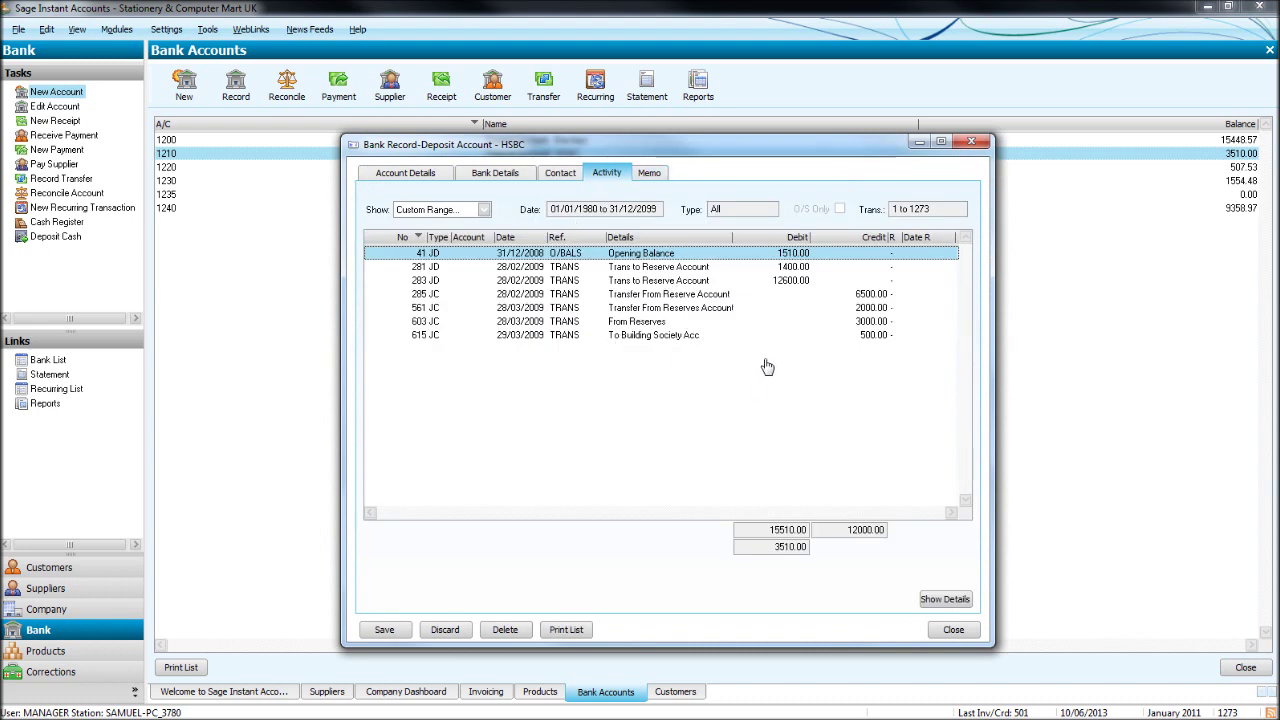
pyautogui.click(650, 172)
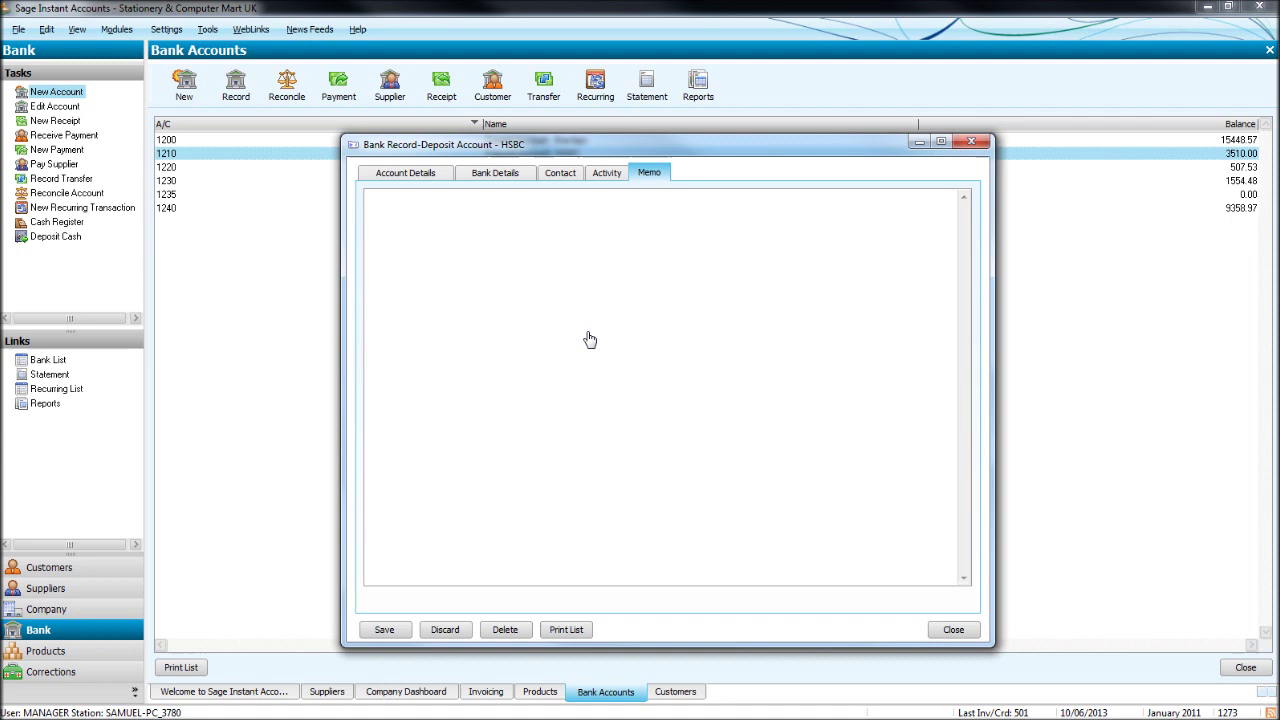